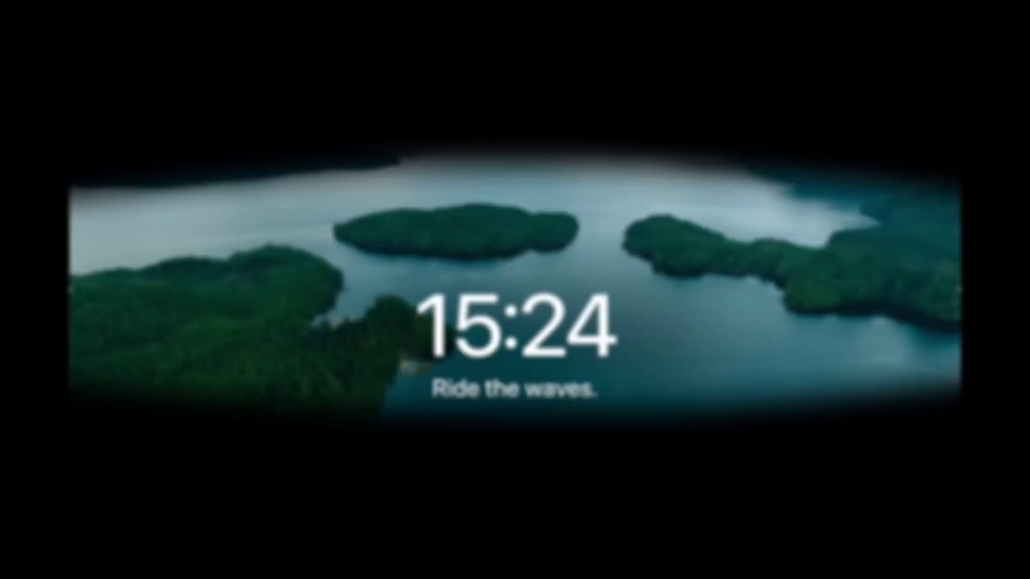
Load wayground.com in Chrome to reach the Wayground admin Explore page.
{"action": "left_click", "coordinate": [429, 60]}
{"action": "type", "text": "qu"}
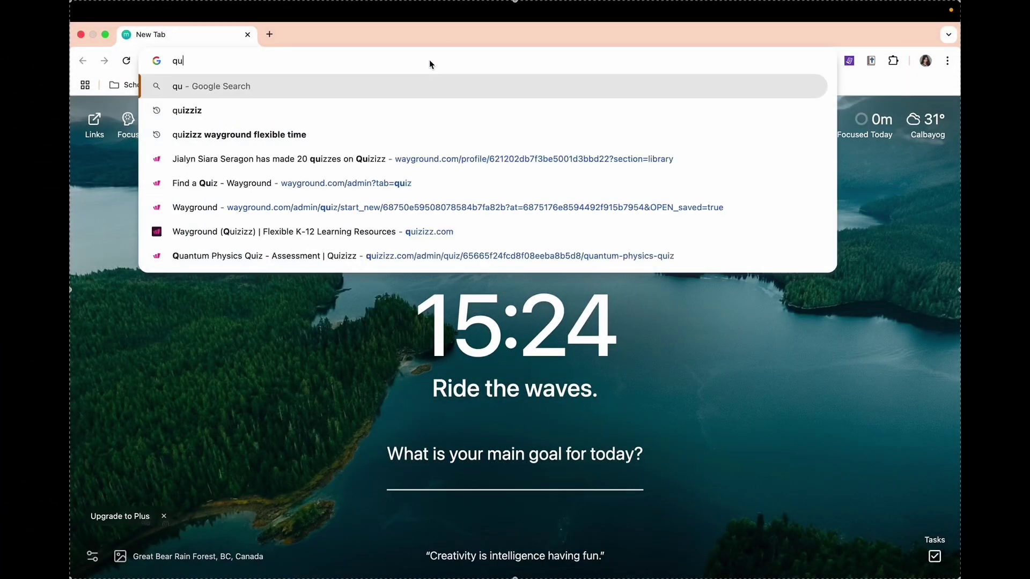
{"action": "type", "text": "izizz"}
{"action": "key", "text": "BackSpace"}
{"action": "key", "text": "BackSpace"}
{"action": "key", "text": "BackSpace"}
{"action": "key", "text": "BackSpace"}
{"action": "key", "text": "BackSpace"}
{"action": "key", "text": "BackSpace"}
{"action": "key", "text": "BackSpace"}
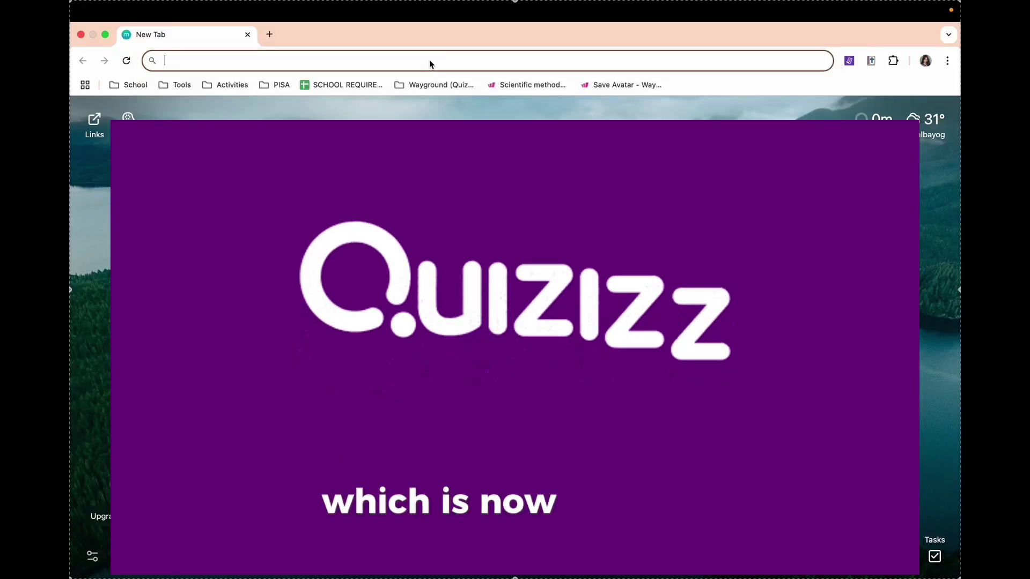
{"action": "type", "text": "way"}
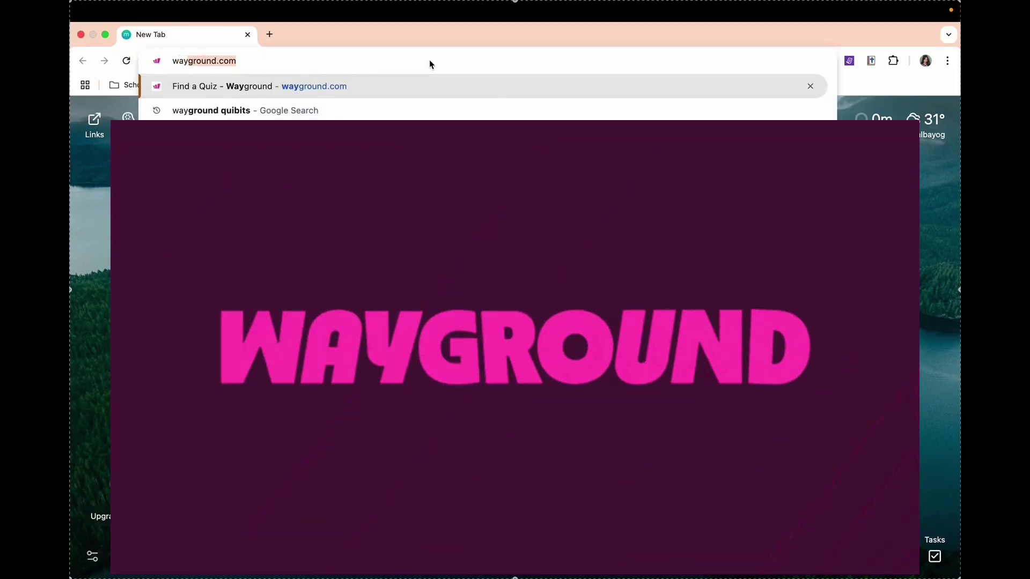
{"action": "key", "text": "Return"}
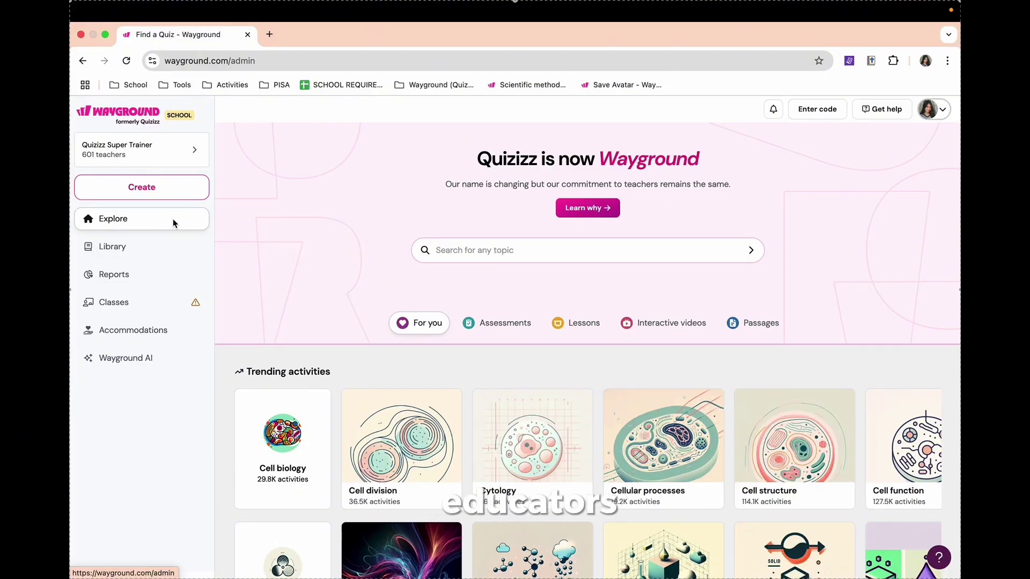
Go back and re-enter wayground.com to reload the admin Explore page.
{"action": "scroll", "coordinate": [396, 324], "scroll_direction": "down", "scroll_amount": 2}
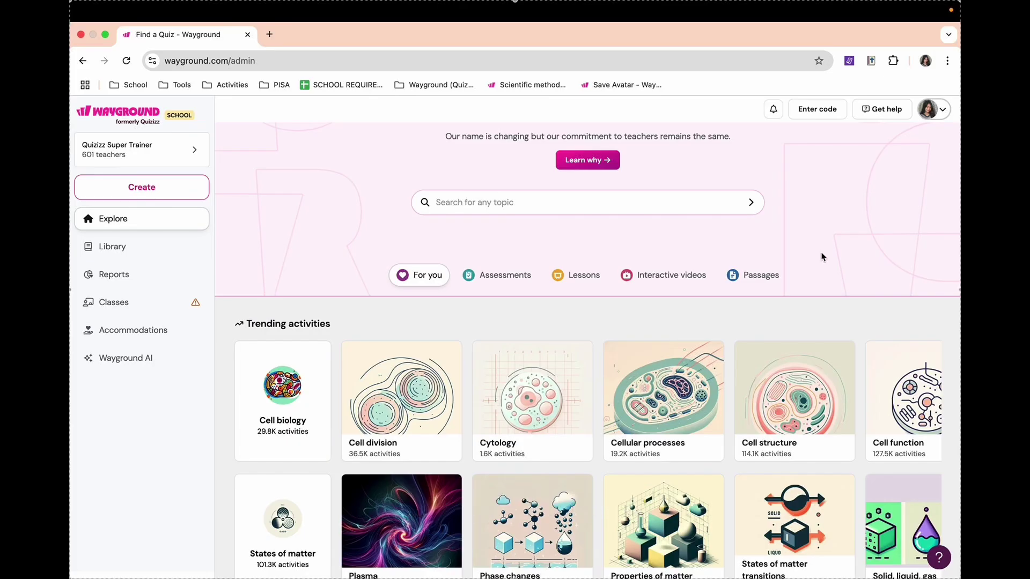
{"action": "scroll", "coordinate": [823, 256], "scroll_direction": "up", "scroll_amount": 2}
{"action": "left_click", "coordinate": [82, 61]}
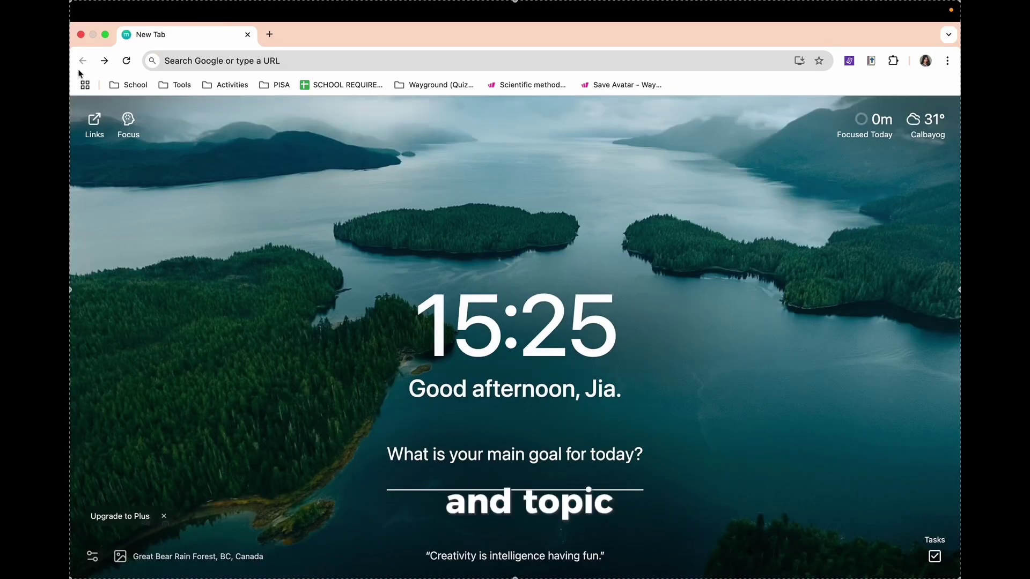
{"action": "left_click", "coordinate": [197, 65]}
{"action": "type", "text": "way"}
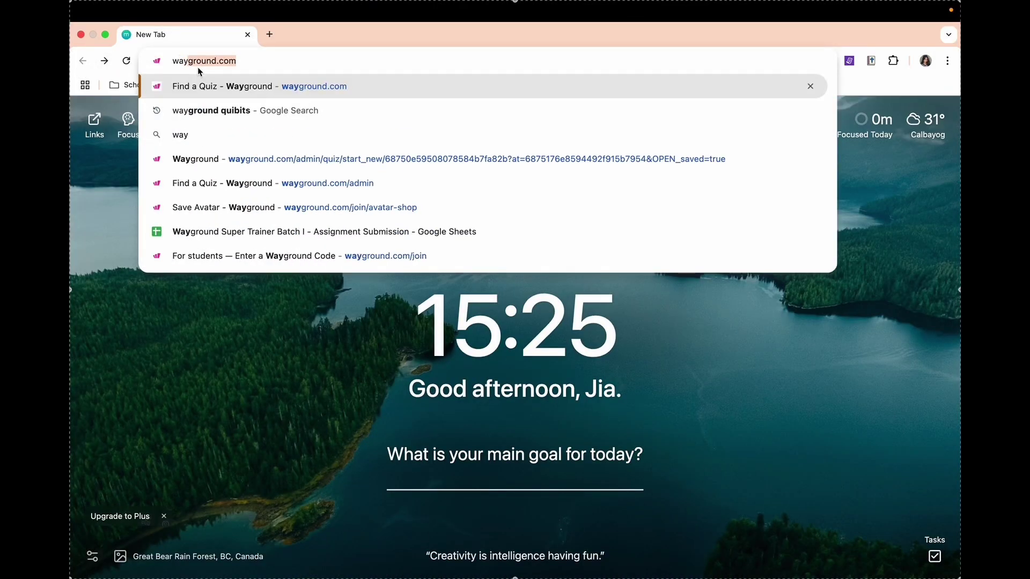
{"action": "key", "text": "Return"}
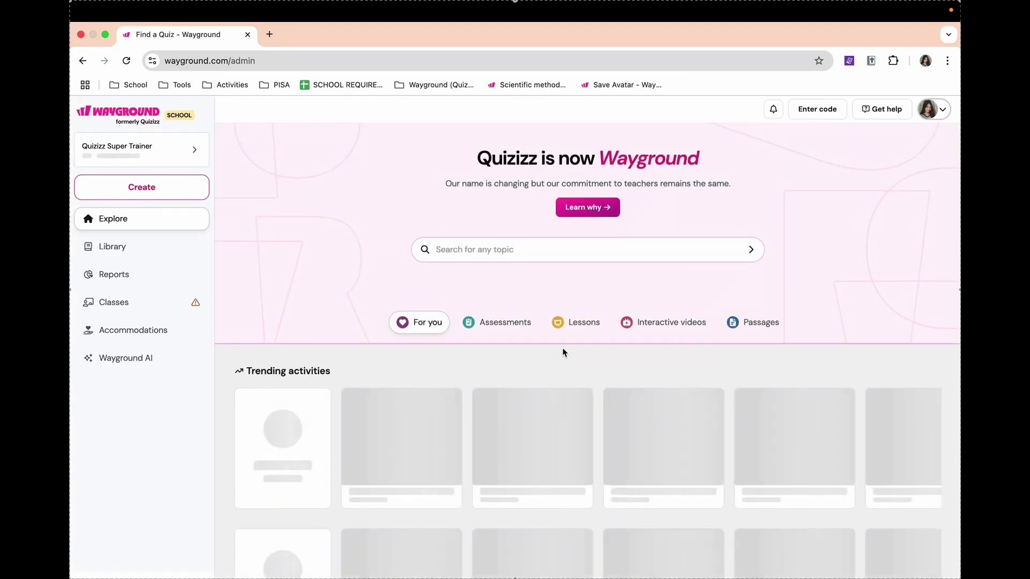
Type 'scienti' in the topic search to preview suggestions, clear it, and open the Library.
{"action": "scroll", "coordinate": [562, 349], "scroll_direction": "down", "scroll_amount": 4}
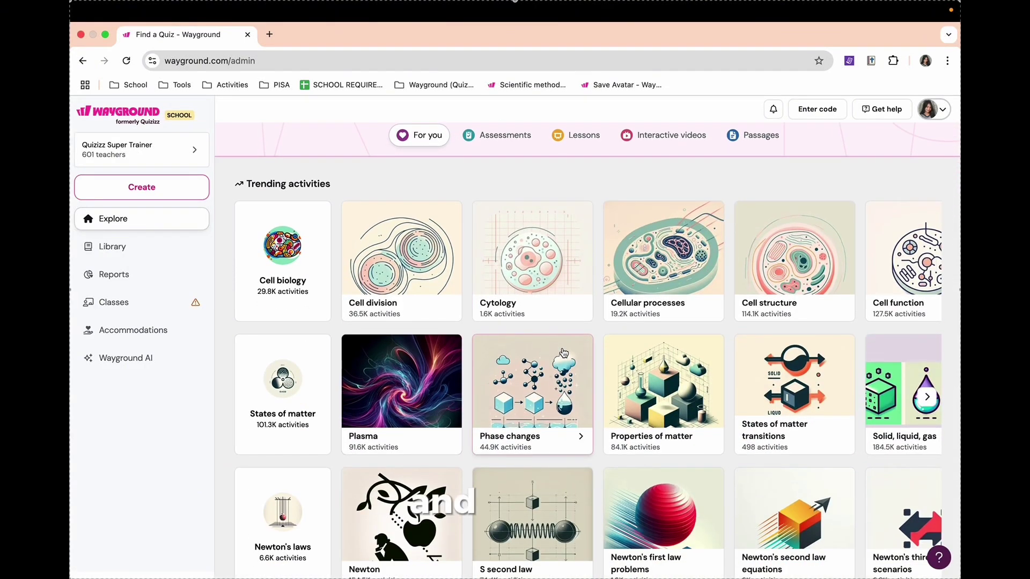
{"action": "scroll", "coordinate": [518, 321], "scroll_direction": "up", "scroll_amount": 1}
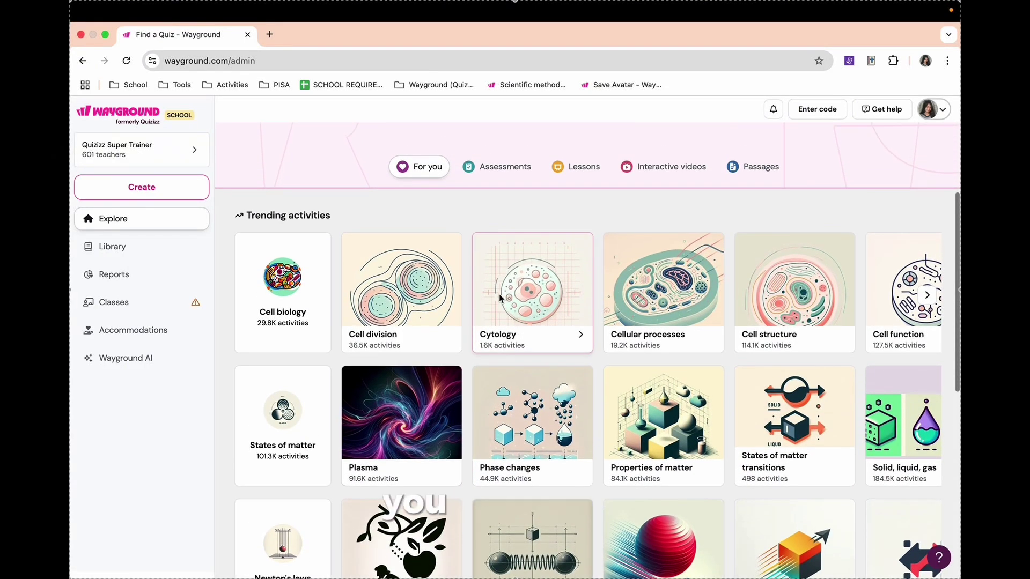
{"action": "scroll", "coordinate": [500, 298], "scroll_direction": "up", "scroll_amount": 5}
{"action": "left_click", "coordinate": [509, 248]}
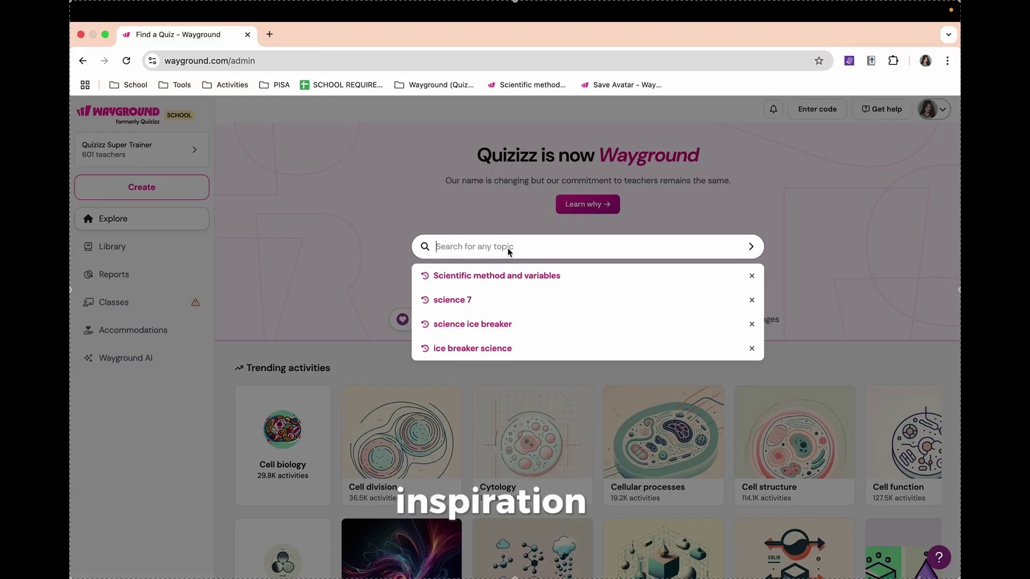
{"action": "type", "text": "s"}
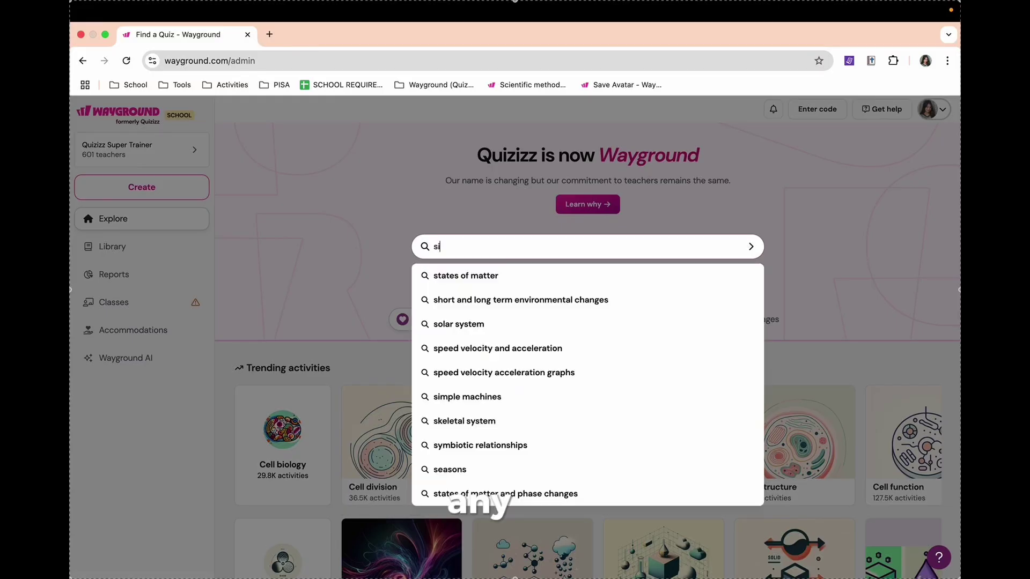
{"action": "type", "text": "i"}
{"action": "key", "text": "BackSpace"}
{"action": "type", "text": "c"}
{"action": "key", "text": "BackSpace"}
{"action": "key", "text": "BackSpace"}
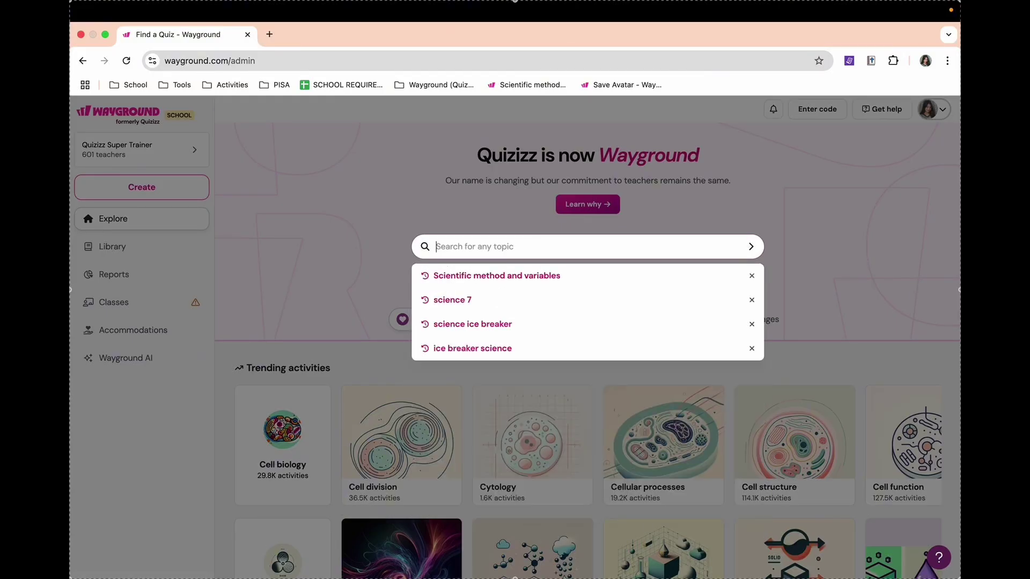
{"action": "type", "text": "sci"}
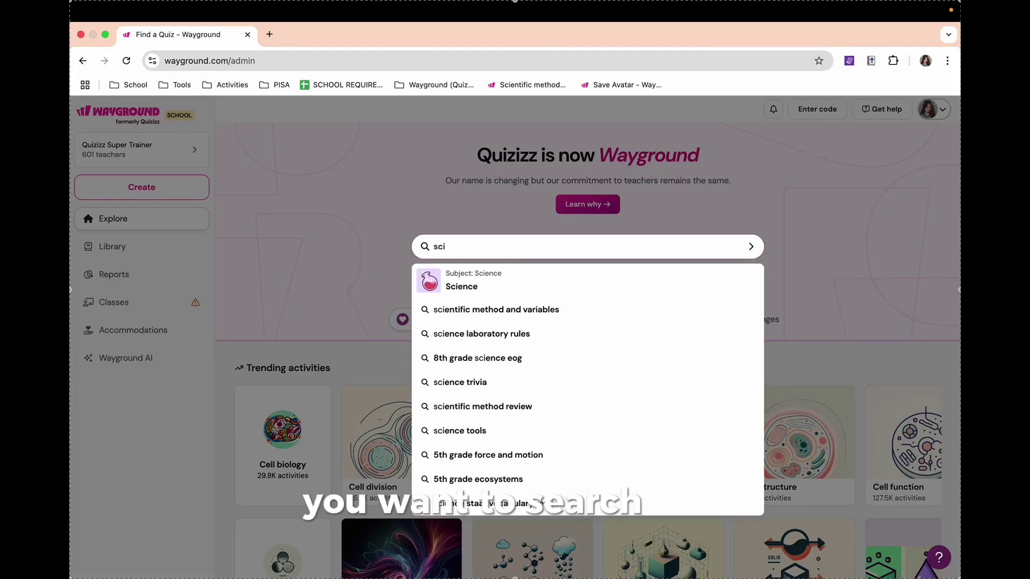
{"action": "type", "text": "enti"}
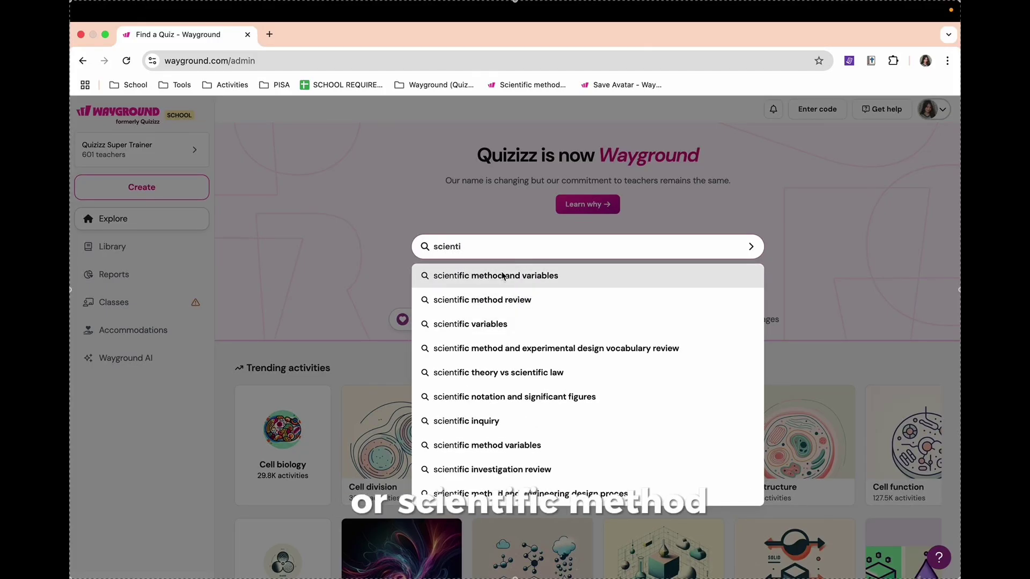
{"action": "key", "text": "BackSpace"}
{"action": "key", "text": "BackSpace"}
{"action": "key", "text": "BackSpace"}
{"action": "key", "text": "BackSpace"}
{"action": "key", "text": "BackSpace"}
{"action": "key", "text": "BackSpace"}
{"action": "key", "text": "BackSpace"}
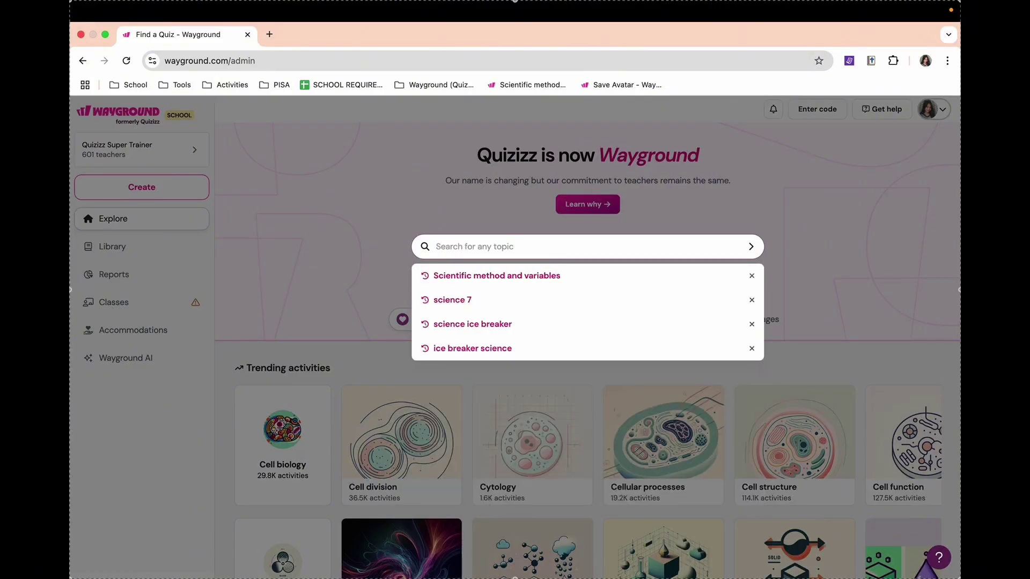
{"action": "left_click", "coordinate": [197, 254]}
Browse the Created by me list, filtering to Drafts and back to published activities.
{"action": "left_click", "coordinate": [197, 253]}
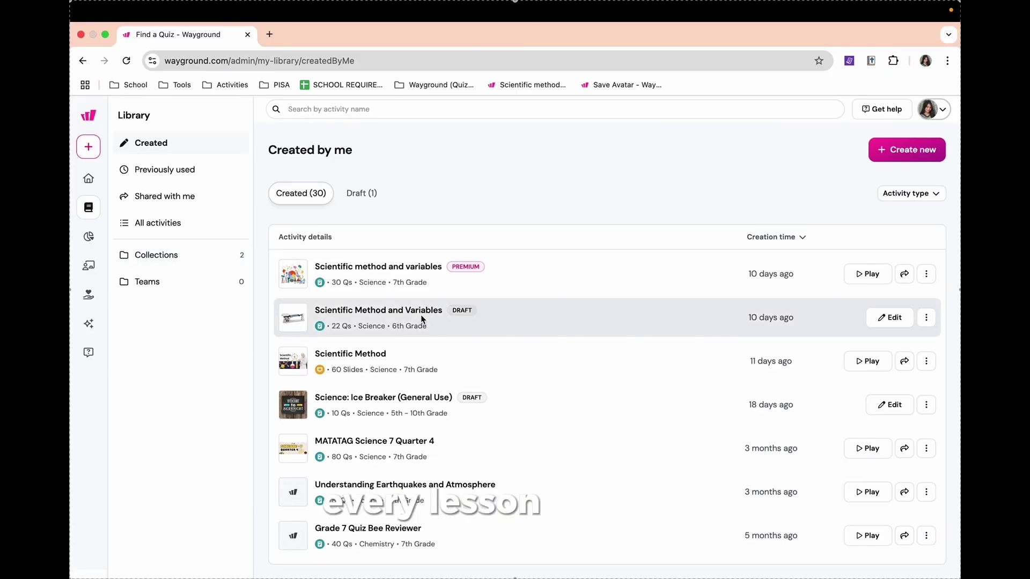
{"action": "scroll", "coordinate": [421, 320], "scroll_direction": "down", "scroll_amount": 1}
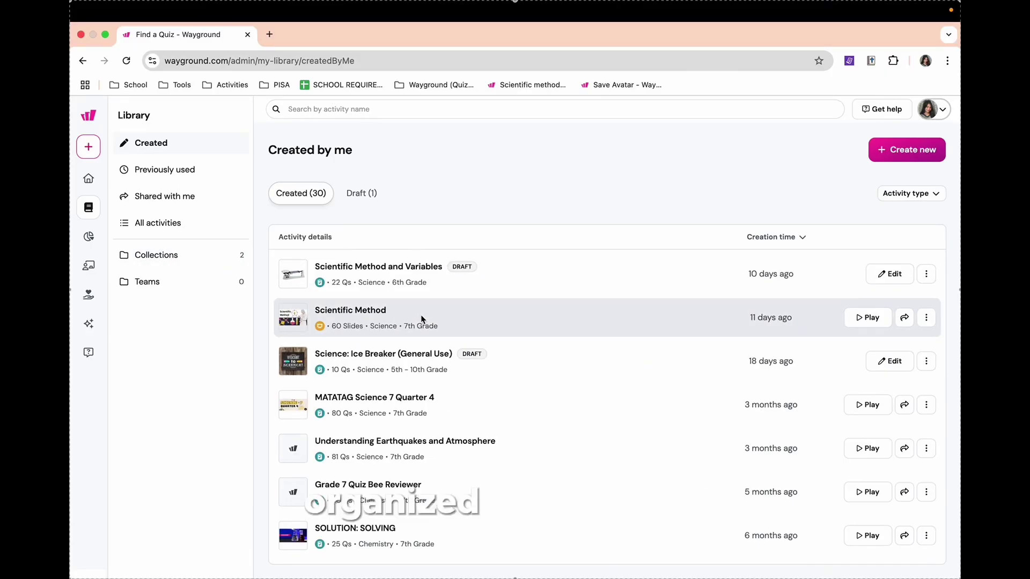
{"action": "scroll", "coordinate": [421, 319], "scroll_direction": "down", "scroll_amount": 3}
{"action": "scroll", "coordinate": [421, 319], "scroll_direction": "up", "scroll_amount": 4}
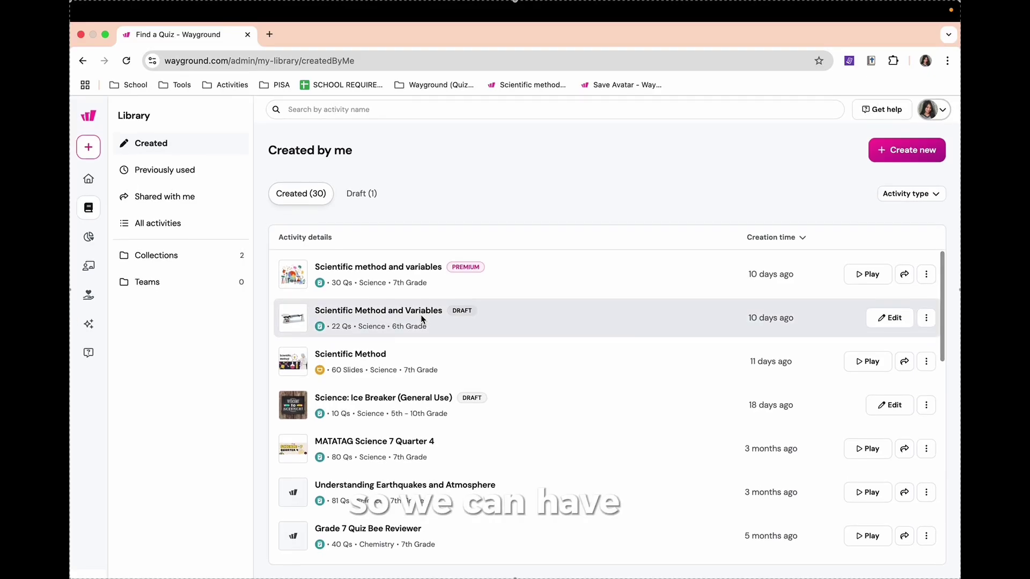
{"action": "scroll", "coordinate": [421, 319], "scroll_direction": "down", "scroll_amount": 10}
{"action": "scroll", "coordinate": [421, 319], "scroll_direction": "up", "scroll_amount": 6}
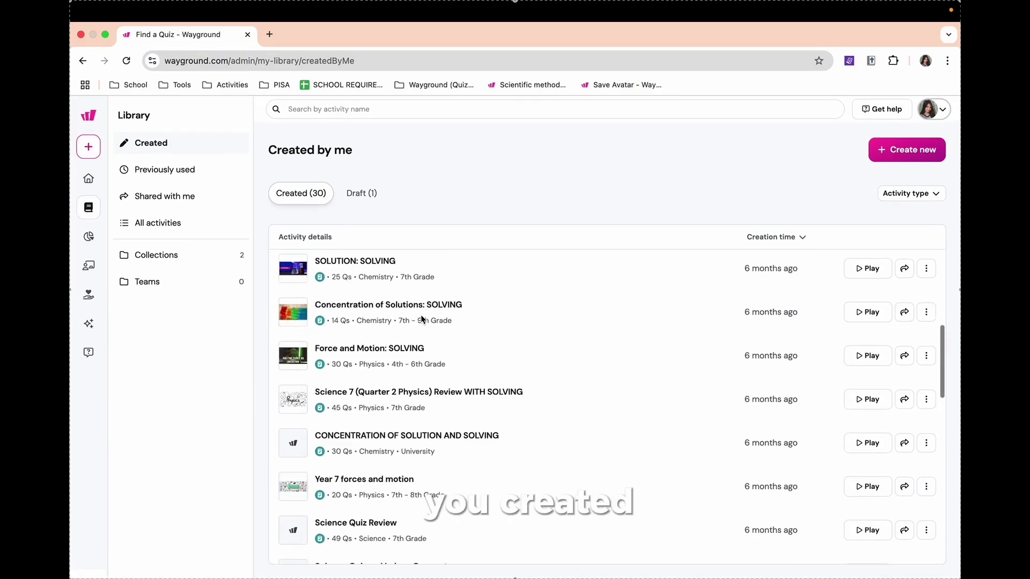
{"action": "scroll", "coordinate": [421, 319], "scroll_direction": "up", "scroll_amount": 4}
{"action": "left_click", "coordinate": [365, 199]}
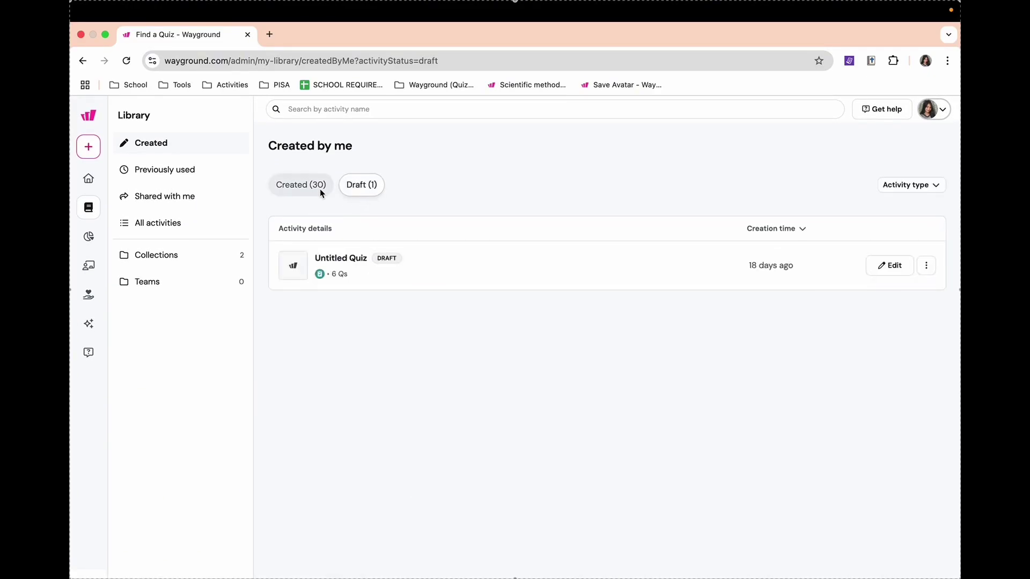
{"action": "left_click", "coordinate": [320, 191]}
{"action": "scroll", "coordinate": [452, 313], "scroll_direction": "down", "scroll_amount": 10}
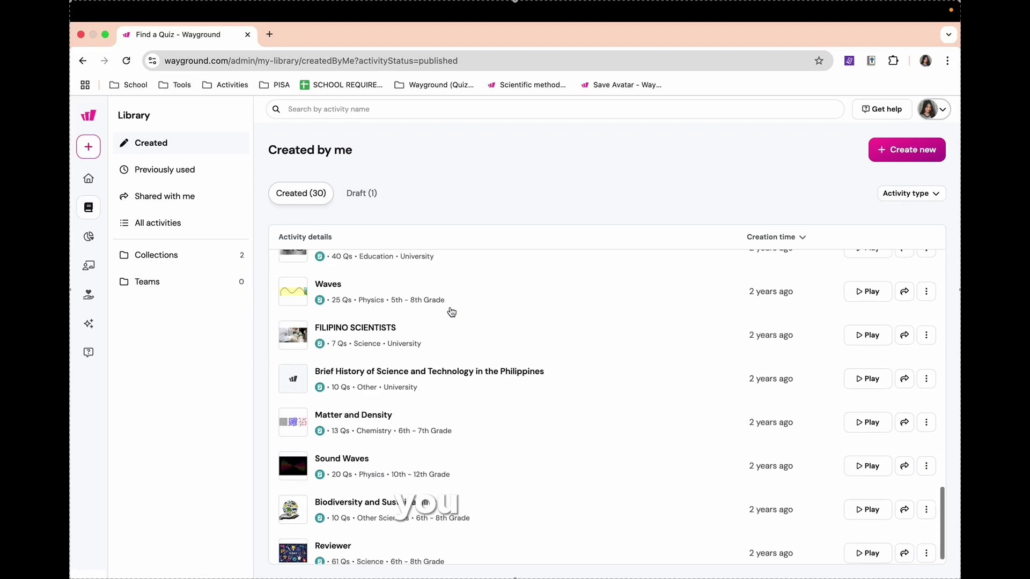
{"action": "scroll", "coordinate": [451, 312], "scroll_direction": "down", "scroll_amount": 1}
{"action": "scroll", "coordinate": [452, 313], "scroll_direction": "up", "scroll_amount": 8}
{"action": "scroll", "coordinate": [451, 312], "scroll_direction": "down", "scroll_amount": 8}
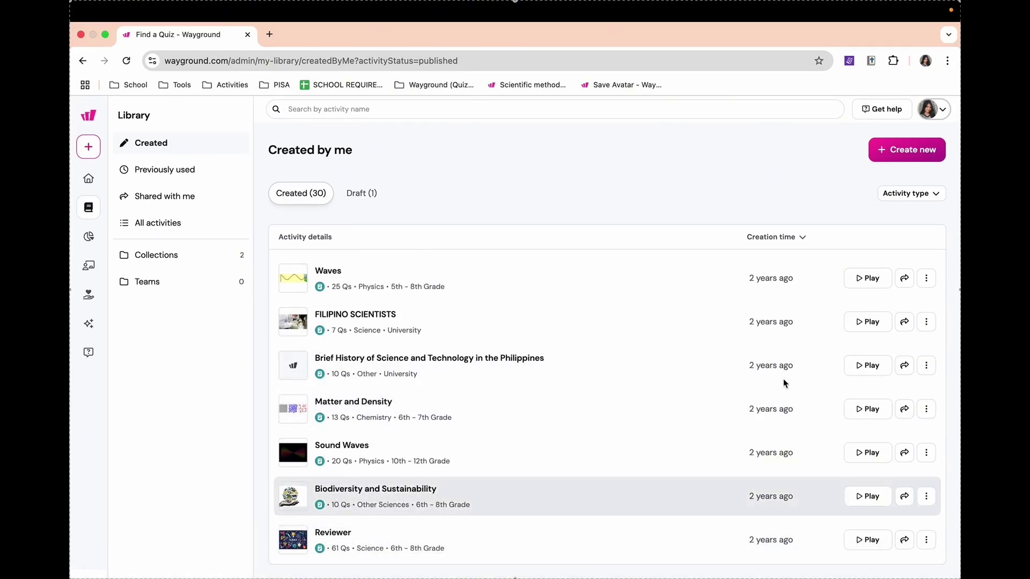
{"action": "scroll", "coordinate": [784, 319], "scroll_direction": "up", "scroll_amount": 8}
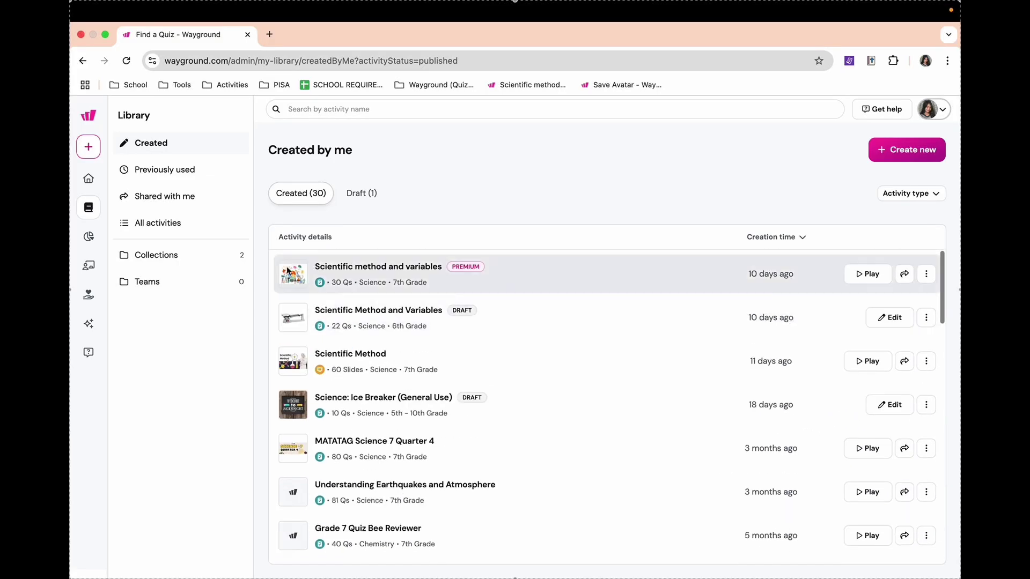
View the Previously used, Shared with me, All activities, Collections and Teams sections.
{"action": "left_click", "coordinate": [189, 176]}
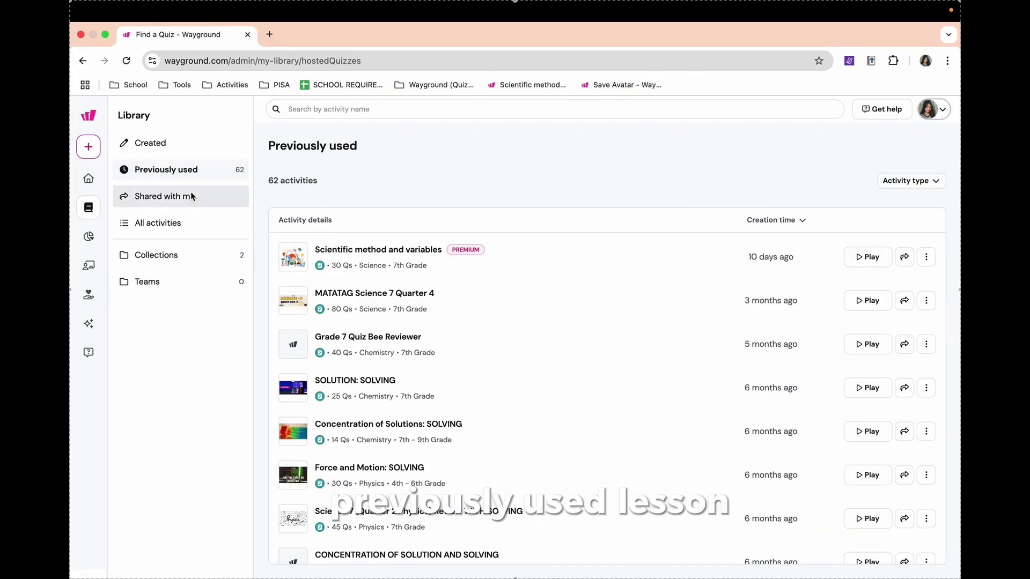
{"action": "left_click", "coordinate": [194, 197]}
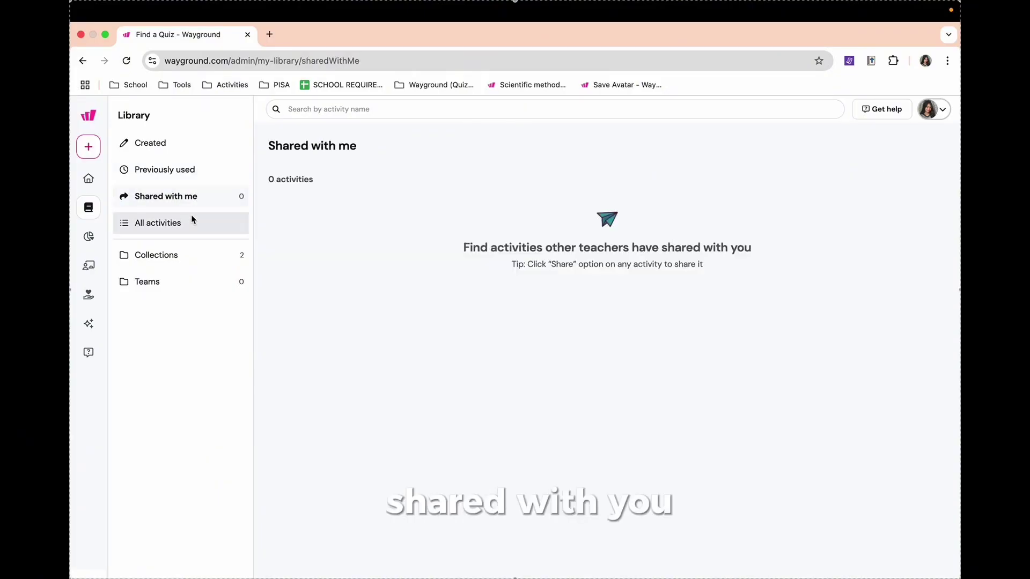
{"action": "left_click", "coordinate": [191, 223]}
{"action": "left_click", "coordinate": [191, 257]}
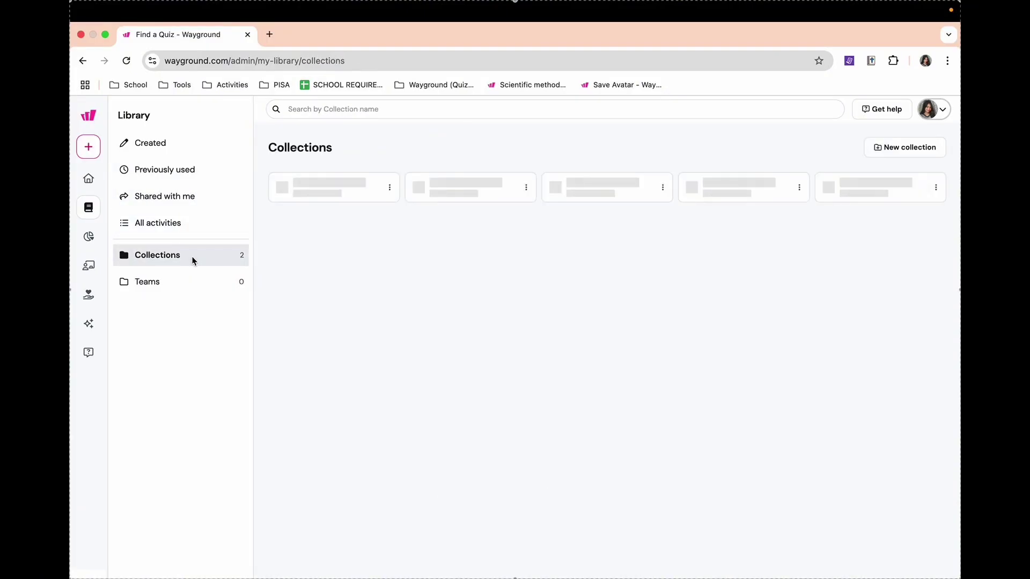
{"action": "left_click", "coordinate": [191, 282]}
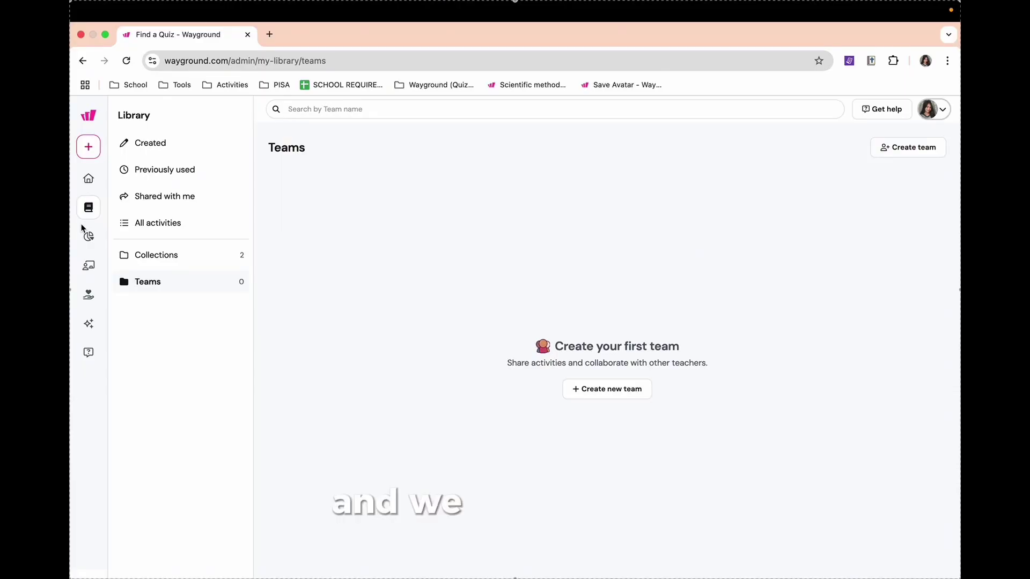
Open the Reports page and move to its second page of reports.
{"action": "left_click", "coordinate": [89, 237]}
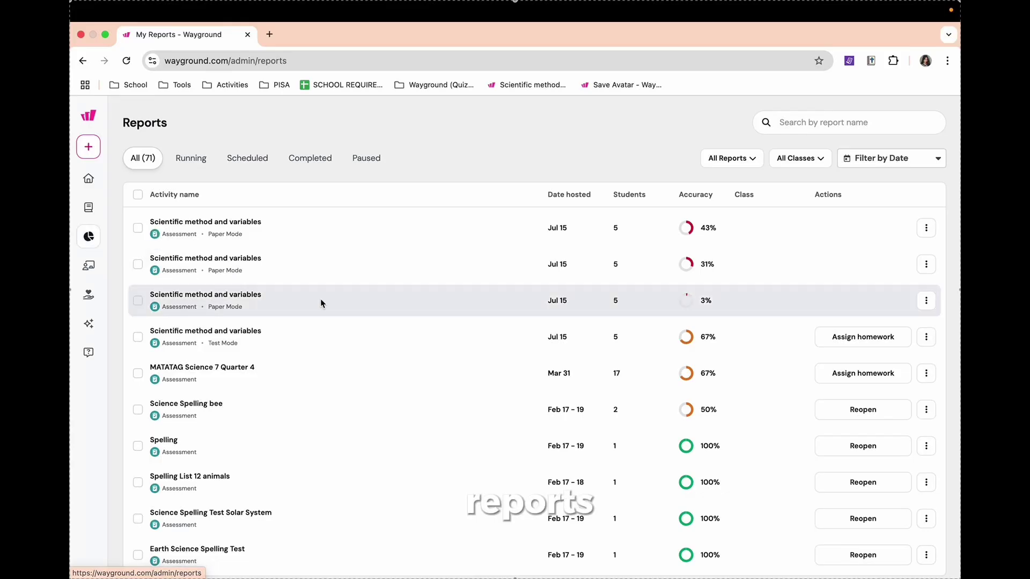
{"action": "scroll", "coordinate": [320, 301], "scroll_direction": "down", "scroll_amount": 2}
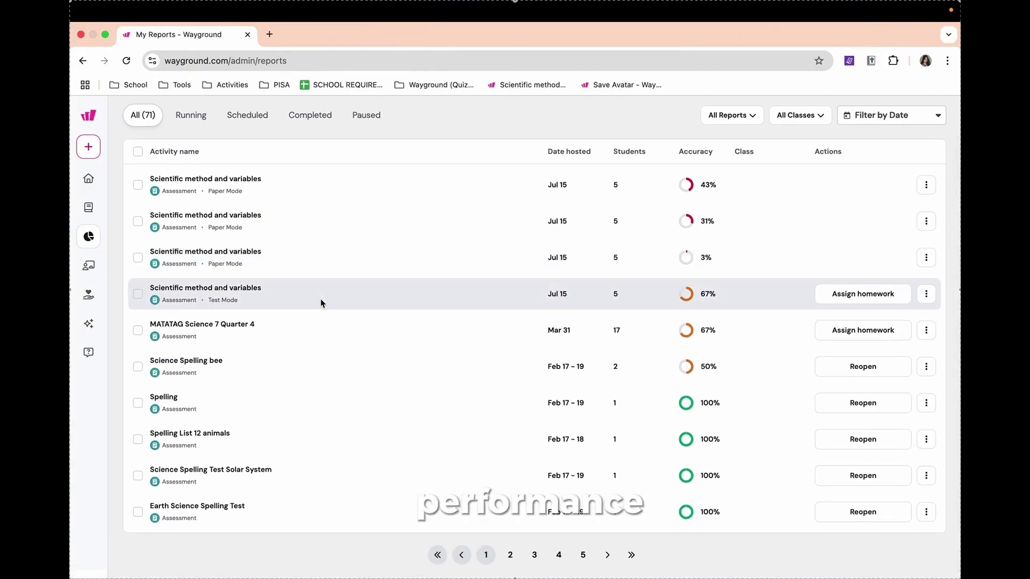
{"action": "scroll", "coordinate": [391, 314], "scroll_direction": "up", "scroll_amount": 2}
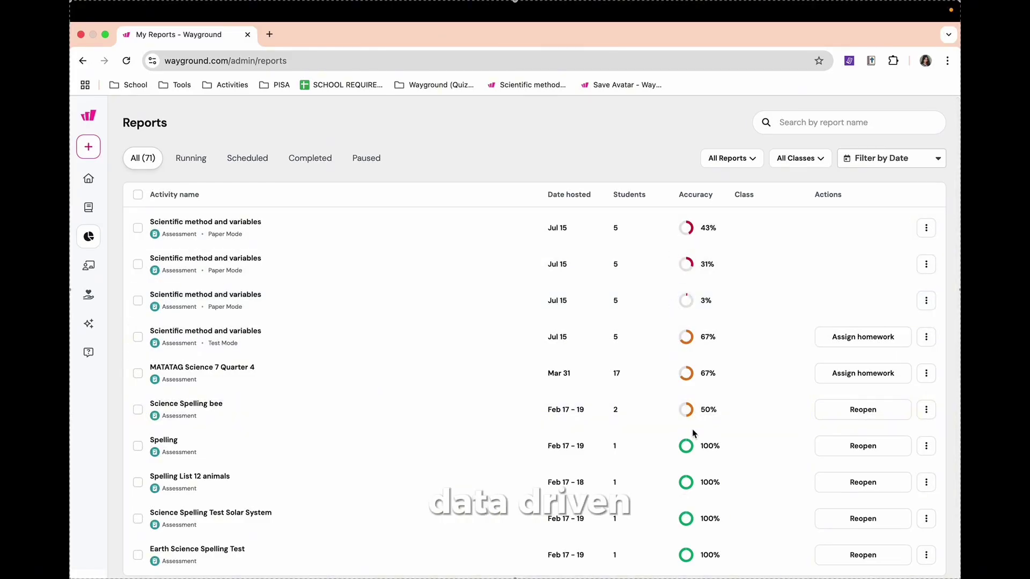
{"action": "scroll", "coordinate": [693, 433], "scroll_direction": "down", "scroll_amount": 2}
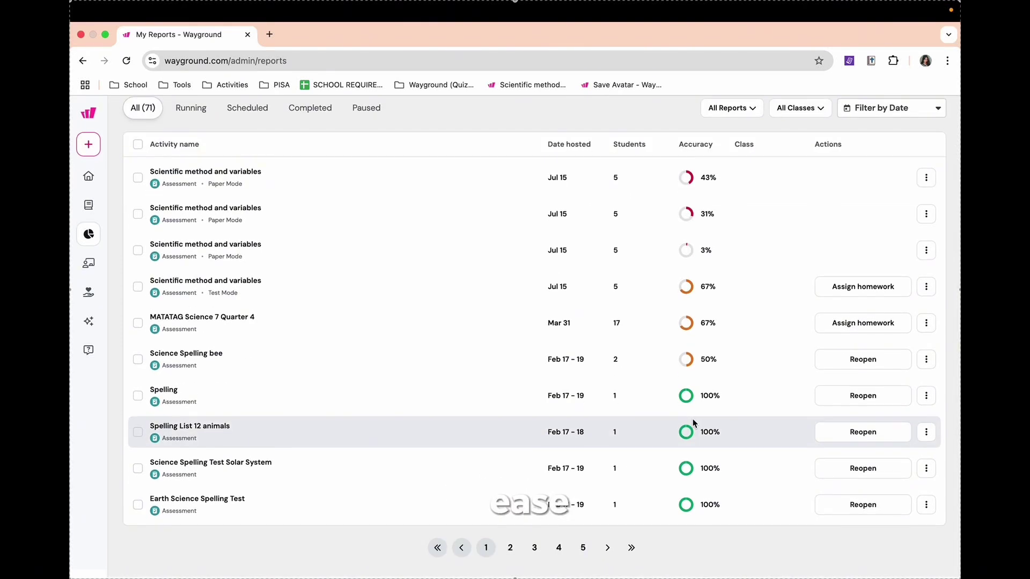
{"action": "scroll", "coordinate": [693, 424], "scroll_direction": "up", "scroll_amount": 2}
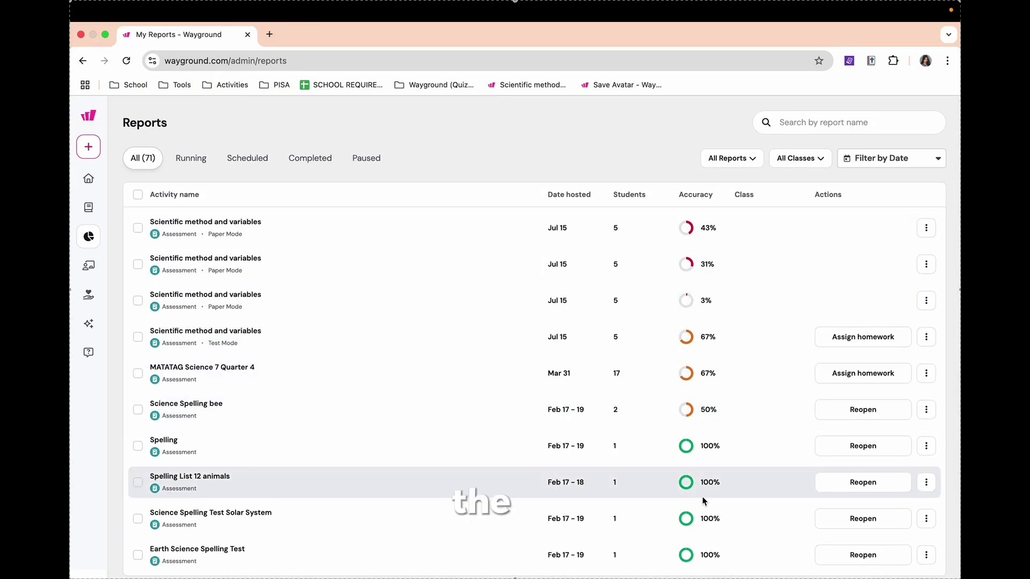
{"action": "scroll", "coordinate": [700, 485], "scroll_direction": "down", "scroll_amount": 2}
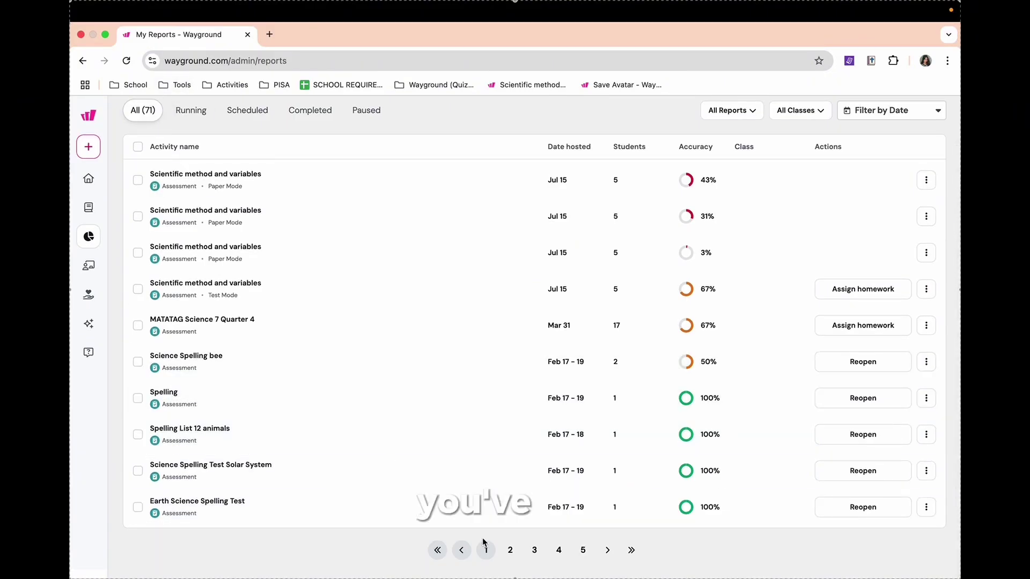
{"action": "left_click", "coordinate": [510, 550]}
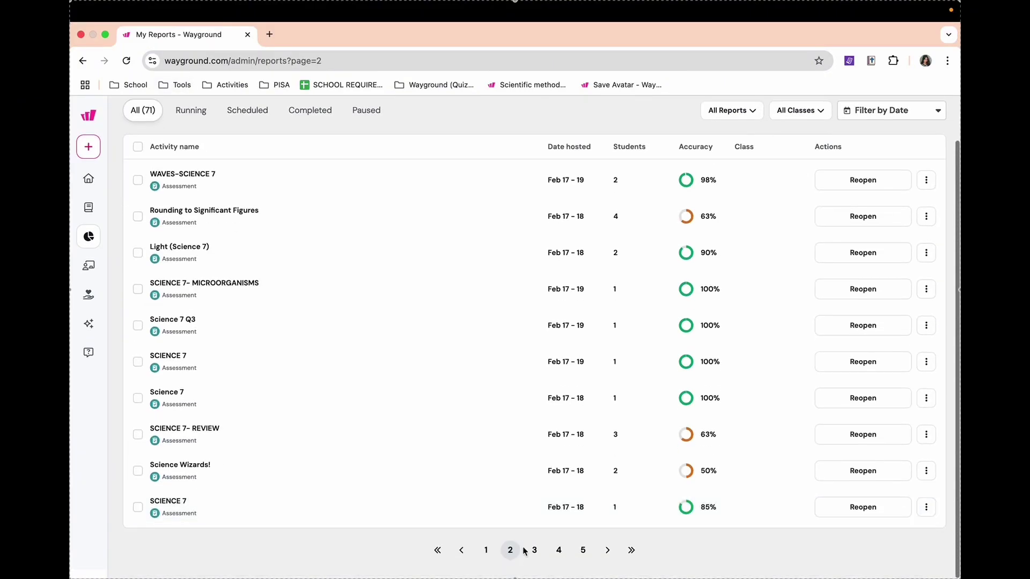
Filter reports by Running, Scheduled, Completed (59), then Paused sessions.
{"action": "left_click", "coordinate": [189, 162]}
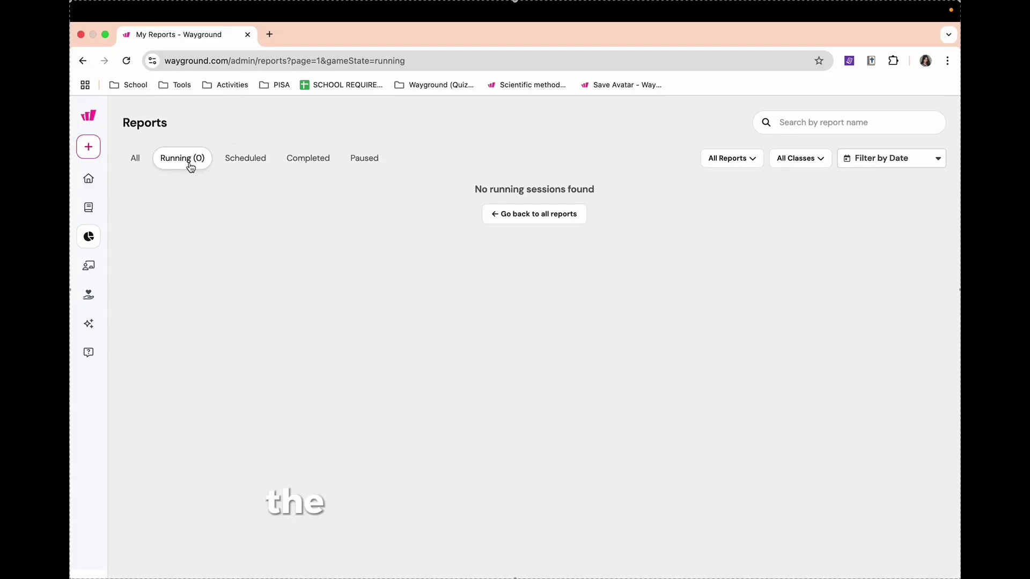
{"action": "left_click", "coordinate": [255, 160]}
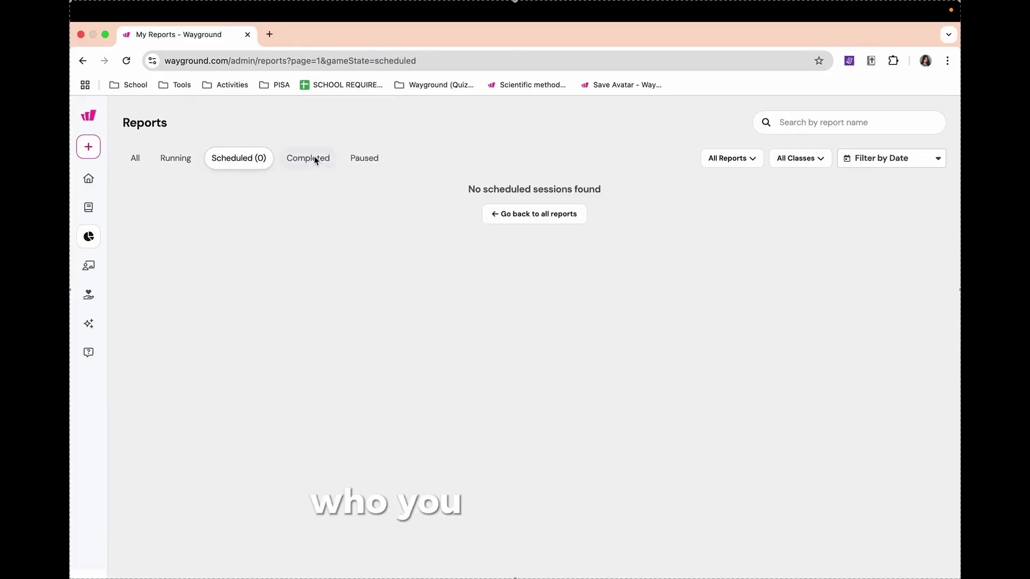
{"action": "left_click", "coordinate": [316, 160]}
{"action": "scroll", "coordinate": [462, 346], "scroll_direction": "down", "scroll_amount": 1}
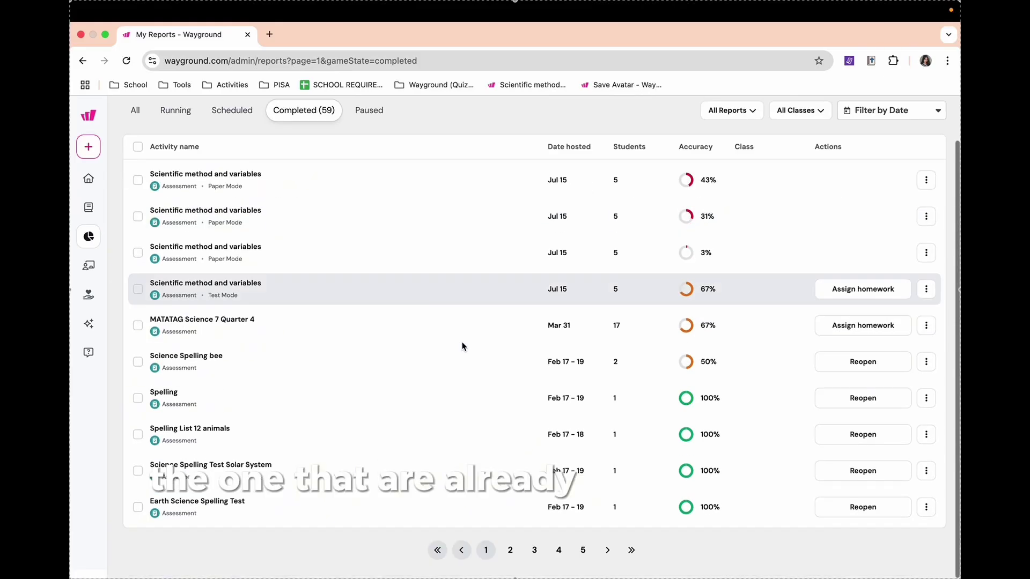
{"action": "scroll", "coordinate": [462, 345], "scroll_direction": "up", "scroll_amount": 1}
{"action": "left_click", "coordinate": [382, 171]}
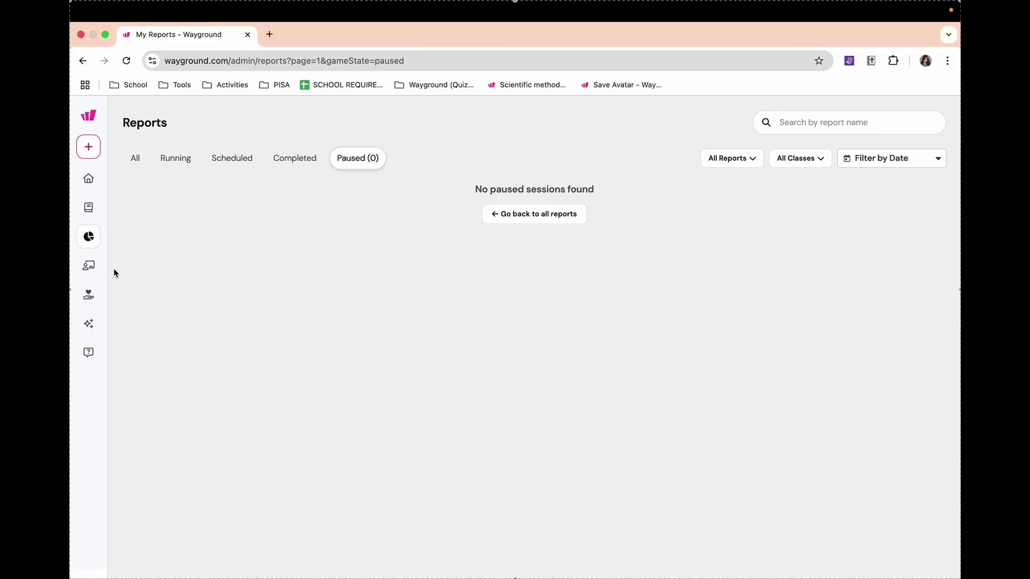
Open the Classes page from the left sidebar.
{"action": "left_click", "coordinate": [89, 266]}
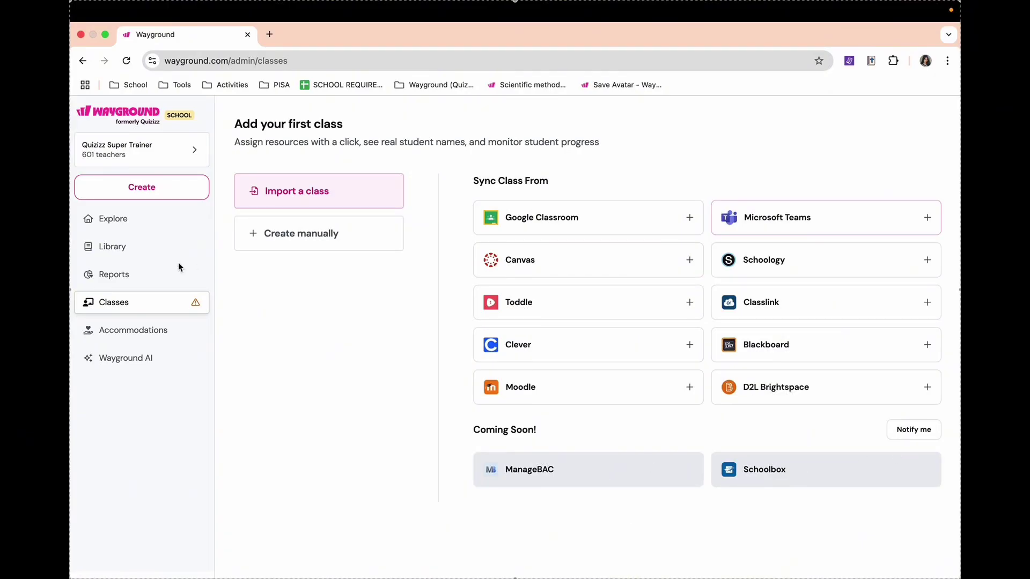
{"action": "left_click", "coordinate": [361, 233]}
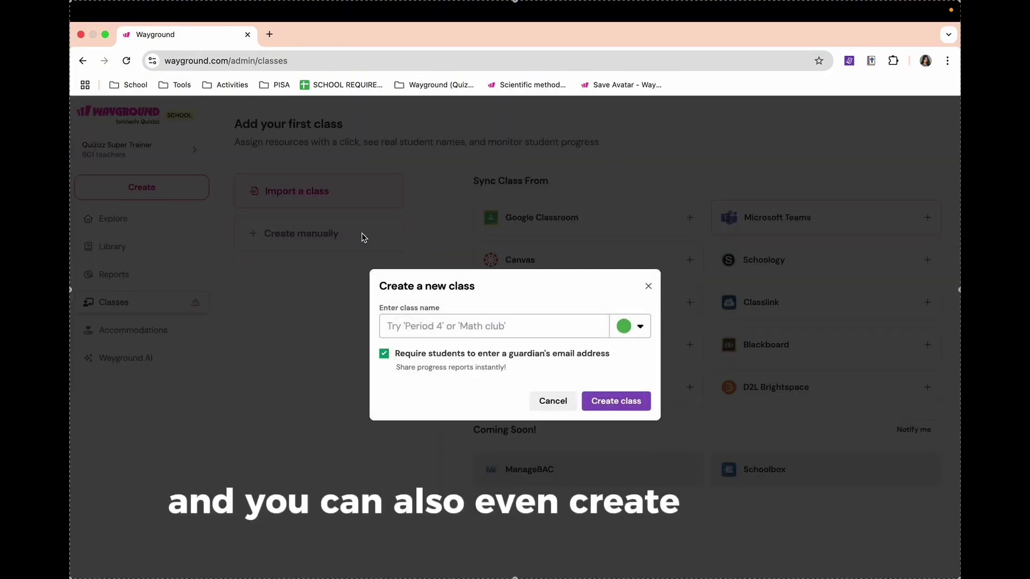
{"action": "left_click", "coordinate": [494, 332]}
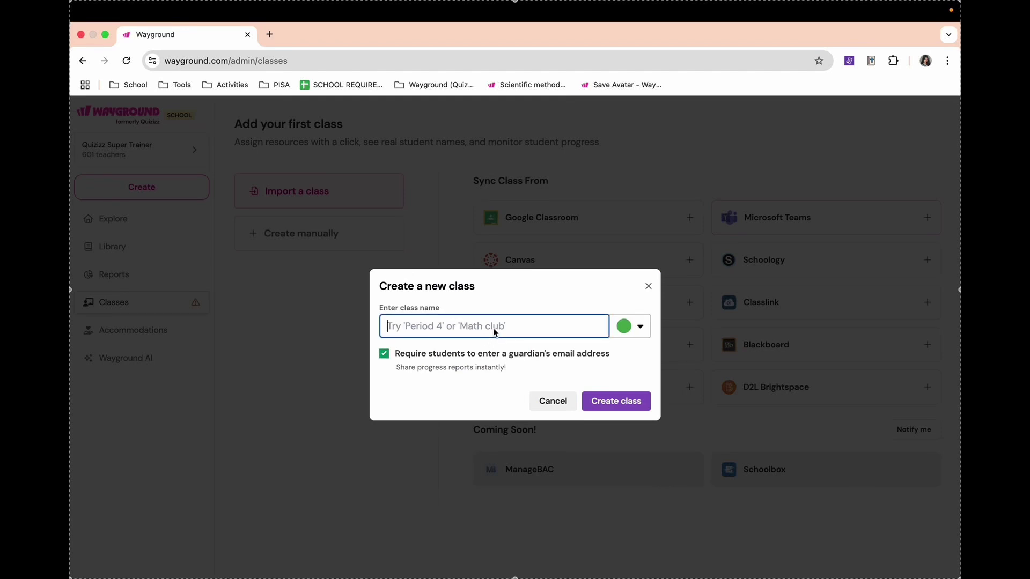
{"action": "left_click", "coordinate": [640, 325]}
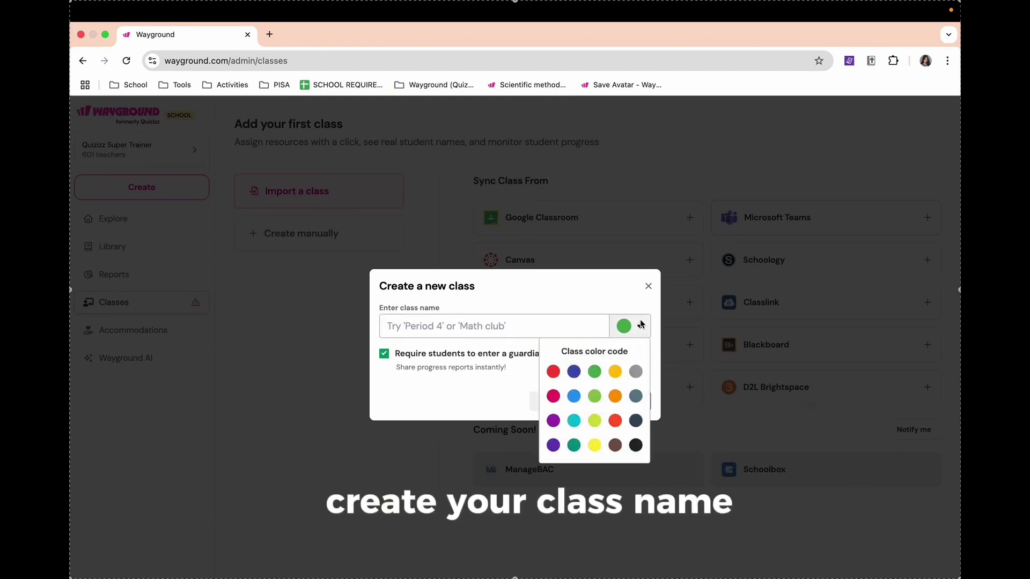
{"action": "left_click", "coordinate": [575, 329]}
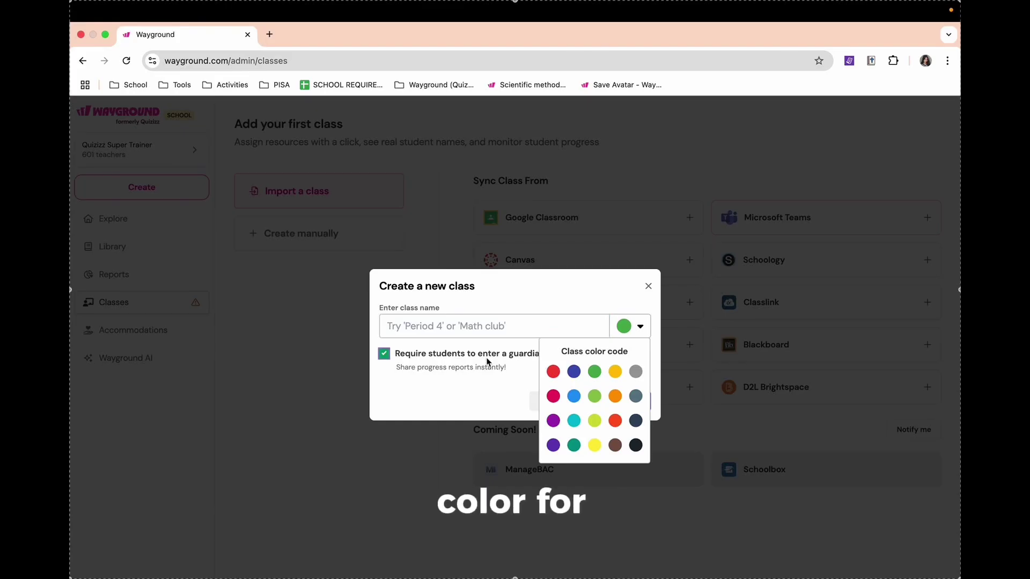
{"action": "left_click", "coordinate": [639, 327]}
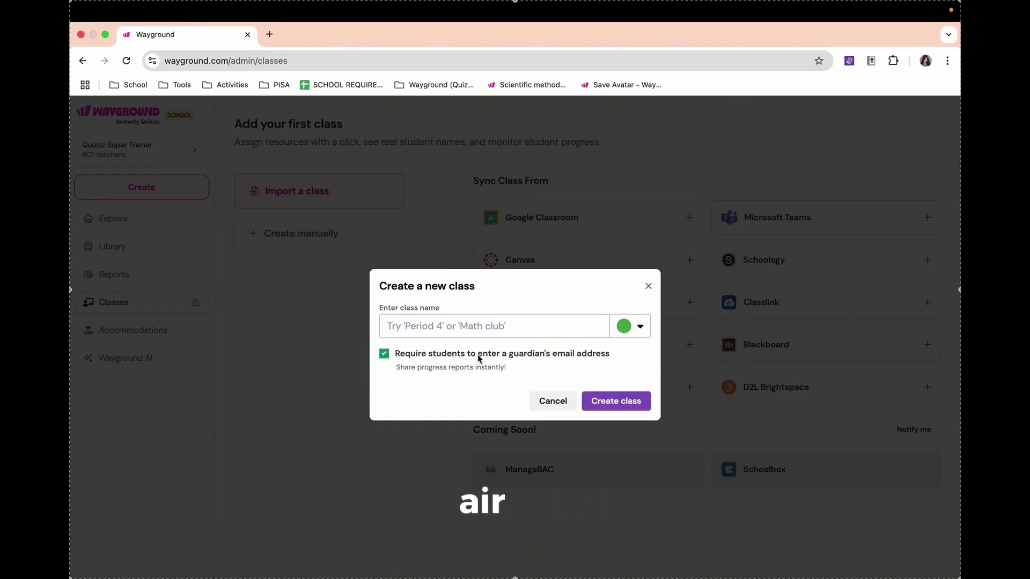
{"action": "left_click", "coordinate": [563, 405]}
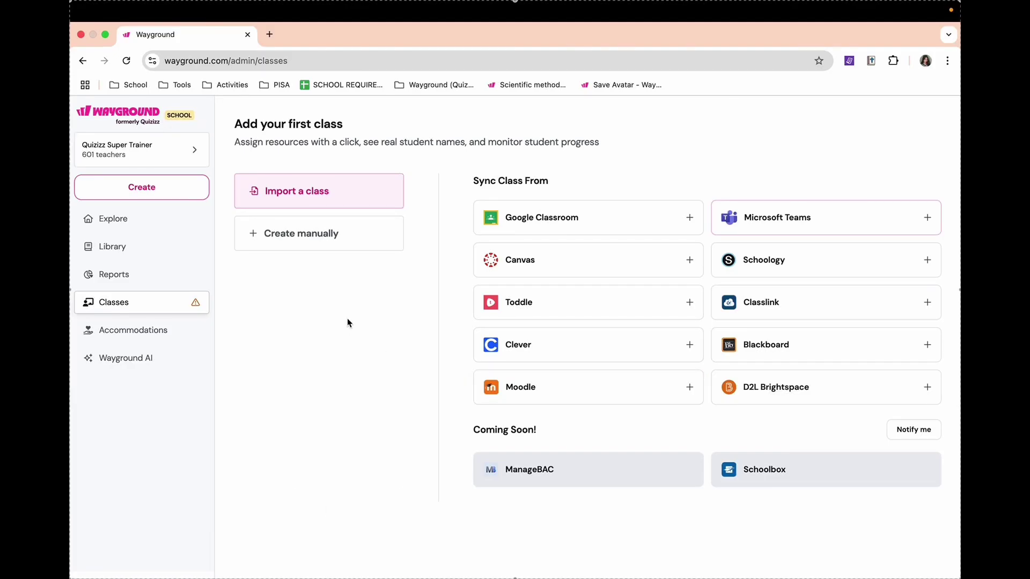
Open Set up Accommodations and check the Student Attempts options without changing them.
{"action": "left_click", "coordinate": [114, 331]}
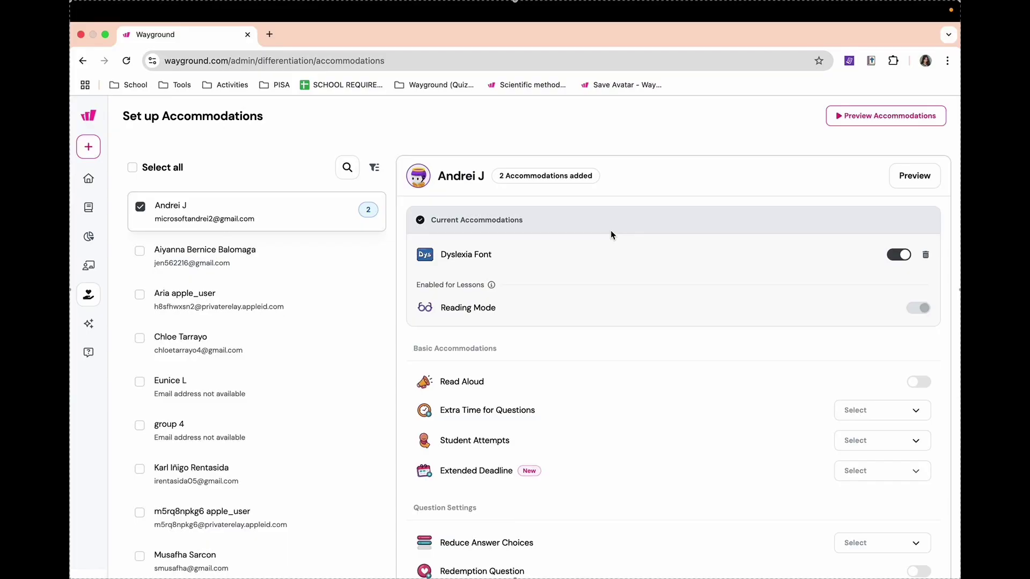
{"action": "scroll", "coordinate": [610, 231], "scroll_direction": "down", "scroll_amount": 3}
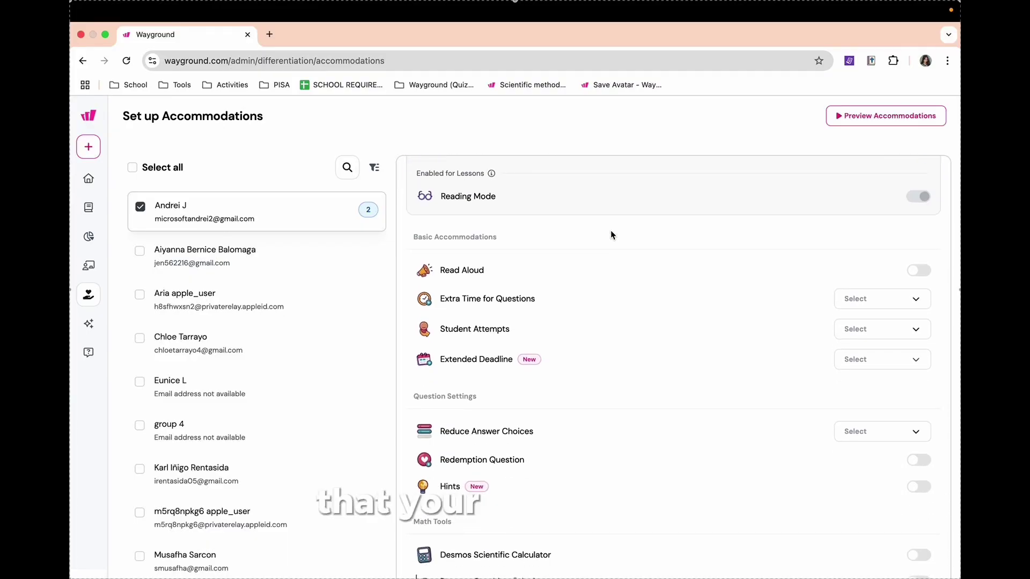
{"action": "scroll", "coordinate": [610, 230], "scroll_direction": "up", "scroll_amount": 1}
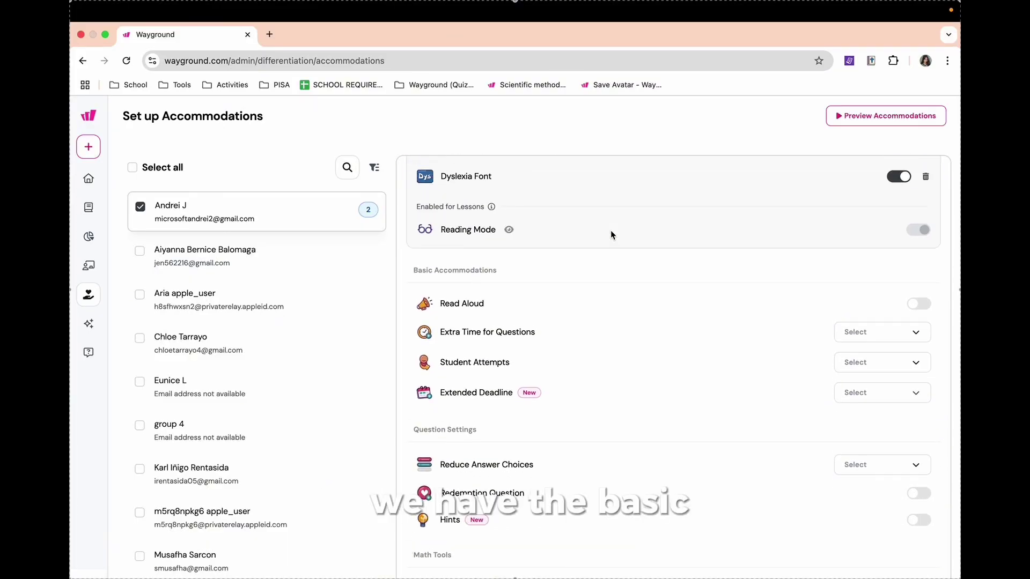
{"action": "scroll", "coordinate": [610, 230], "scroll_direction": "down", "scroll_amount": 1}
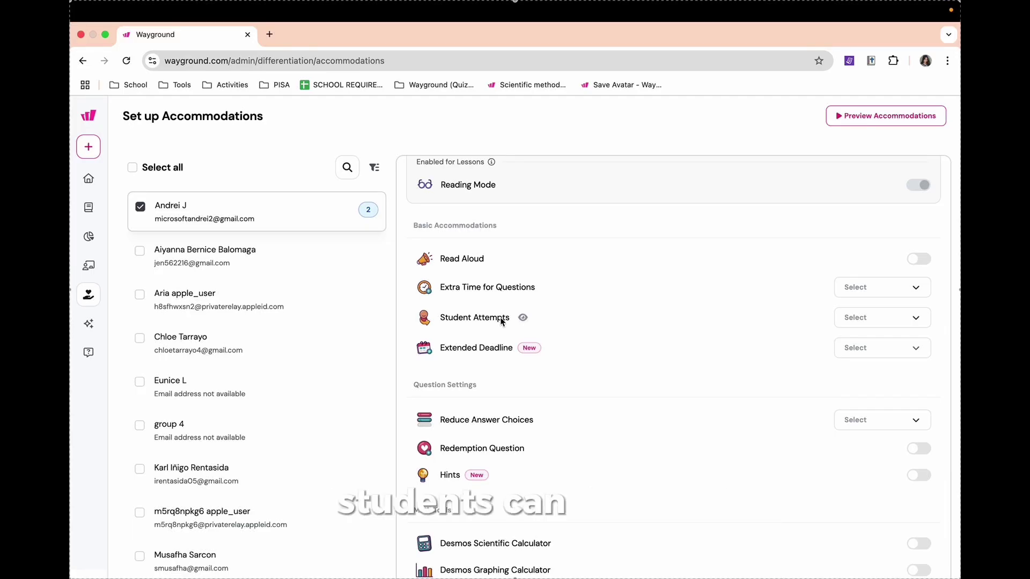
{"action": "left_click", "coordinate": [881, 321]}
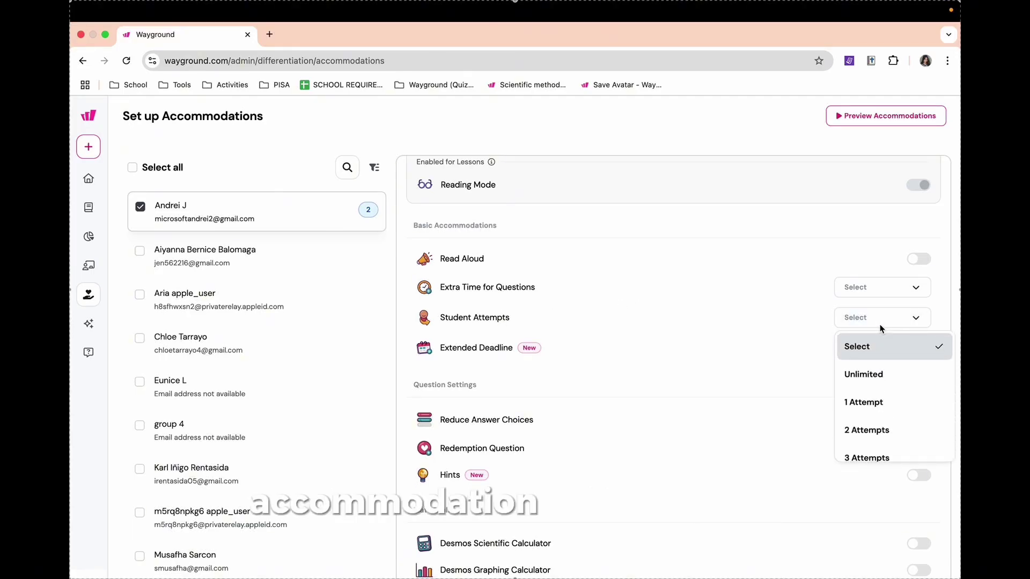
{"action": "left_click", "coordinate": [880, 322]}
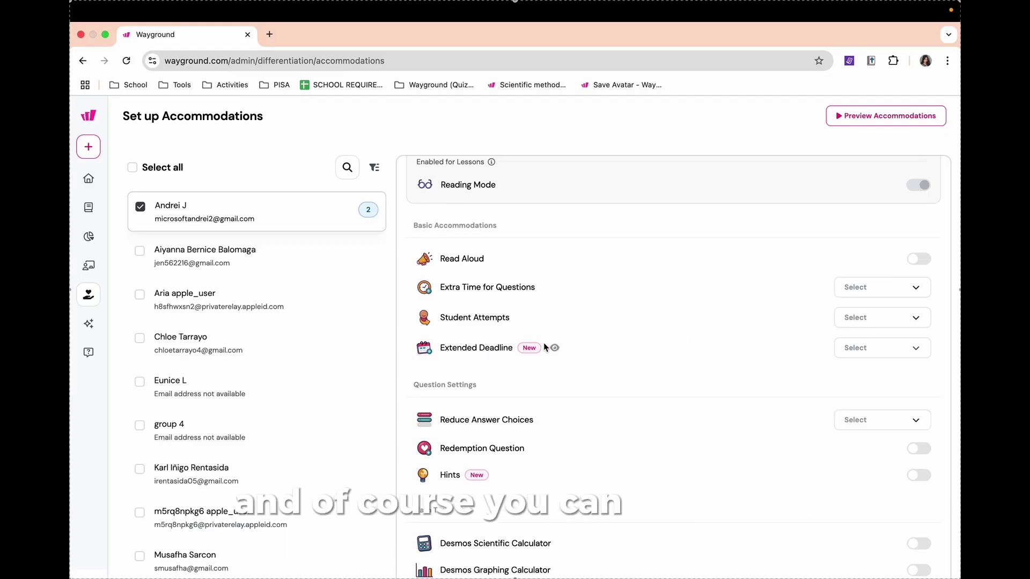
Switch on Redemption Question for the first selected student.
{"action": "scroll", "coordinate": [547, 343], "scroll_direction": "down", "scroll_amount": 2}
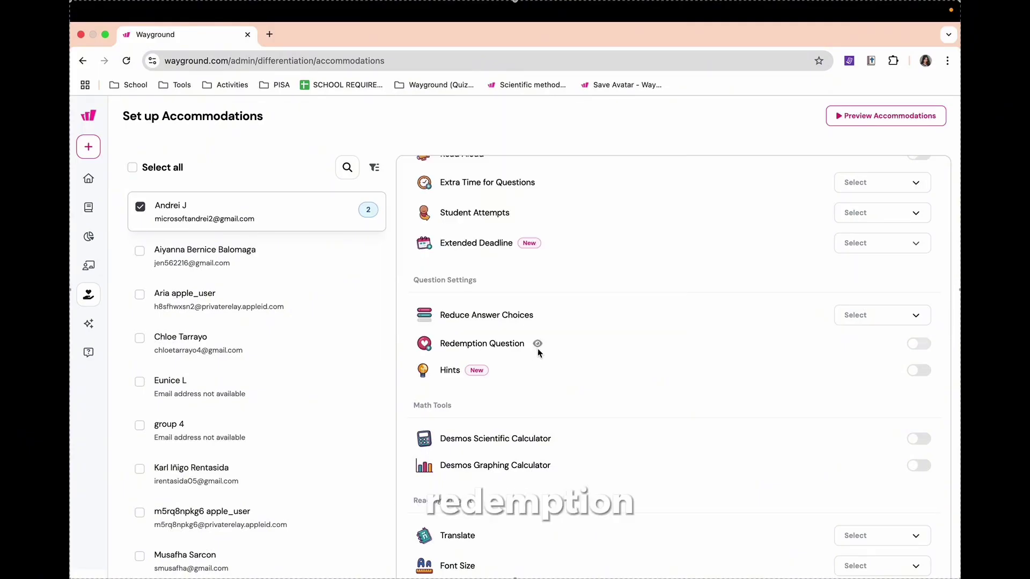
{"action": "left_click", "coordinate": [918, 343]}
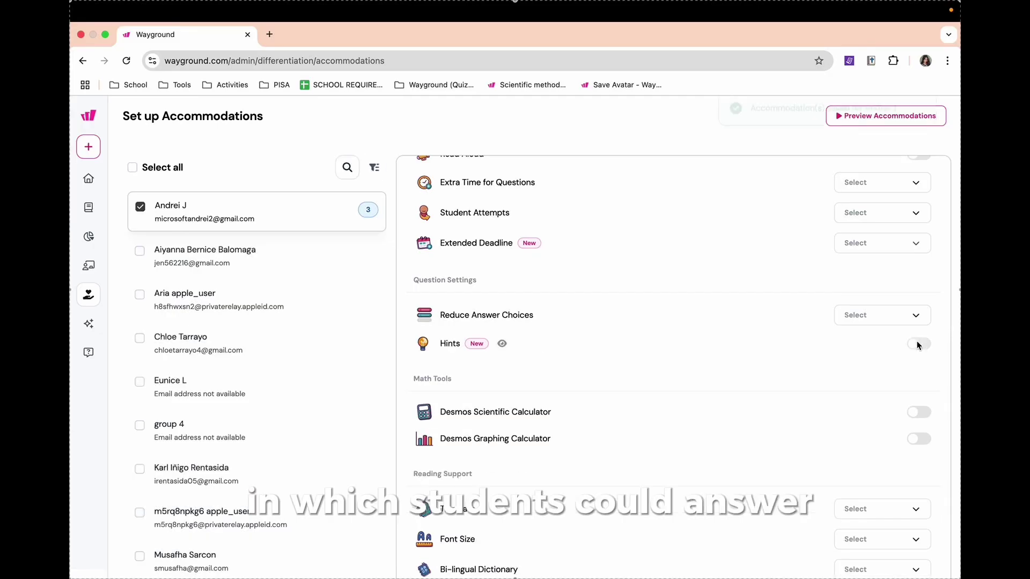
{"action": "scroll", "coordinate": [917, 345], "scroll_direction": "down", "scroll_amount": 2}
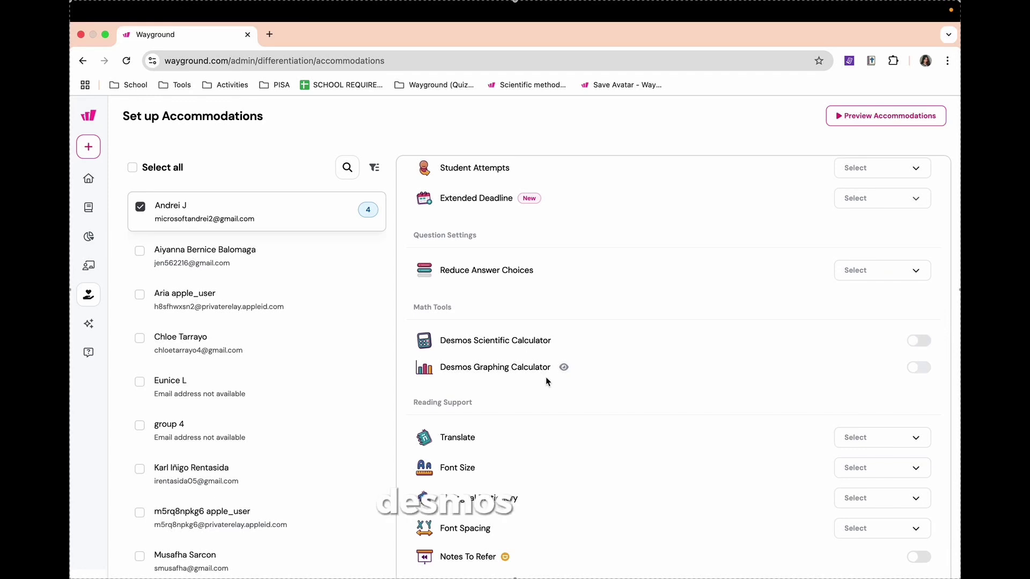
{"action": "scroll", "coordinate": [548, 381], "scroll_direction": "down", "scroll_amount": 2}
{"action": "scroll", "coordinate": [548, 381], "scroll_direction": "down", "scroll_amount": 3}
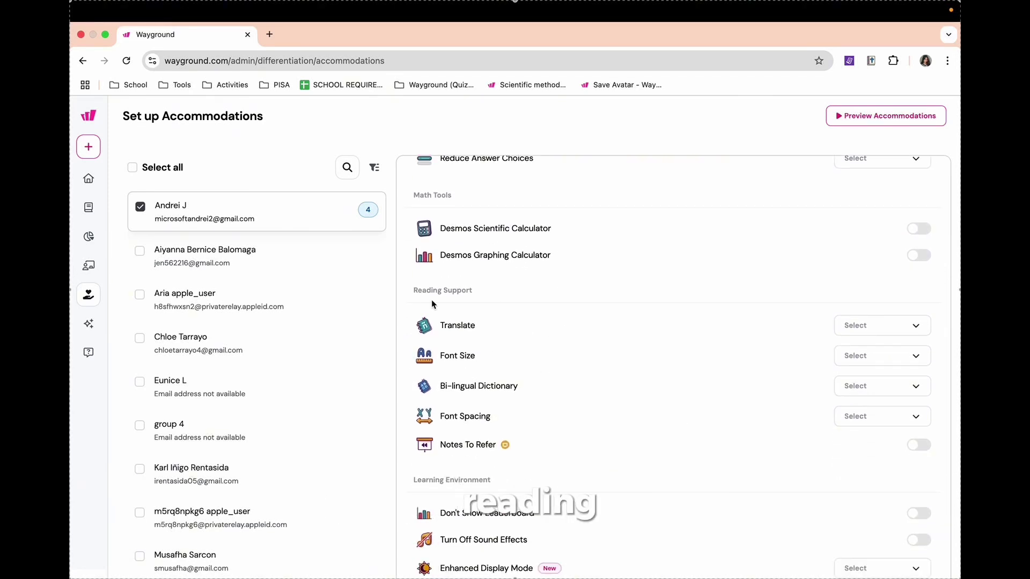
{"action": "left_click", "coordinate": [891, 329]}
{"action": "scroll", "coordinate": [915, 439], "scroll_direction": "down", "scroll_amount": 15}
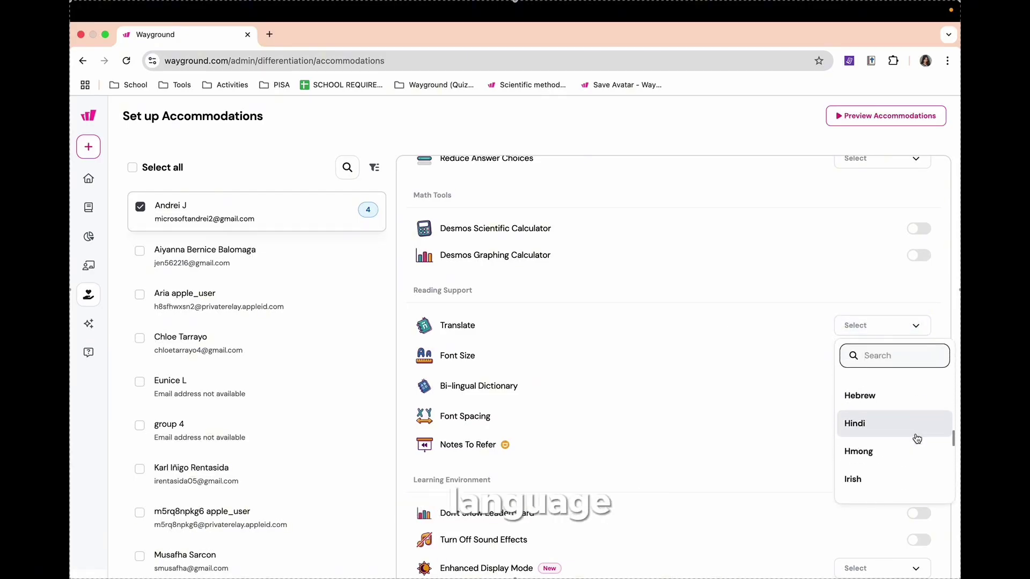
{"action": "scroll", "coordinate": [917, 439], "scroll_direction": "up", "scroll_amount": 10}
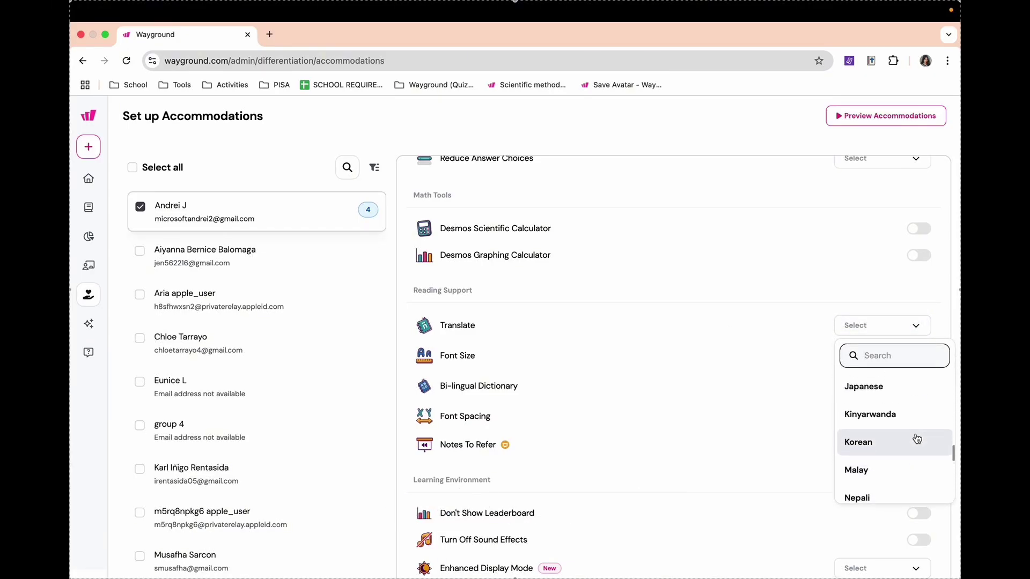
{"action": "scroll", "coordinate": [917, 438], "scroll_direction": "up", "scroll_amount": 10}
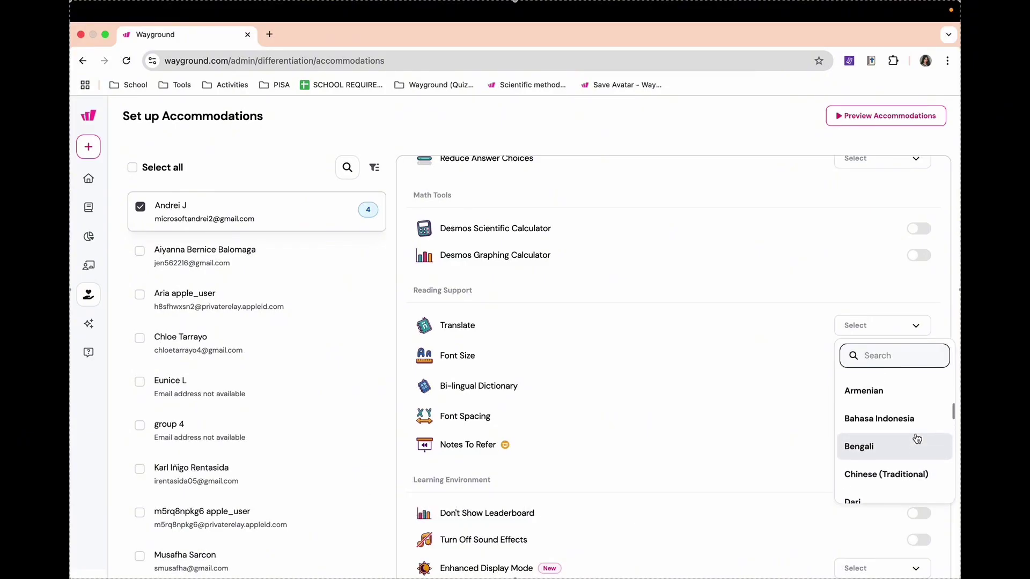
{"action": "scroll", "coordinate": [916, 438], "scroll_direction": "up", "scroll_amount": 5}
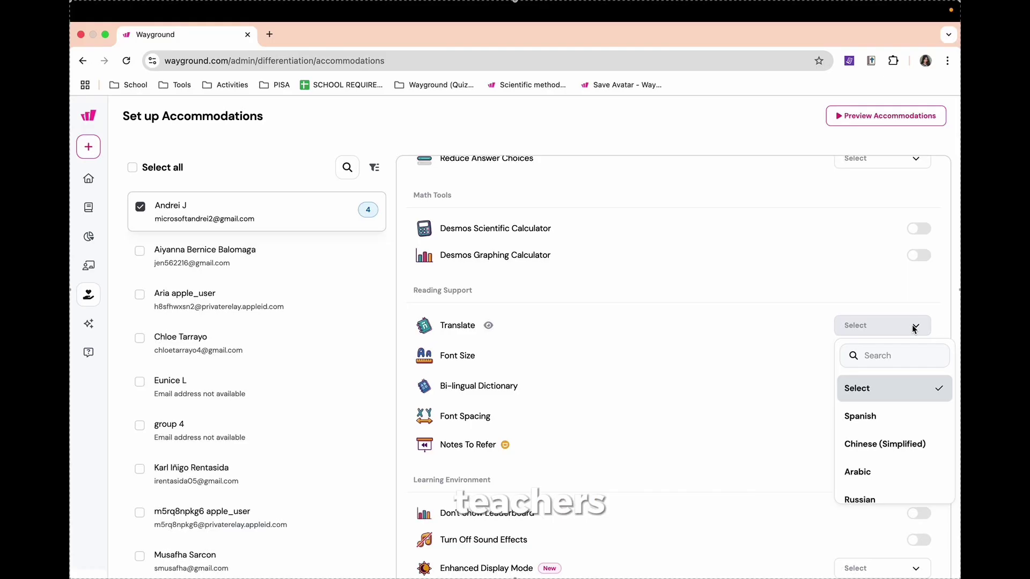
{"action": "left_click", "coordinate": [786, 364]}
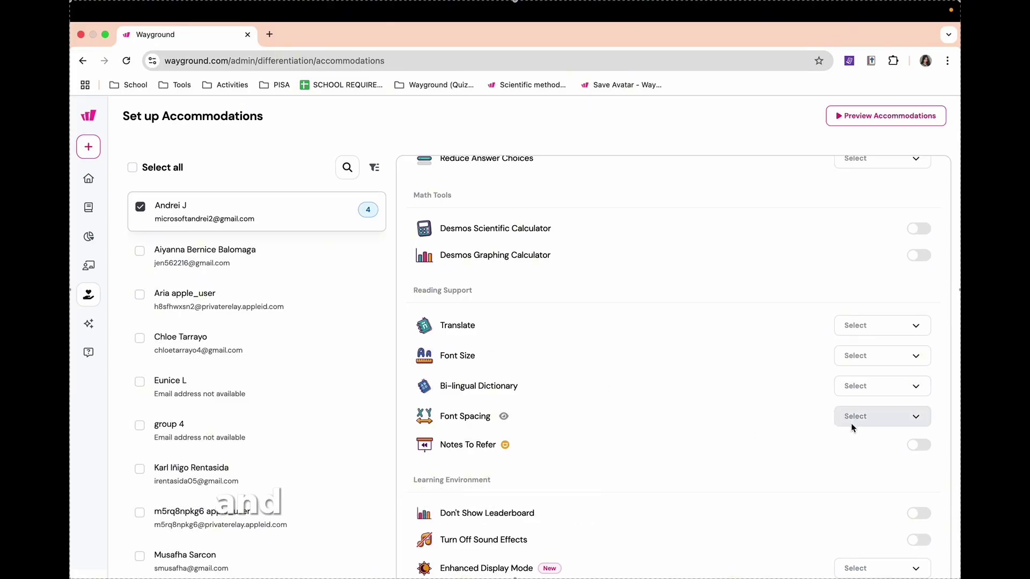
{"action": "scroll", "coordinate": [835, 452], "scroll_direction": "down", "scroll_amount": 3}
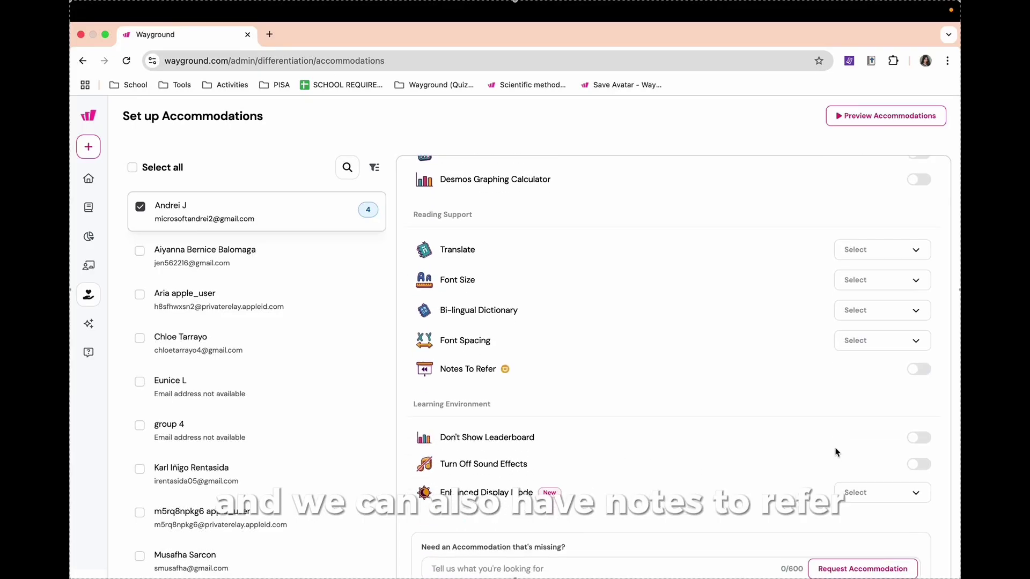
{"action": "scroll", "coordinate": [835, 452], "scroll_direction": "down", "scroll_amount": 1}
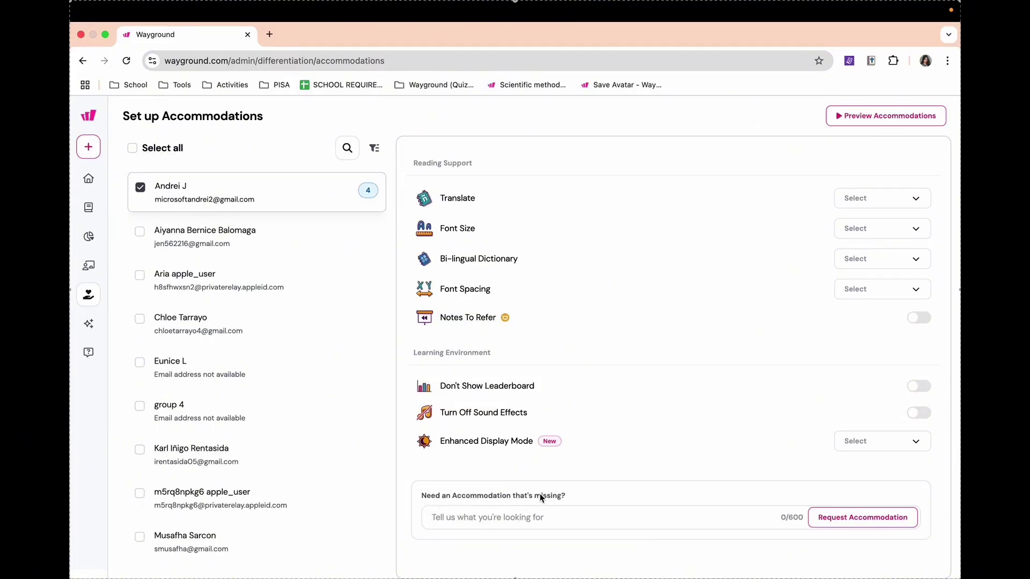
Delete the Dyslexia Font accommodation, leaving the first student with 3 accommodations.
{"action": "scroll", "coordinate": [696, 376], "scroll_direction": "up", "scroll_amount": 10}
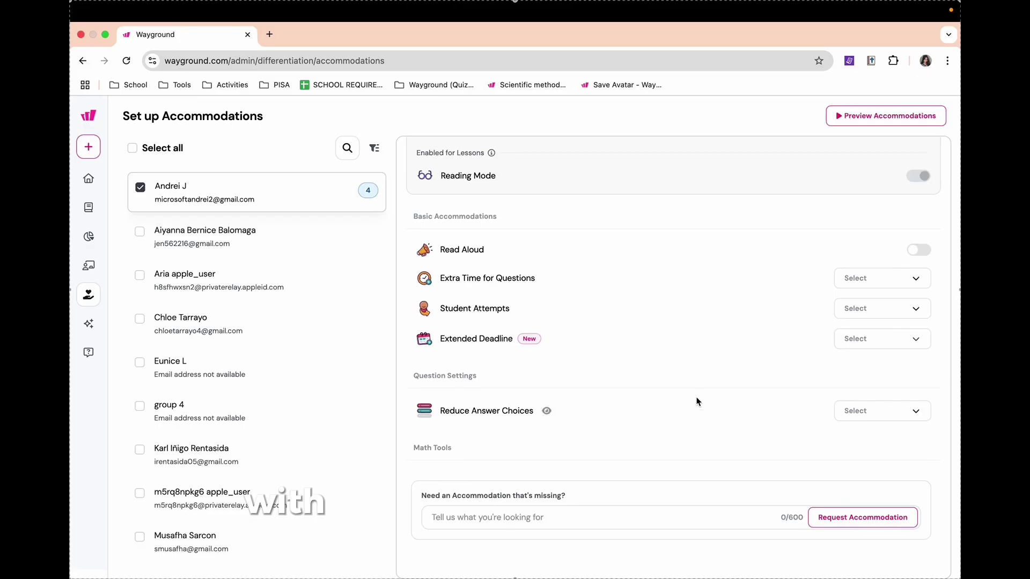
{"action": "scroll", "coordinate": [696, 398], "scroll_direction": "down", "scroll_amount": 10}
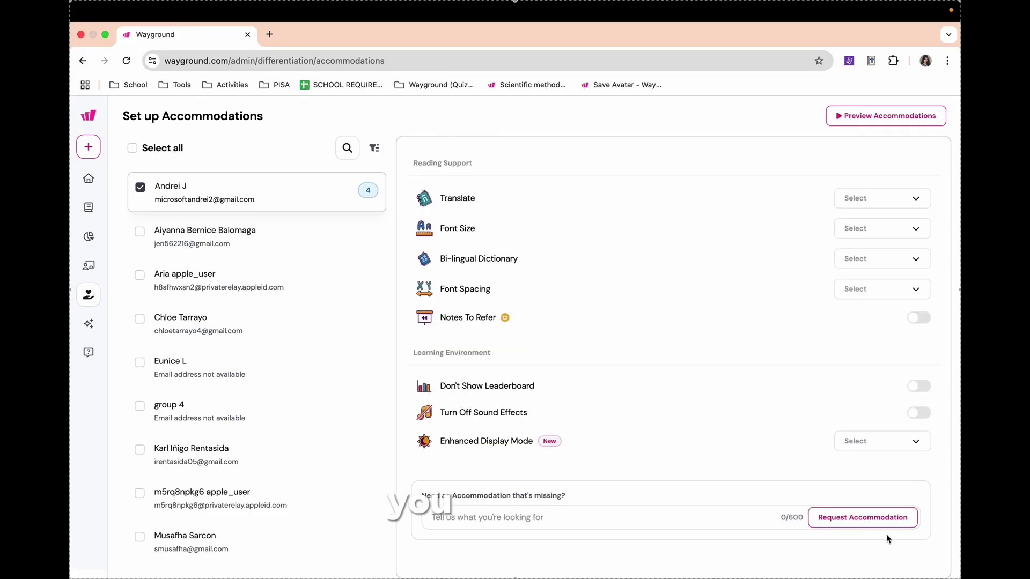
{"action": "left_click", "coordinate": [543, 523]}
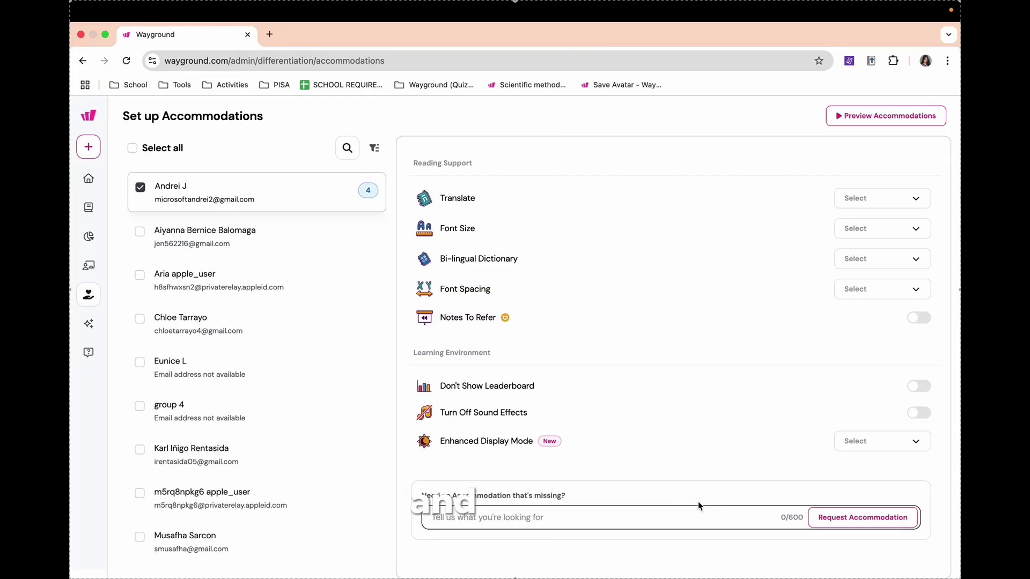
{"action": "scroll", "coordinate": [801, 253], "scroll_direction": "up", "scroll_amount": 10}
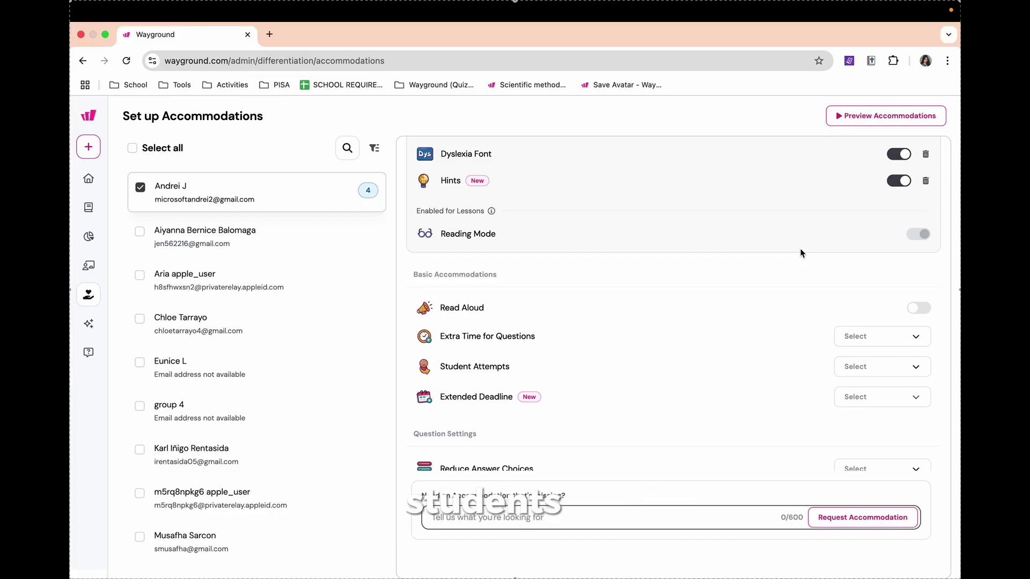
{"action": "left_click", "coordinate": [896, 155]}
Deselect the first student, then toggle Select all and two individual students off.
{"action": "scroll", "coordinate": [768, 291], "scroll_direction": "down", "scroll_amount": 5}
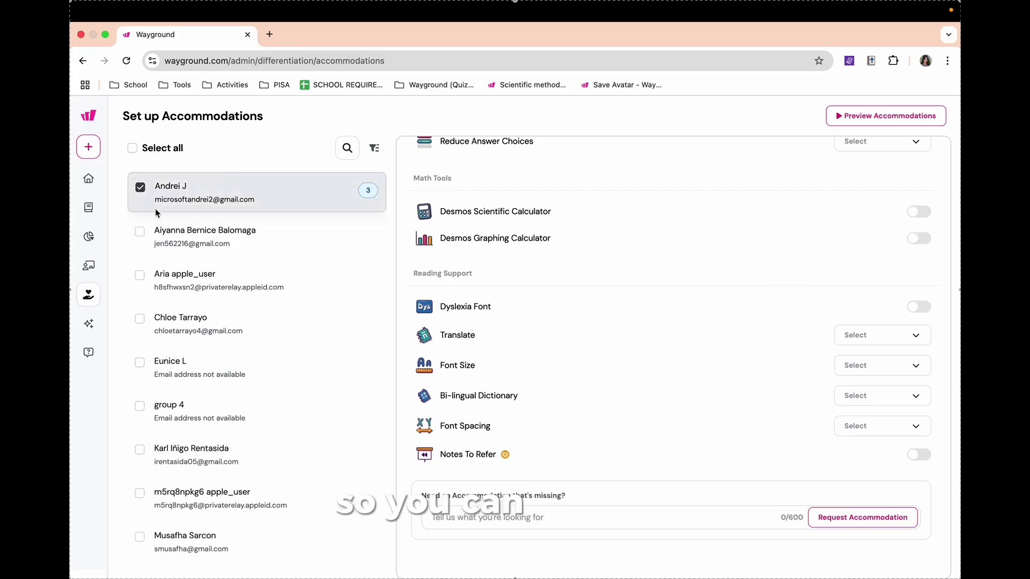
{"action": "left_click", "coordinate": [139, 188]}
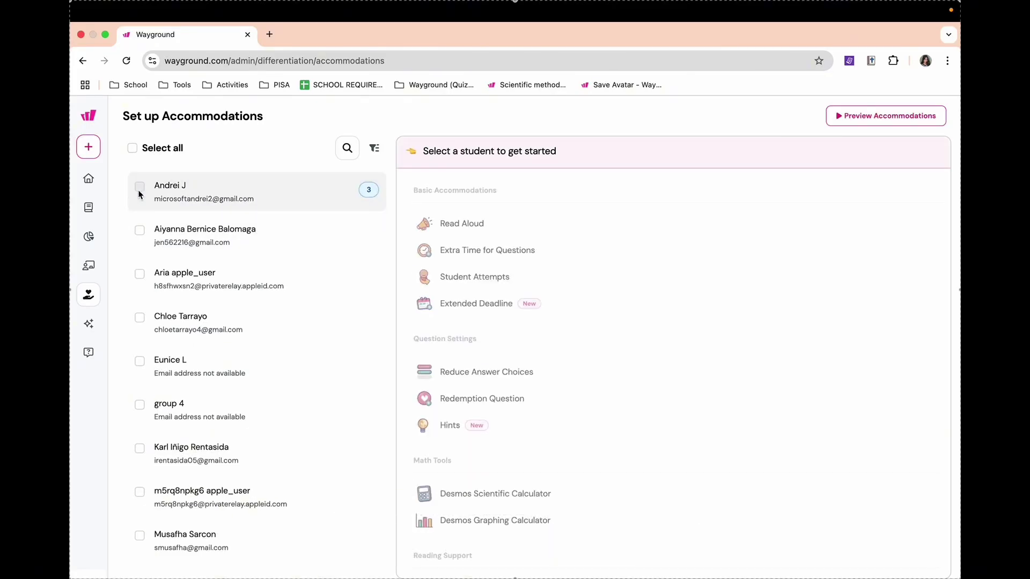
{"action": "left_click", "coordinate": [133, 149]}
{"action": "left_click", "coordinate": [133, 149]}
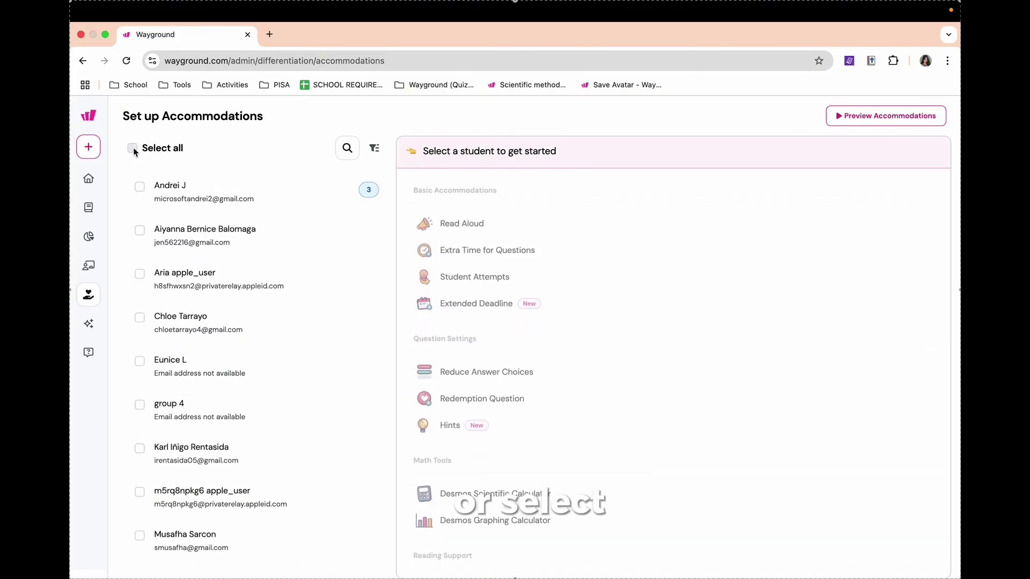
{"action": "left_click", "coordinate": [139, 274]}
{"action": "left_click", "coordinate": [139, 274]}
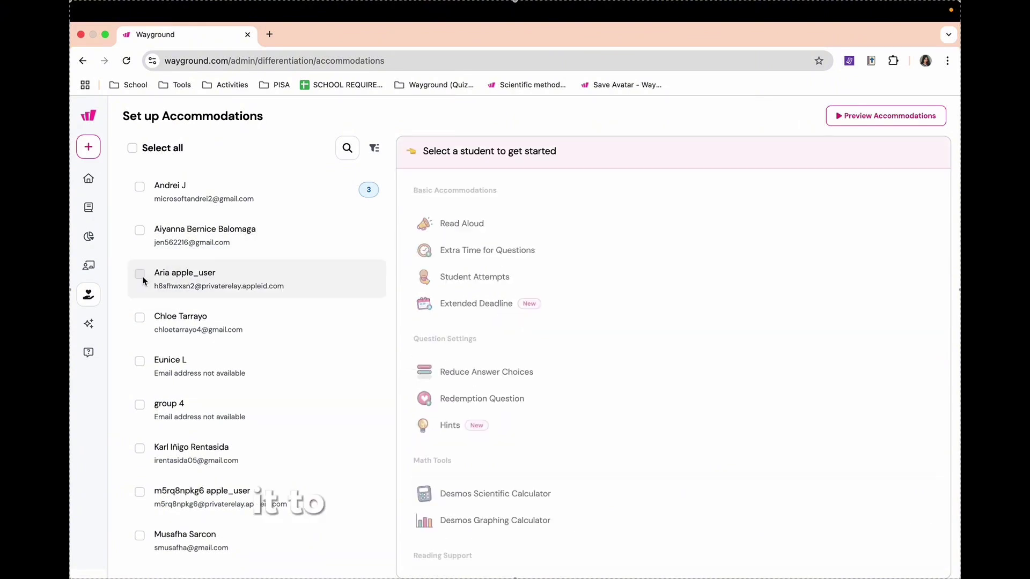
{"action": "left_click", "coordinate": [139, 318]}
{"action": "left_click", "coordinate": [140, 318]}
{"action": "scroll", "coordinate": [139, 321], "scroll_direction": "down", "scroll_amount": 5}
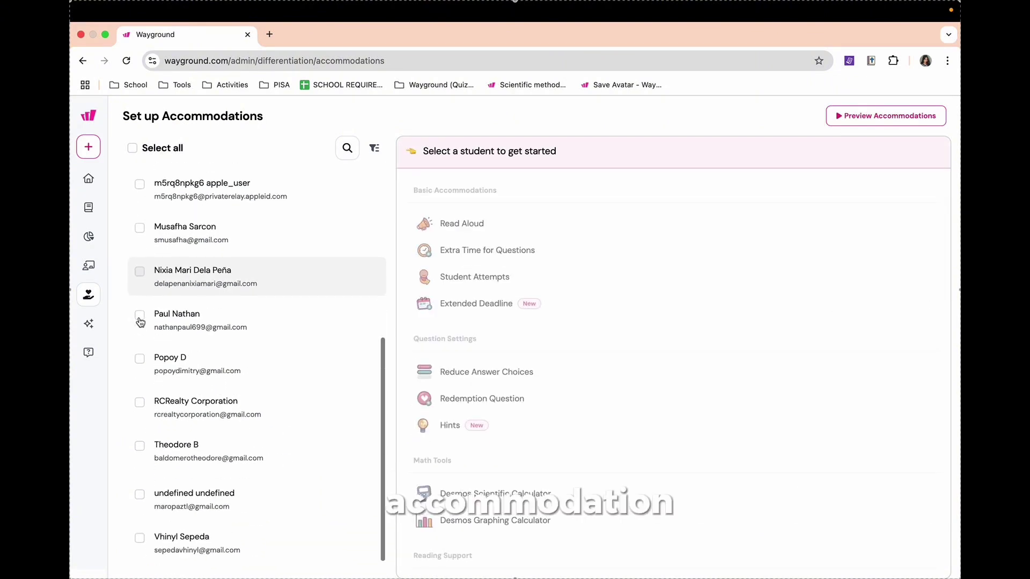
Open the Wayground AI page for creating questions from worksheets, videos or prompts.
{"action": "left_click", "coordinate": [88, 323]}
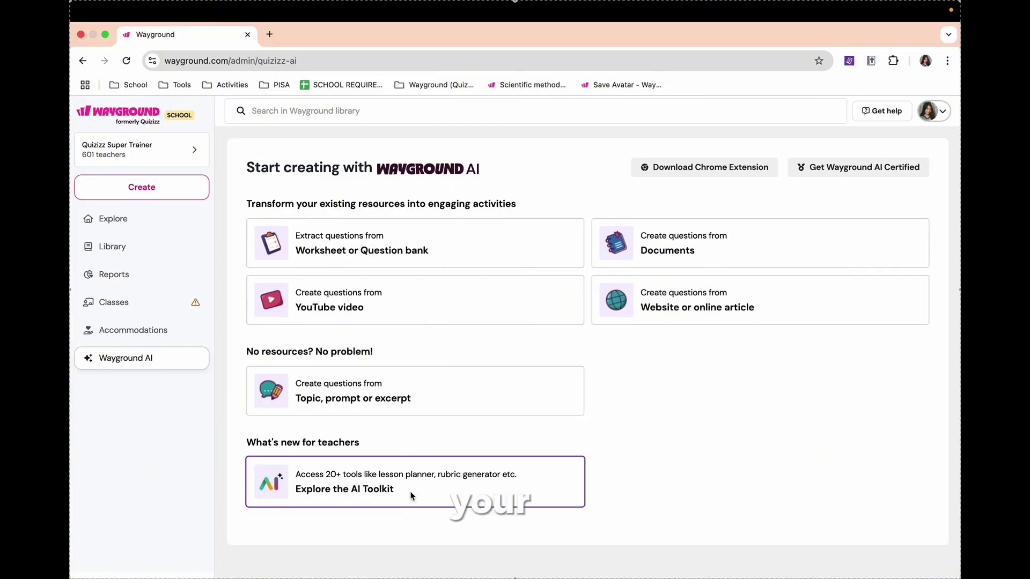
Open the Create dialog and look over the Assessment, Lesson, Interactive video, Passage and Flashcard cards.
{"action": "left_click", "coordinate": [145, 186]}
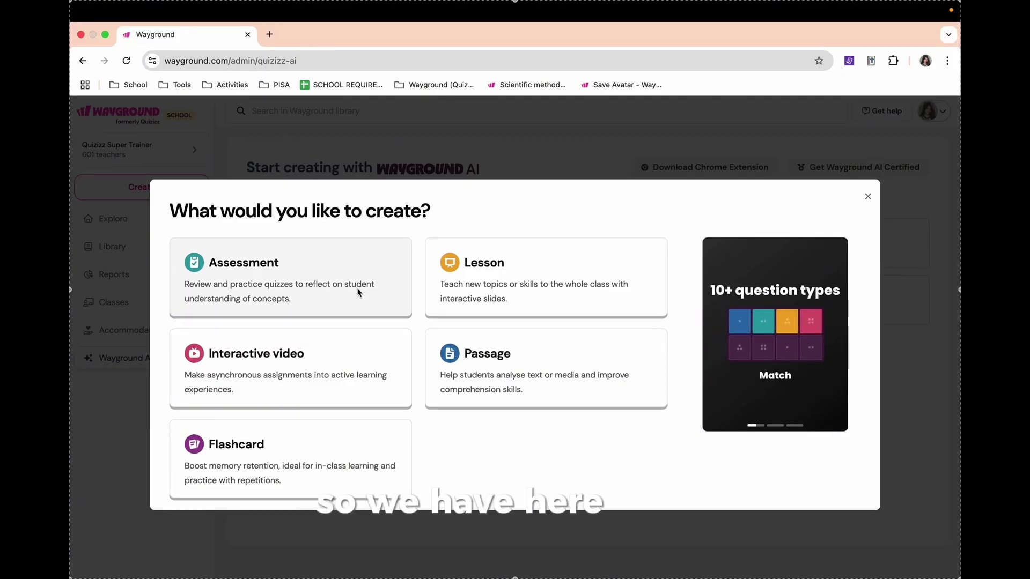
{"action": "mouse_move", "coordinate": [221, 377]}
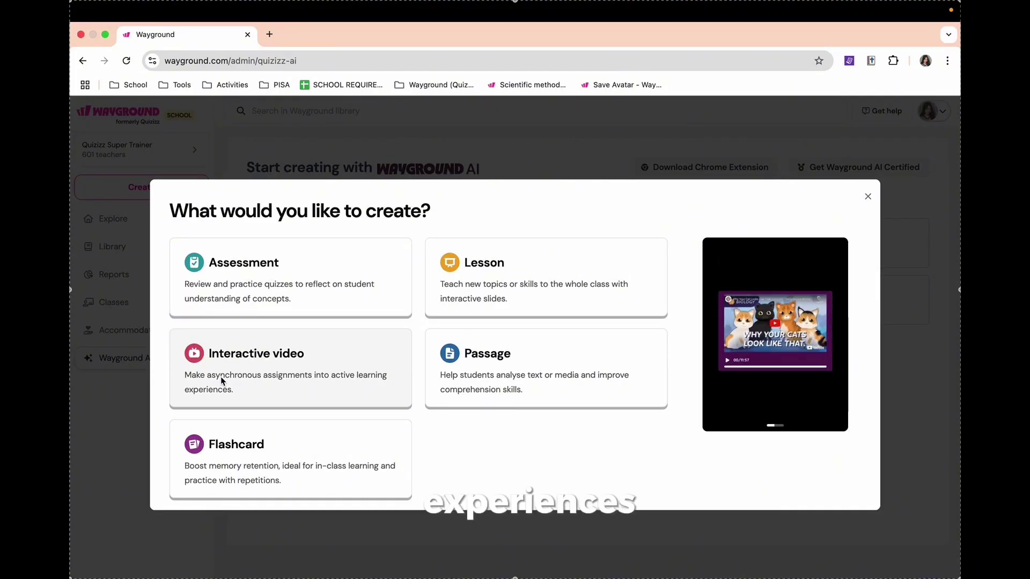
{"action": "mouse_move", "coordinate": [230, 452]}
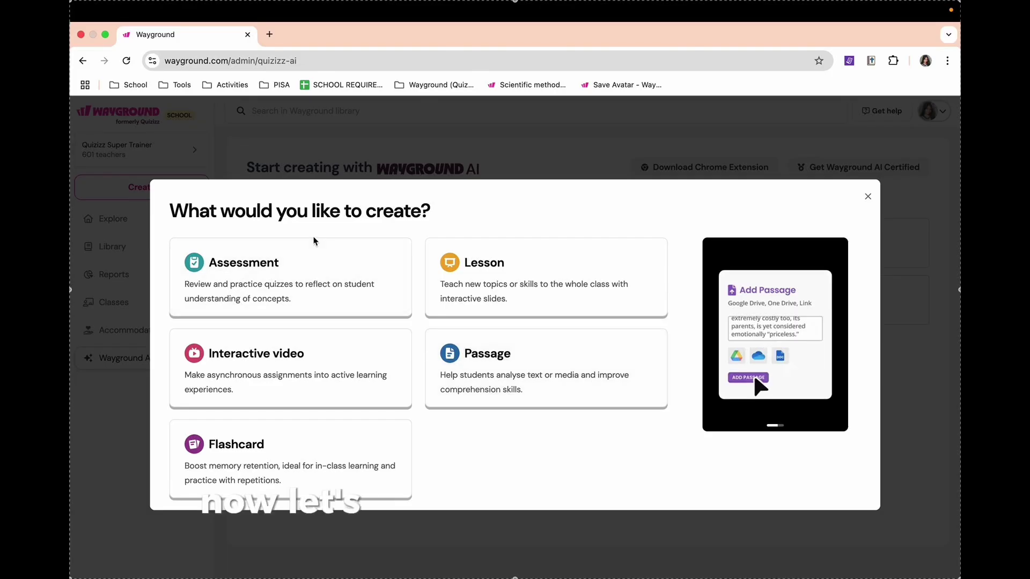
Choose Assessment to reach the import, Generate with AI, or from-scratch options.
{"action": "left_click", "coordinate": [322, 262]}
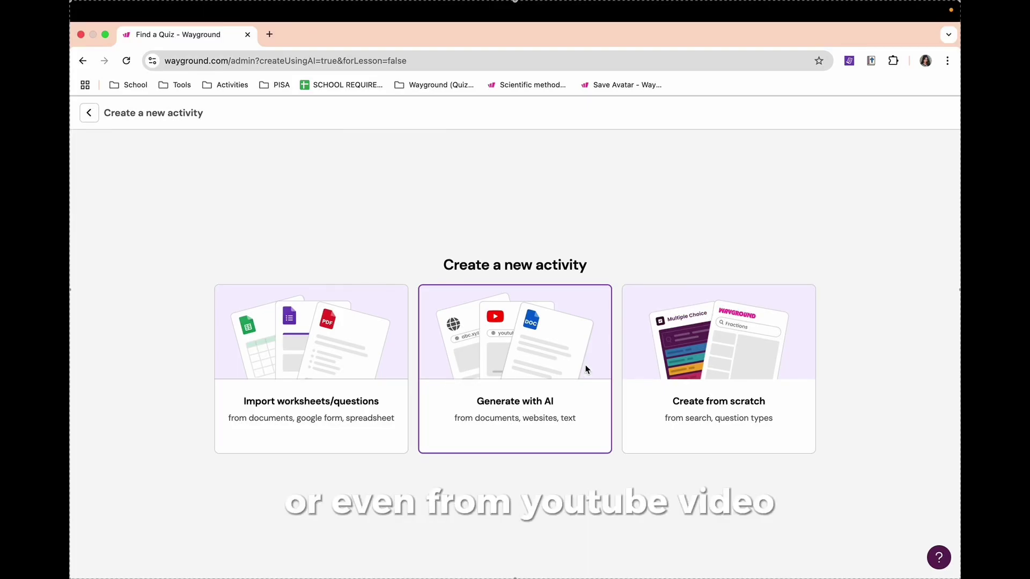
Start the quiz from scratch and browse the question types to open a Multiple Choice question.
{"action": "left_click", "coordinate": [696, 358]}
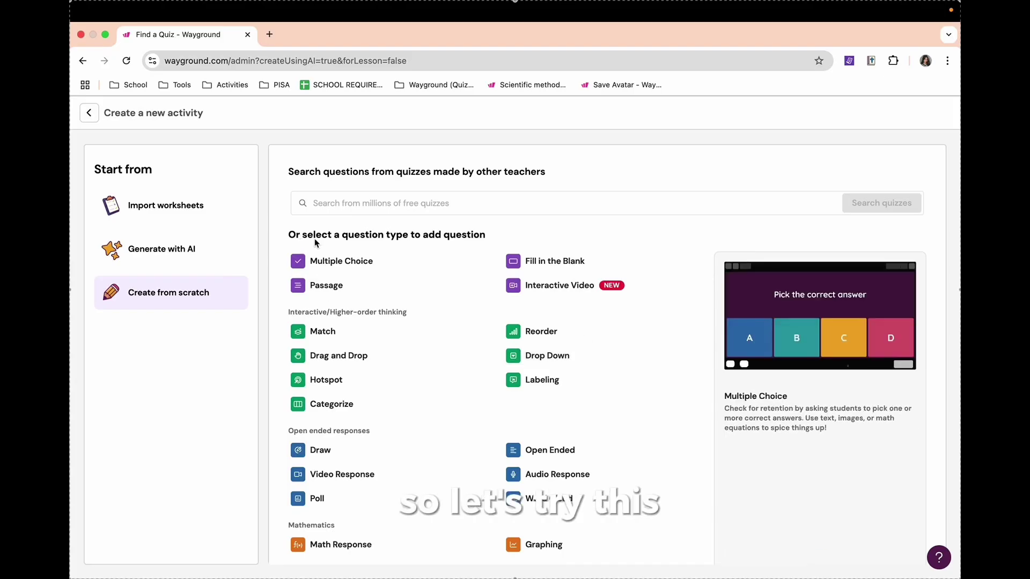
{"action": "scroll", "coordinate": [511, 213], "scroll_direction": "down", "scroll_amount": 3}
{"action": "scroll", "coordinate": [511, 212], "scroll_direction": "up", "scroll_amount": 2}
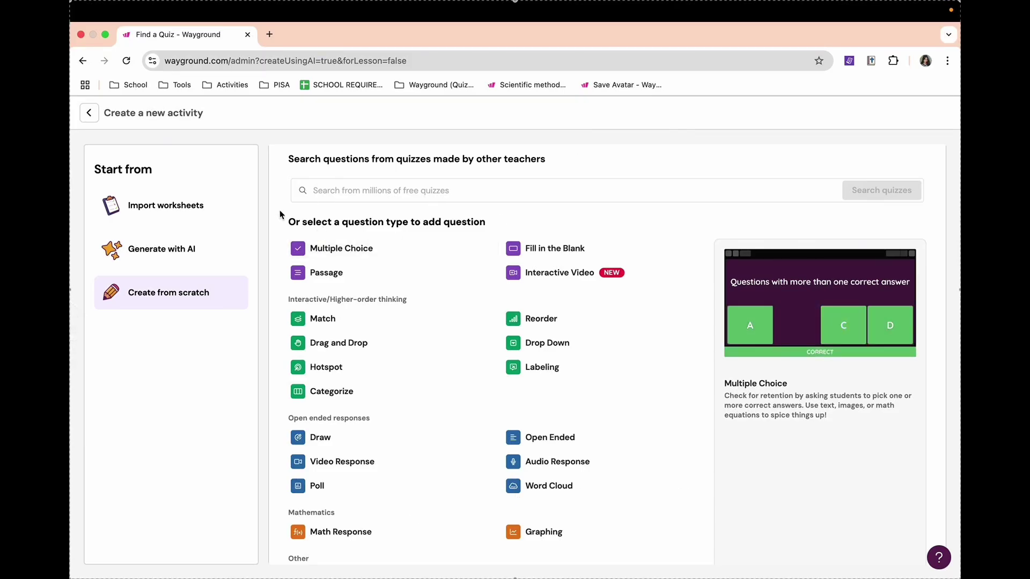
{"action": "scroll", "coordinate": [320, 209], "scroll_direction": "down", "scroll_amount": 2}
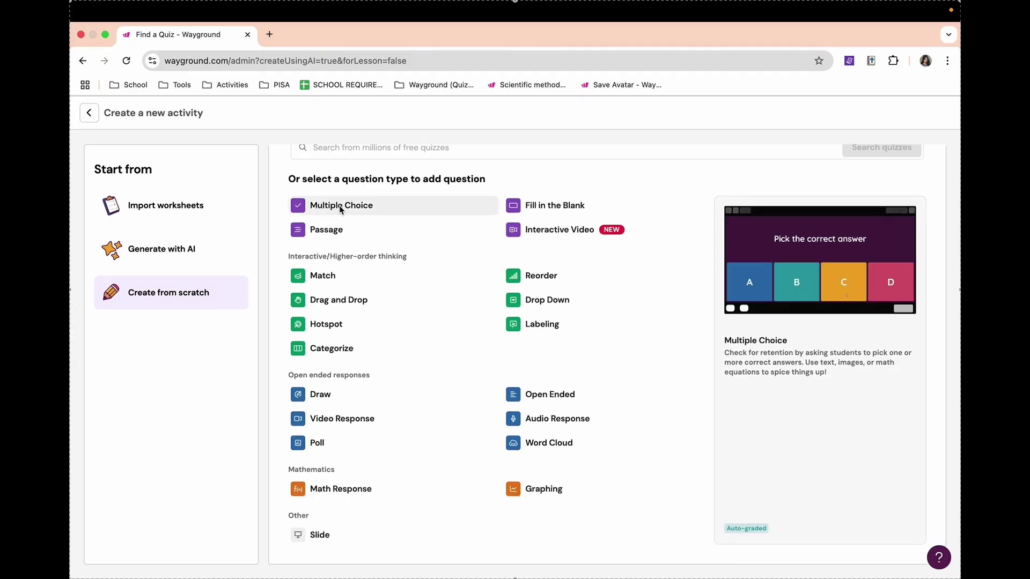
{"action": "mouse_move", "coordinate": [541, 276]}
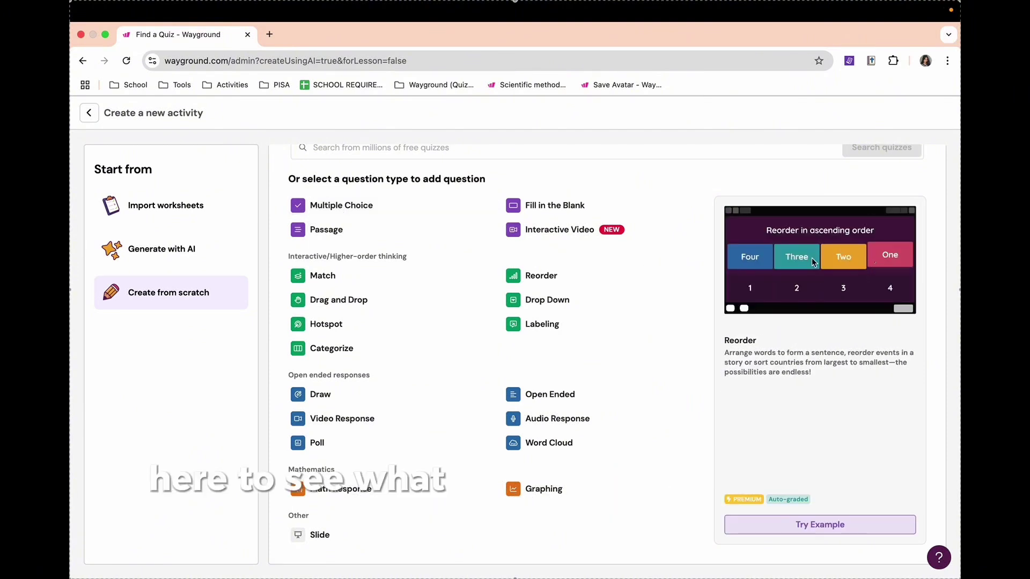
{"action": "mouse_move", "coordinate": [370, 207]}
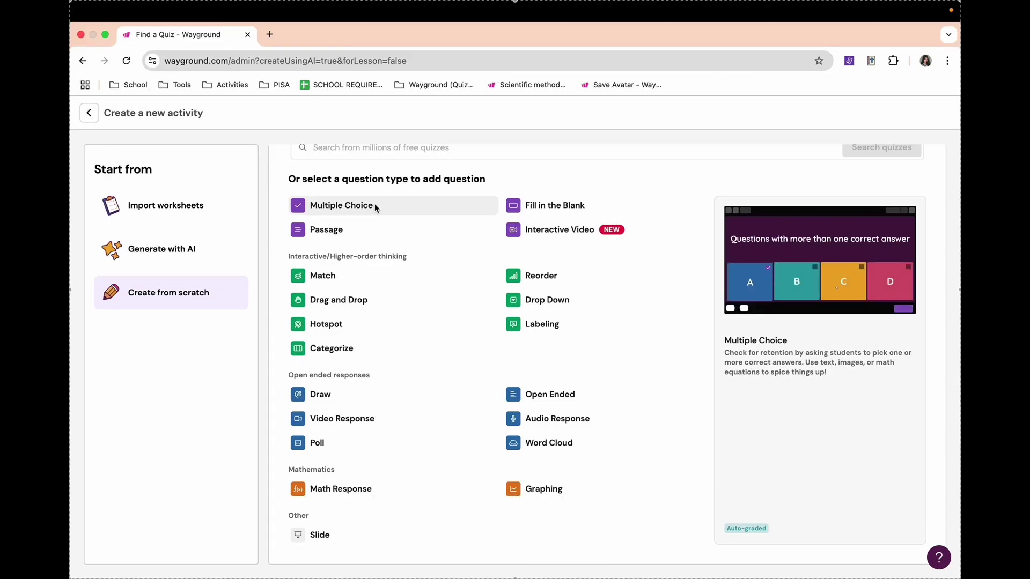
{"action": "mouse_move", "coordinate": [376, 232]}
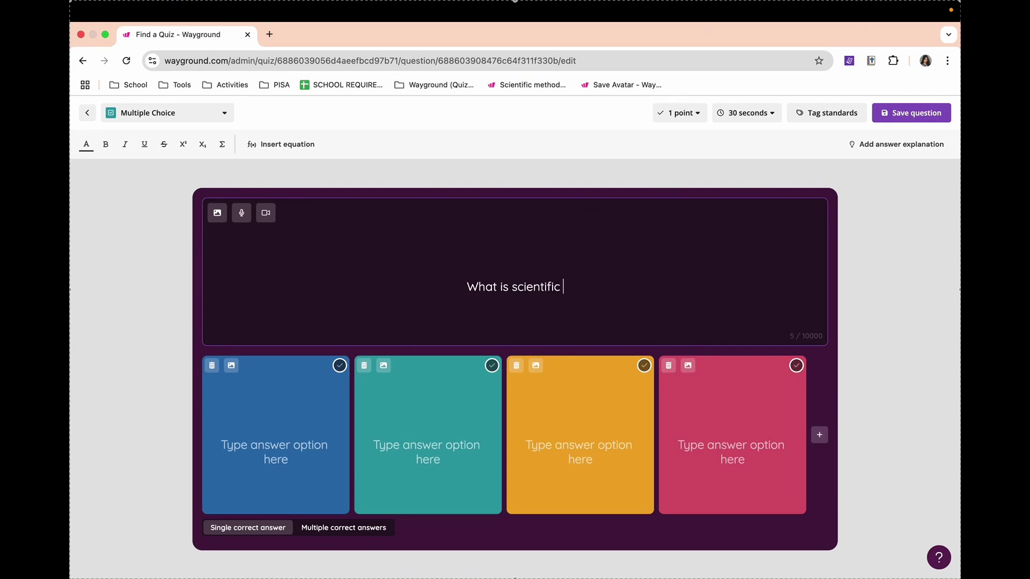
Finish the question 'What is scientific method?', AI-generate four answers, and keep 1 point and 30 seconds.
{"action": "type", "text": "od?"}
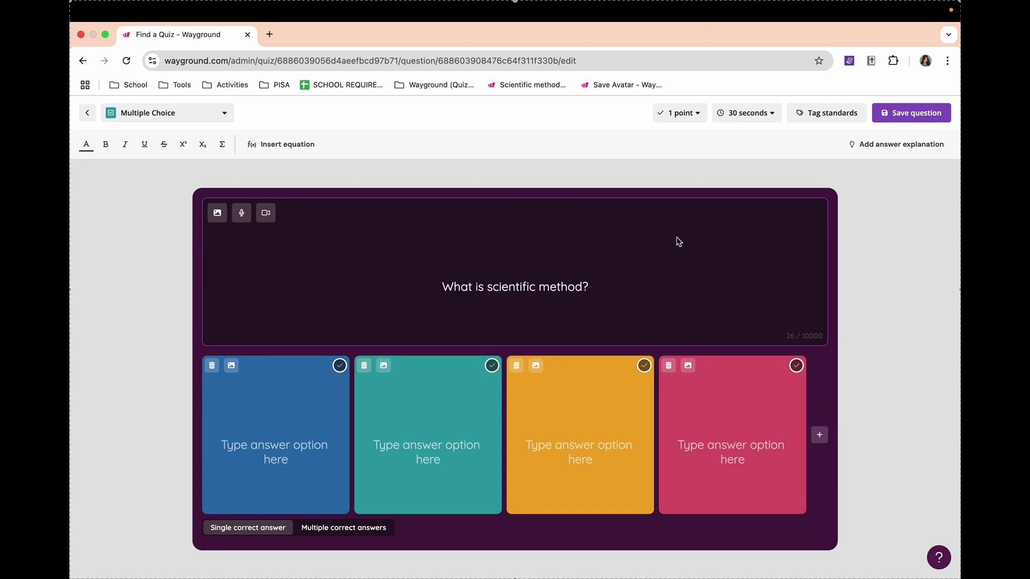
{"action": "left_click", "coordinate": [254, 464]}
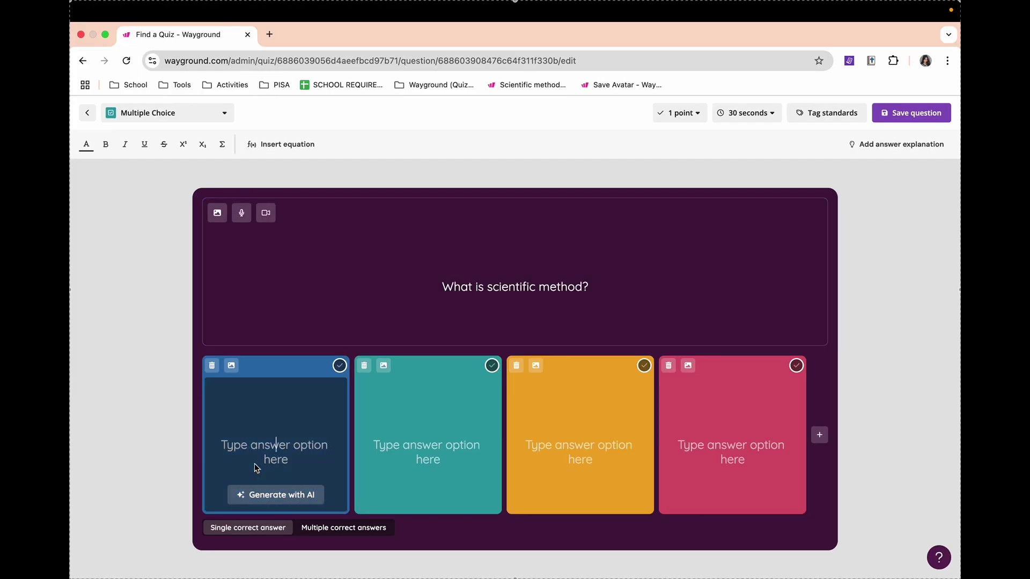
{"action": "left_click", "coordinate": [288, 500]}
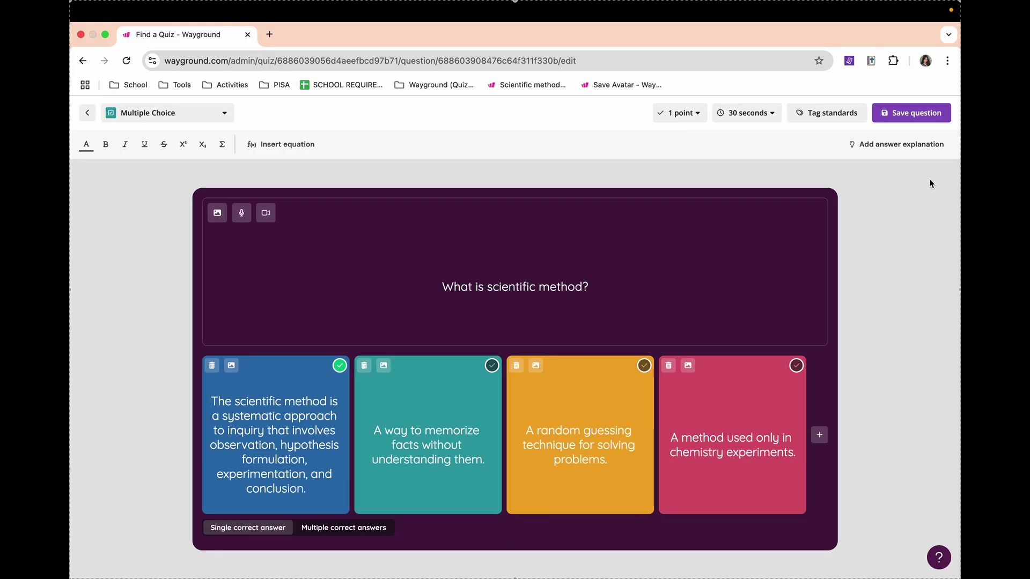
{"action": "left_click", "coordinate": [671, 119]}
{"action": "left_click", "coordinate": [676, 119]}
{"action": "left_click", "coordinate": [722, 112]}
{"action": "left_click", "coordinate": [722, 112]}
Save the question, then name the quiz 'Scientific Method' with subject Science and grade 7th Grade.
{"action": "left_click", "coordinate": [917, 113]}
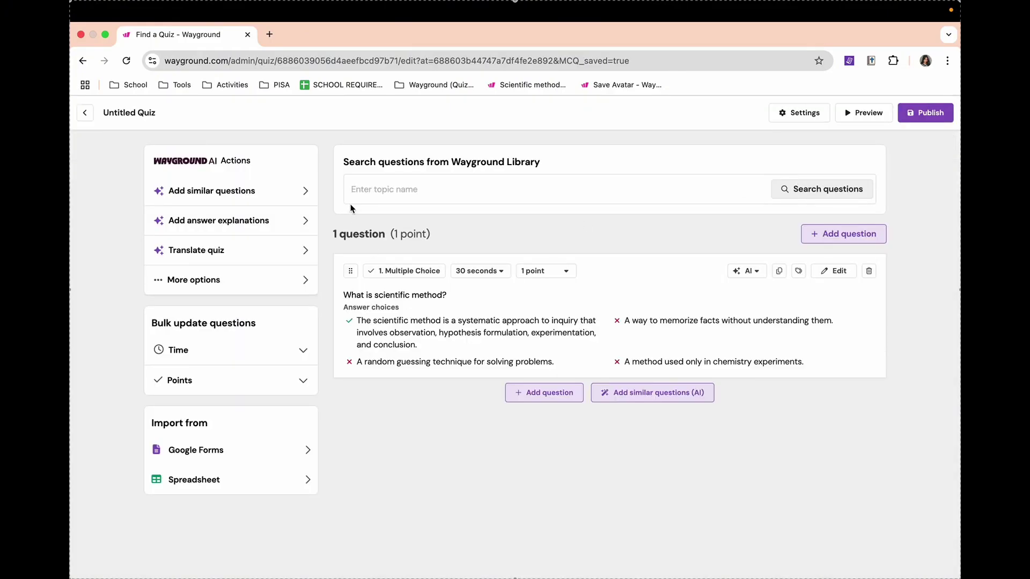
{"action": "left_click", "coordinate": [155, 116]}
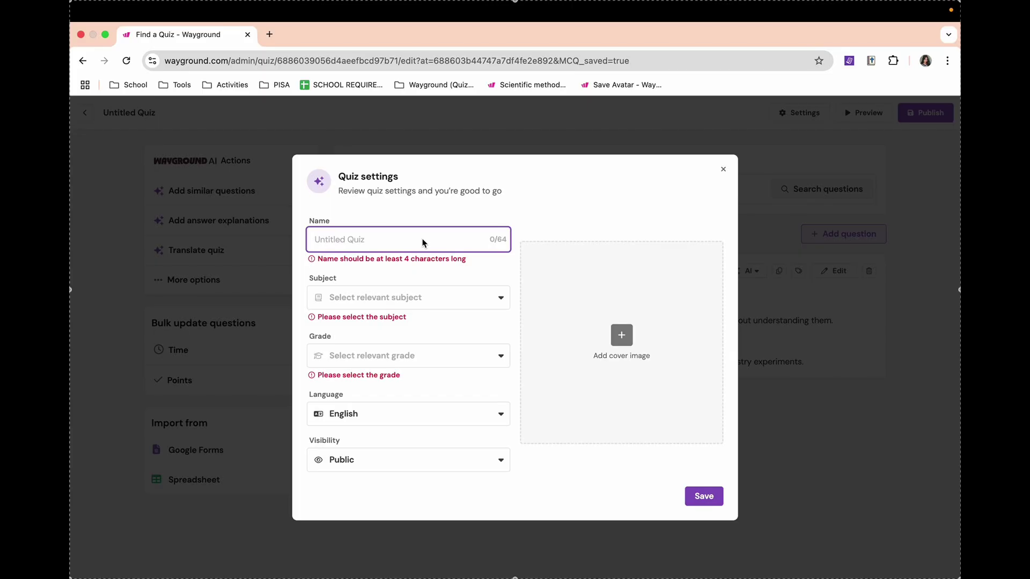
{"action": "type", "text": "Scient"}
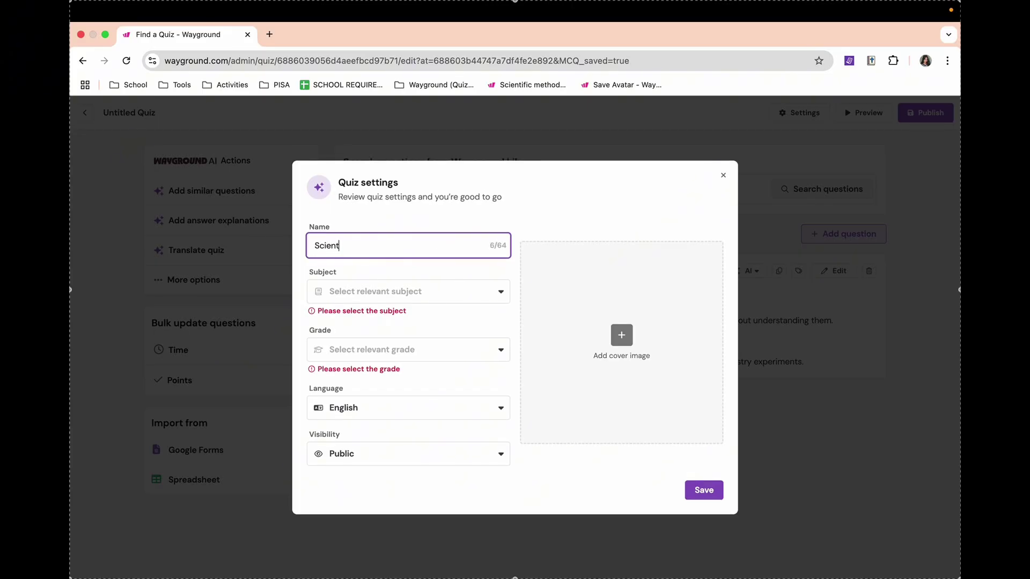
{"action": "type", "text": "ific Method"}
{"action": "left_click", "coordinate": [426, 292]}
{"action": "left_click", "coordinate": [414, 315]}
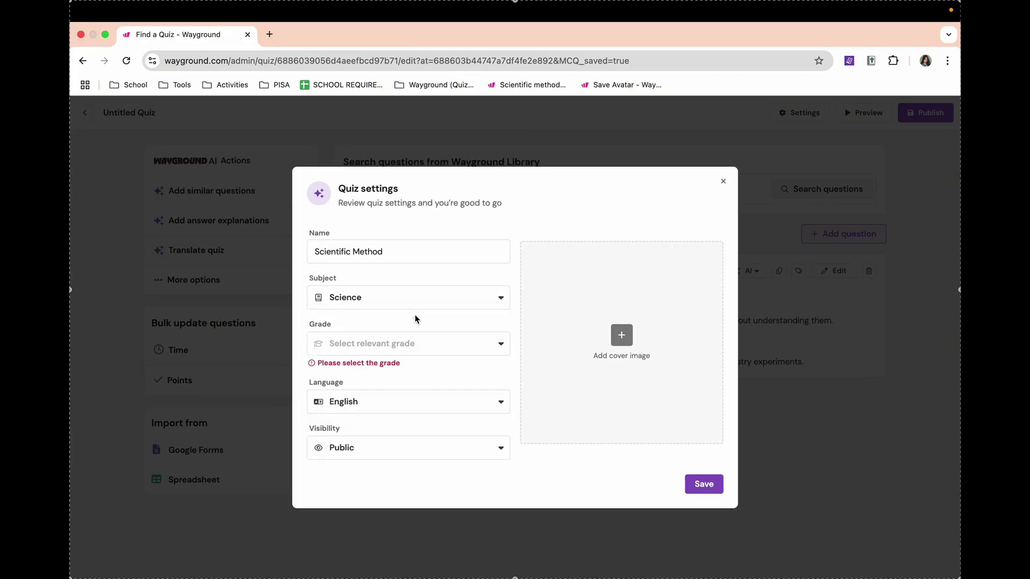
{"action": "left_click", "coordinate": [416, 343]}
{"action": "left_click", "coordinate": [441, 442]}
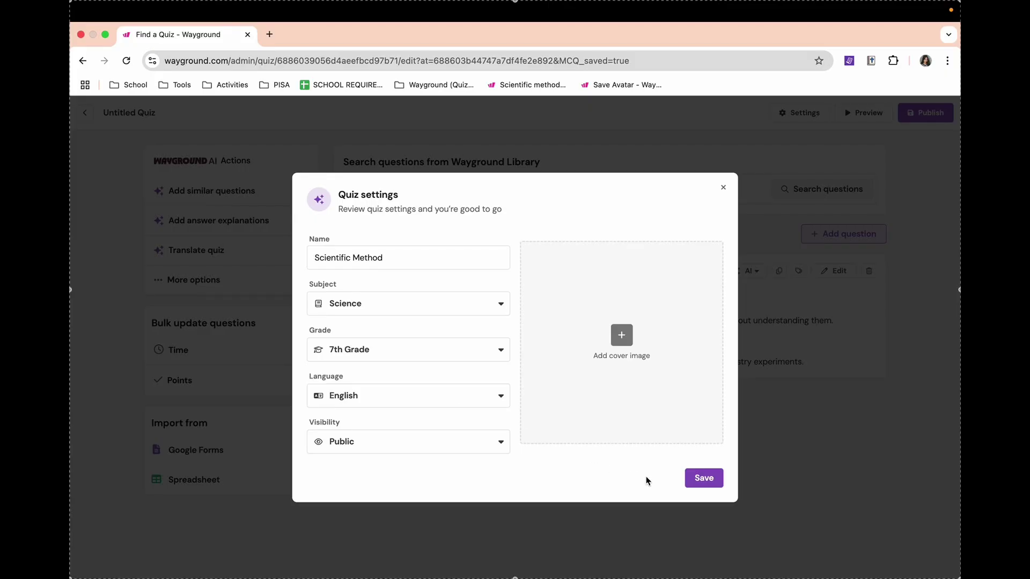
{"action": "left_click", "coordinate": [693, 479]}
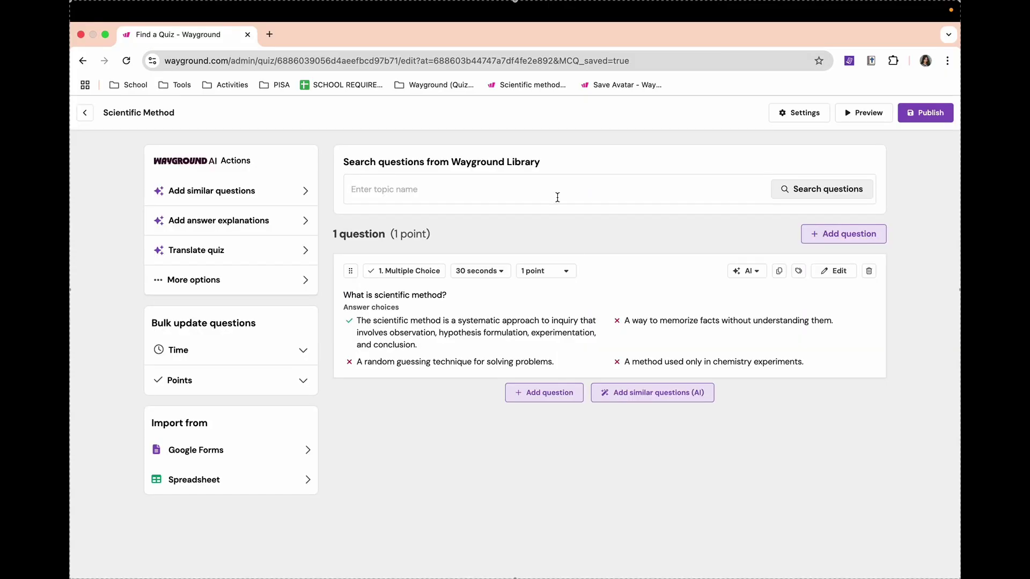
Generate three AI similar questions from the first one, review them, and save the changes.
{"action": "left_click", "coordinate": [290, 198]}
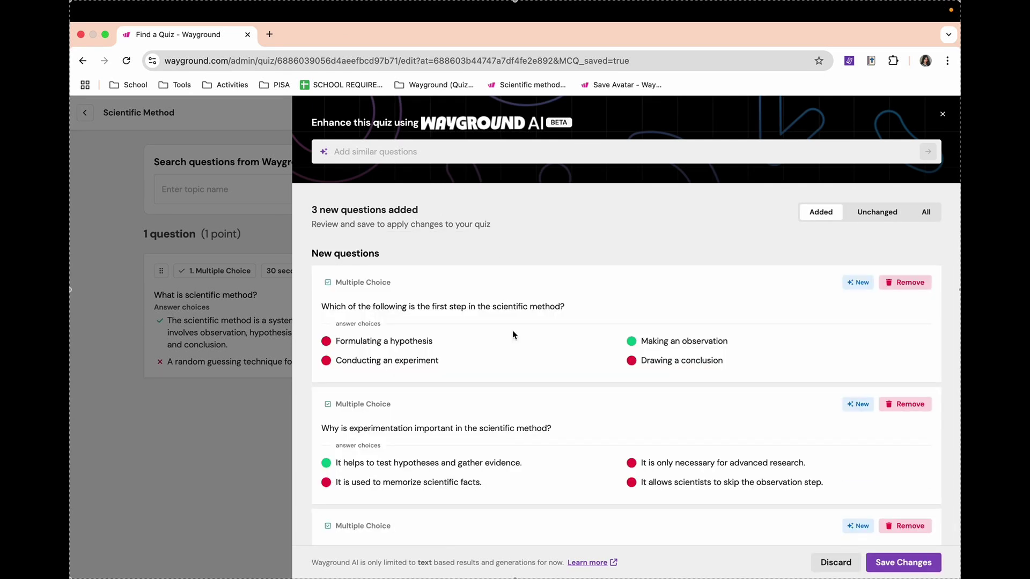
{"action": "scroll", "coordinate": [516, 354], "scroll_direction": "down", "scroll_amount": 3}
{"action": "scroll", "coordinate": [516, 353], "scroll_direction": "up", "scroll_amount": 3}
{"action": "scroll", "coordinate": [516, 353], "scroll_direction": "down", "scroll_amount": 3}
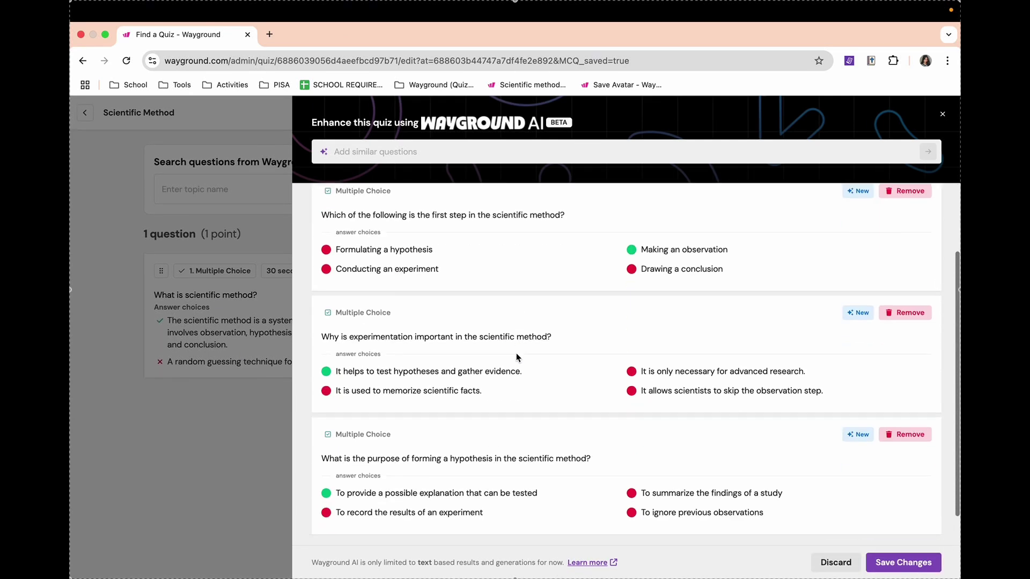
{"action": "left_click", "coordinate": [899, 558]}
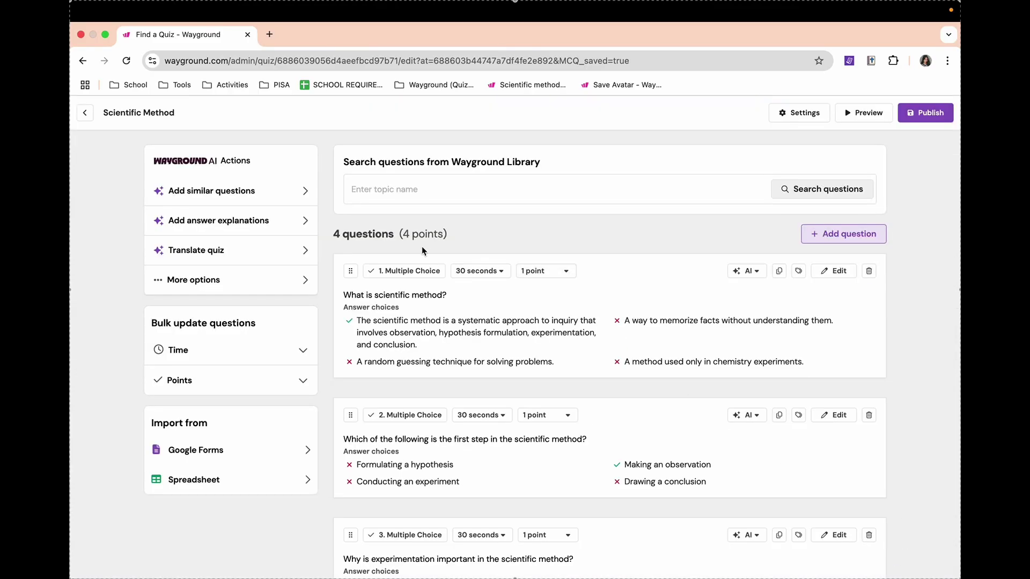
Add a Reorder question with the prompt 'Steps of Scientific Method'.
{"action": "left_click", "coordinate": [808, 232]}
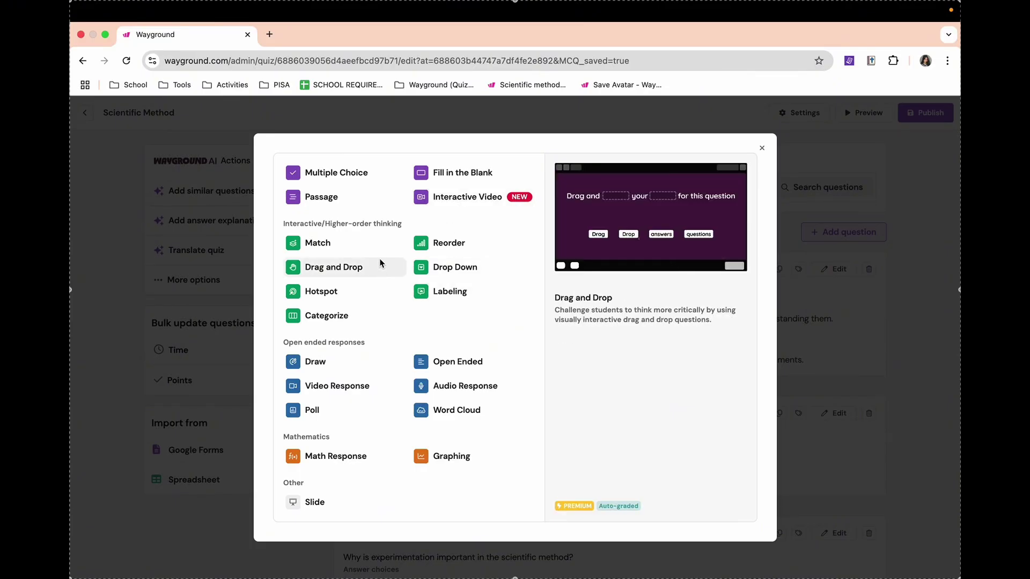
{"action": "left_click", "coordinate": [449, 243]}
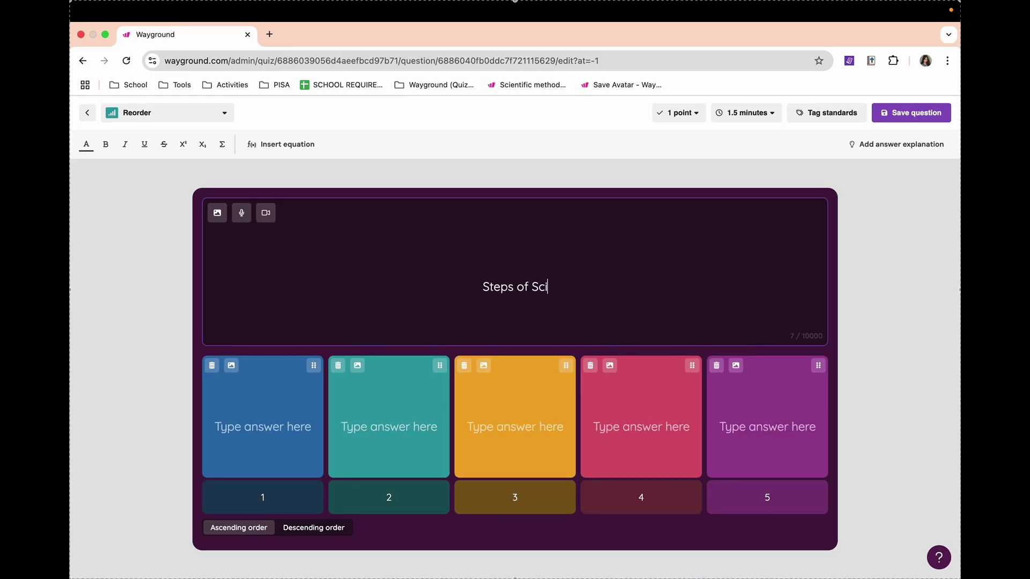
{"action": "type", "text": "Method"}
Enter Observation/Question, Hypothesis, Experimentation, Conclusion, Communicate Results in order and save the question.
{"action": "left_click", "coordinate": [270, 429]}
{"action": "type", "text": "Obse"}
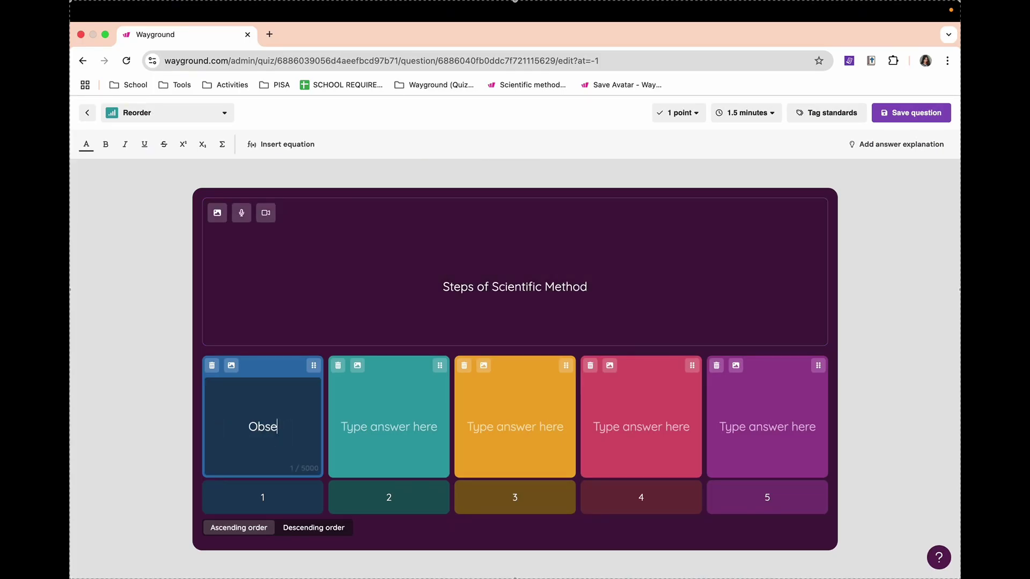
{"action": "type", "text": "rvation/Question"}
{"action": "left_click", "coordinate": [389, 427]}
{"action": "type", "text": "Hypothesis"}
{"action": "left_click", "coordinate": [515, 427]}
{"action": "type", "text": "Experimentation"}
{"action": "left_click", "coordinate": [641, 427]}
{"action": "type", "text": "Co"}
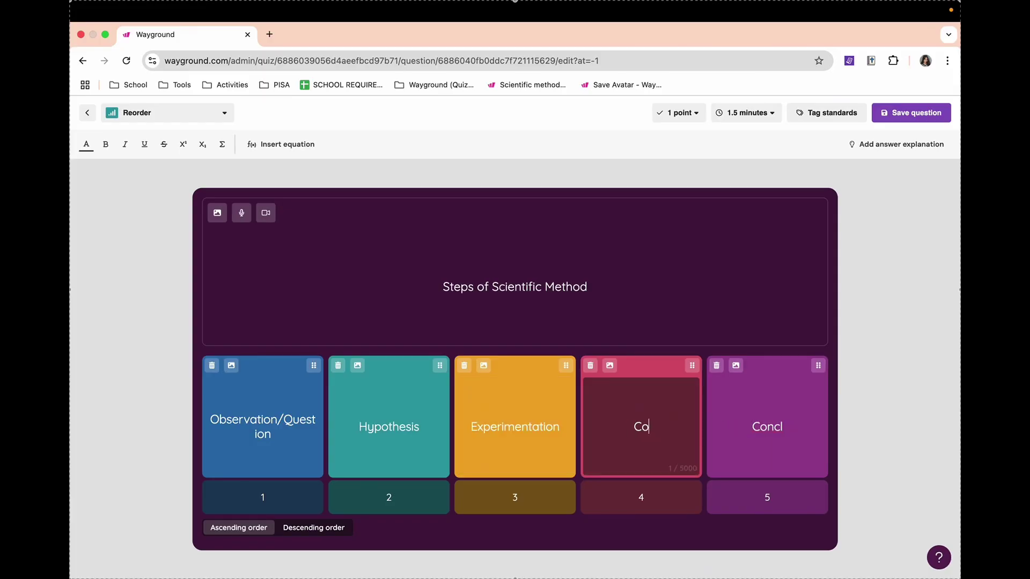
{"action": "type", "text": "nclusion"}
{"action": "left_click", "coordinate": [799, 433]}
{"action": "type", "text": "Communicate Results"}
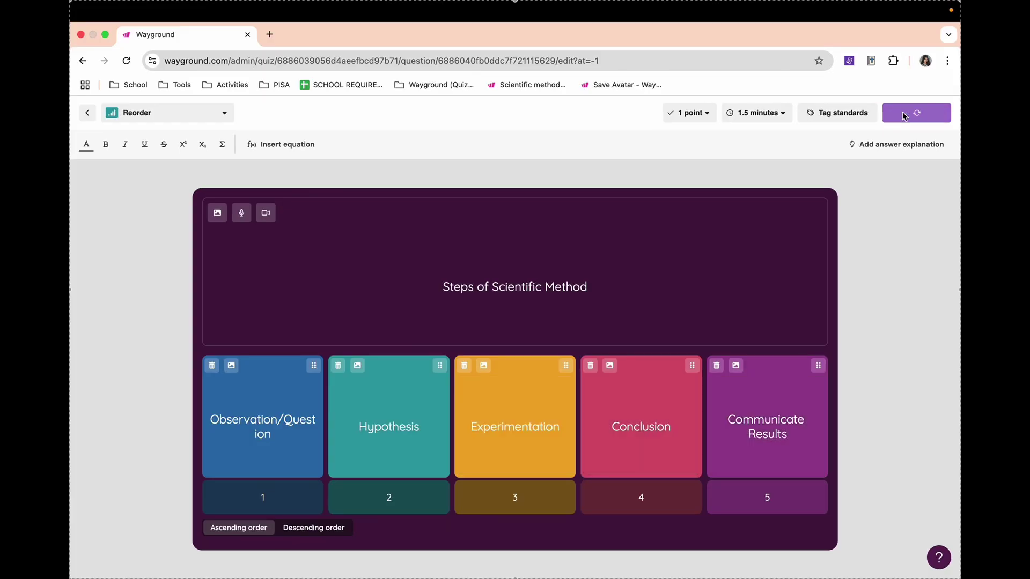
{"action": "left_click", "coordinate": [902, 111]}
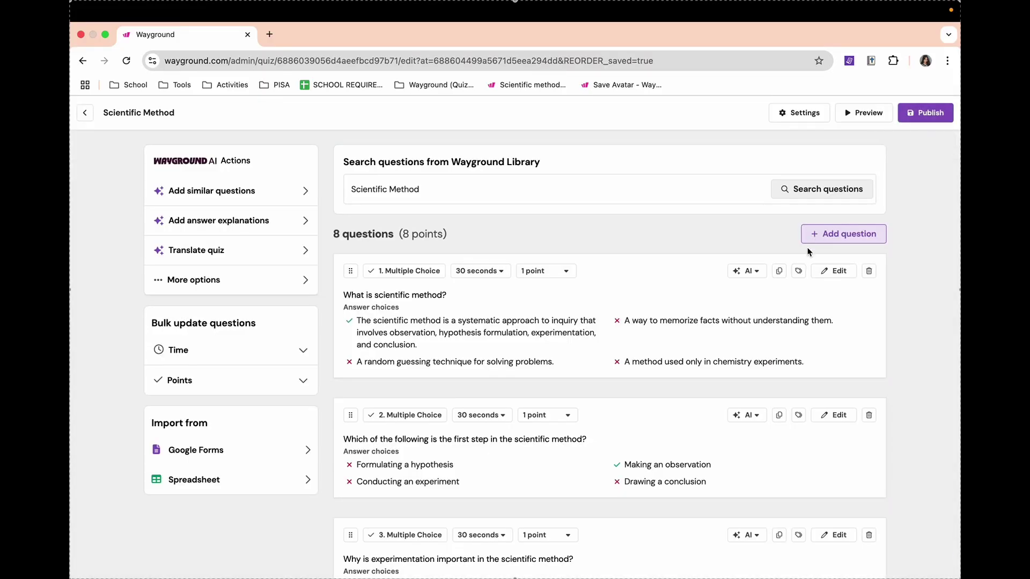
Publish the 8-question Scientific Method quiz.
{"action": "scroll", "coordinate": [809, 252], "scroll_direction": "down", "scroll_amount": 15}
{"action": "scroll", "coordinate": [809, 251], "scroll_direction": "up", "scroll_amount": 15}
{"action": "left_click", "coordinate": [913, 114]}
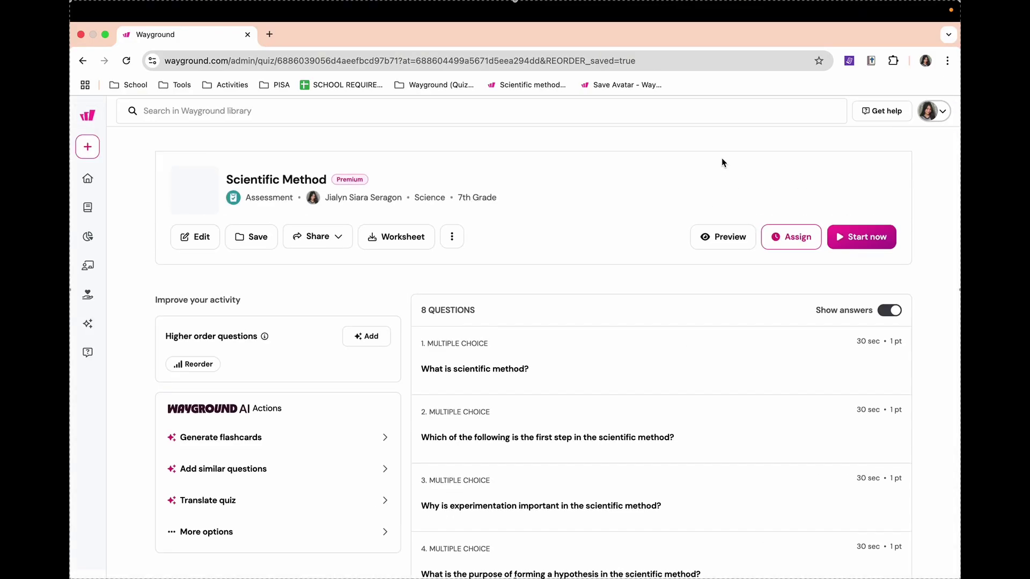
Review the published quiz page and start a live session of it.
{"action": "scroll", "coordinate": [517, 319], "scroll_direction": "down", "scroll_amount": 2}
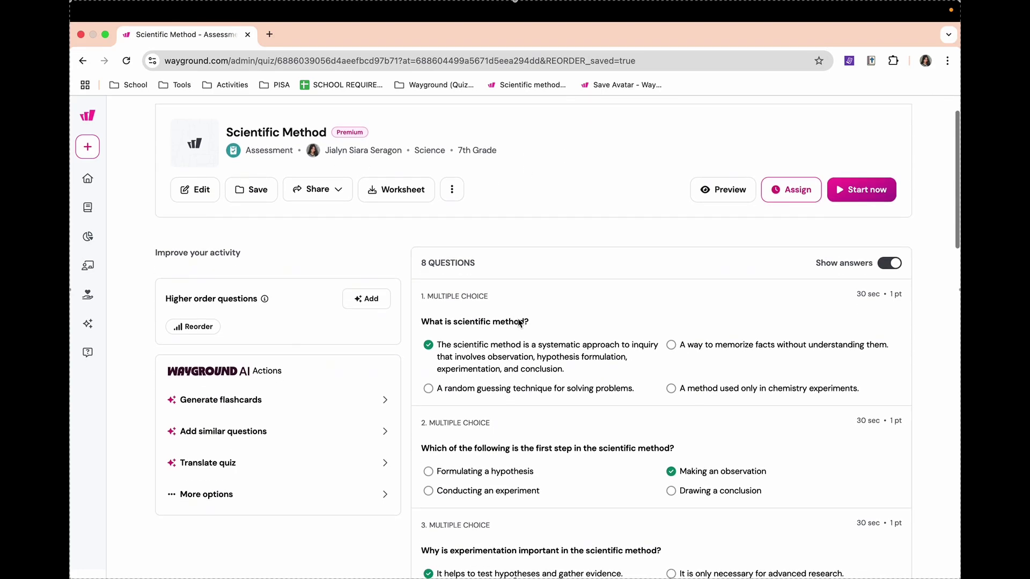
{"action": "scroll", "coordinate": [518, 322], "scroll_direction": "down", "scroll_amount": 15}
{"action": "scroll", "coordinate": [518, 327], "scroll_direction": "up", "scroll_amount": 6}
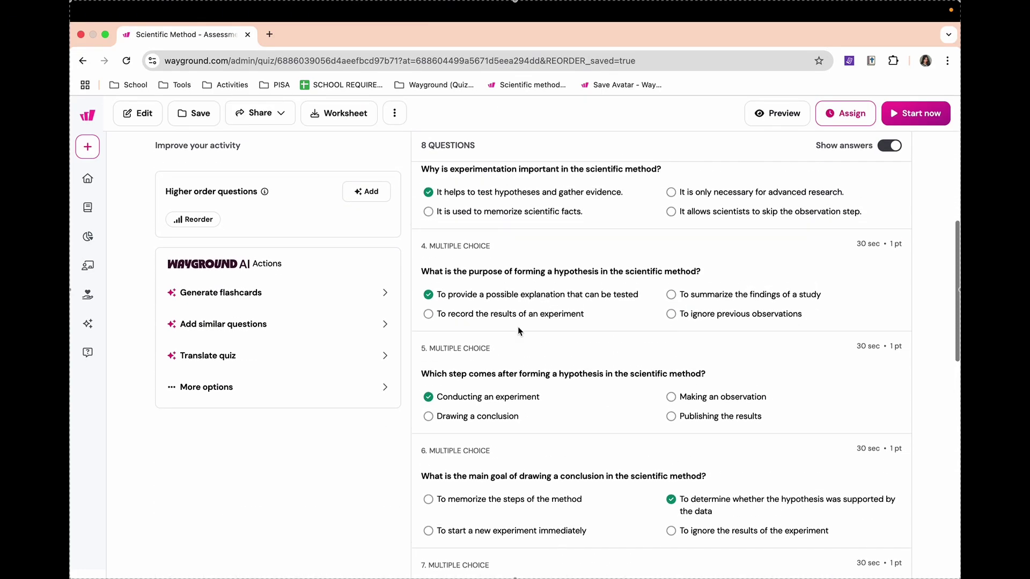
{"action": "scroll", "coordinate": [518, 330], "scroll_direction": "up", "scroll_amount": 8}
{"action": "scroll", "coordinate": [644, 290], "scroll_direction": "down", "scroll_amount": 3}
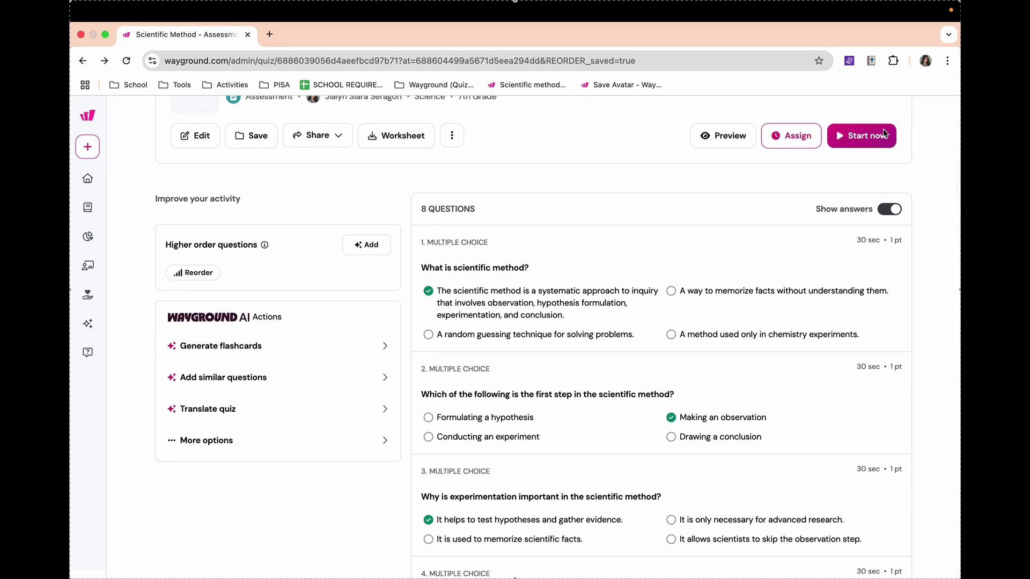
{"action": "left_click", "coordinate": [883, 134]}
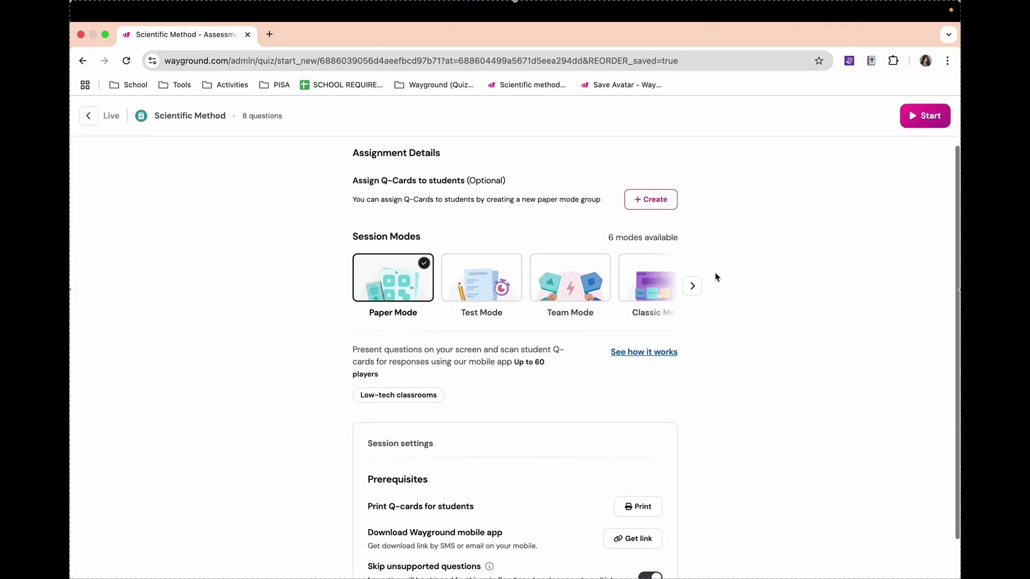
Preview the Test, Team, Classic, Mastery Peak and Teacher Paced session modes.
{"action": "left_click", "coordinate": [468, 298]}
{"action": "left_click", "coordinate": [573, 414]}
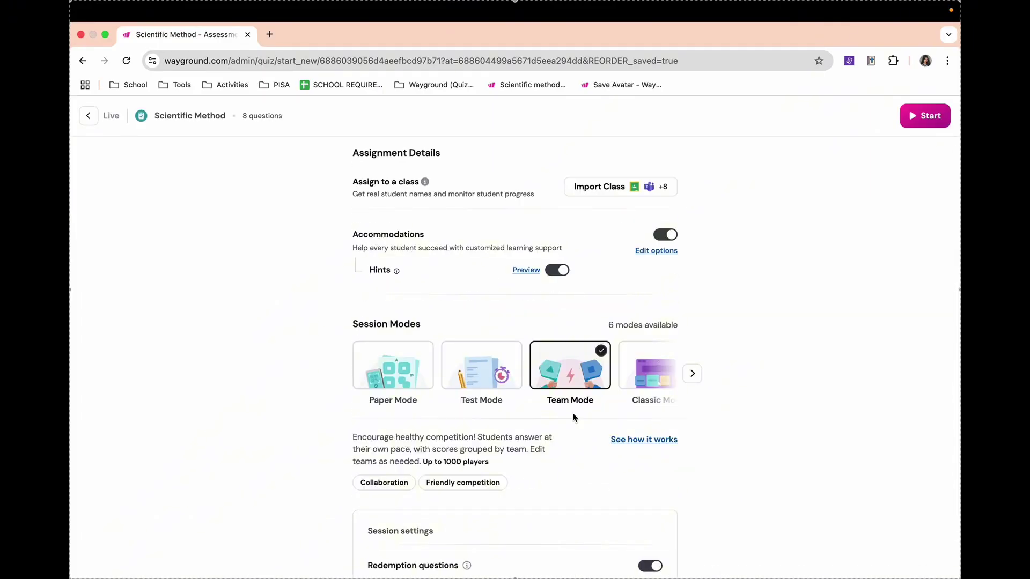
{"action": "scroll", "coordinate": [573, 417], "scroll_direction": "down", "scroll_amount": 1}
{"action": "left_click", "coordinate": [639, 336]}
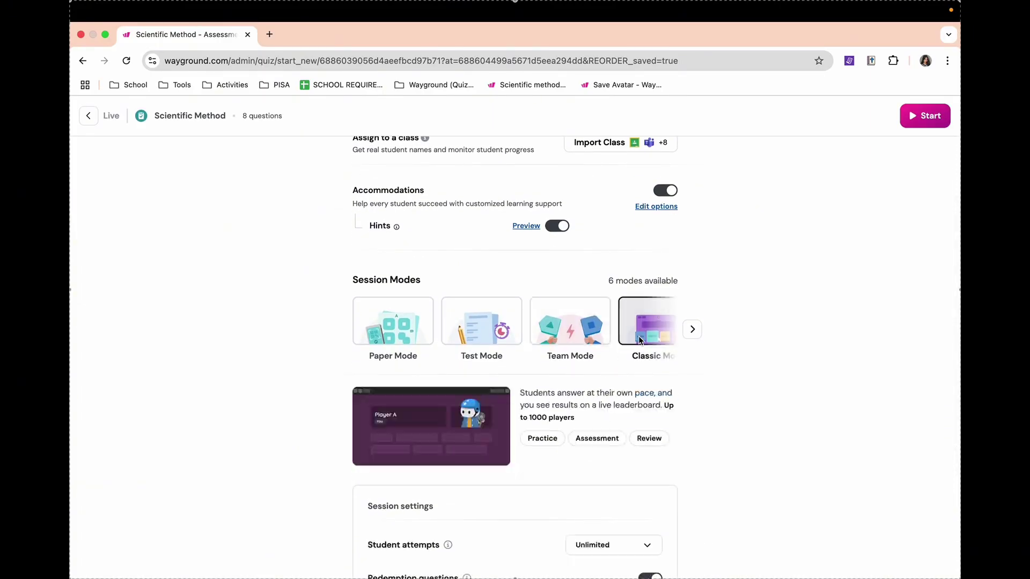
{"action": "left_click", "coordinate": [692, 330]}
{"action": "left_click", "coordinate": [522, 344]}
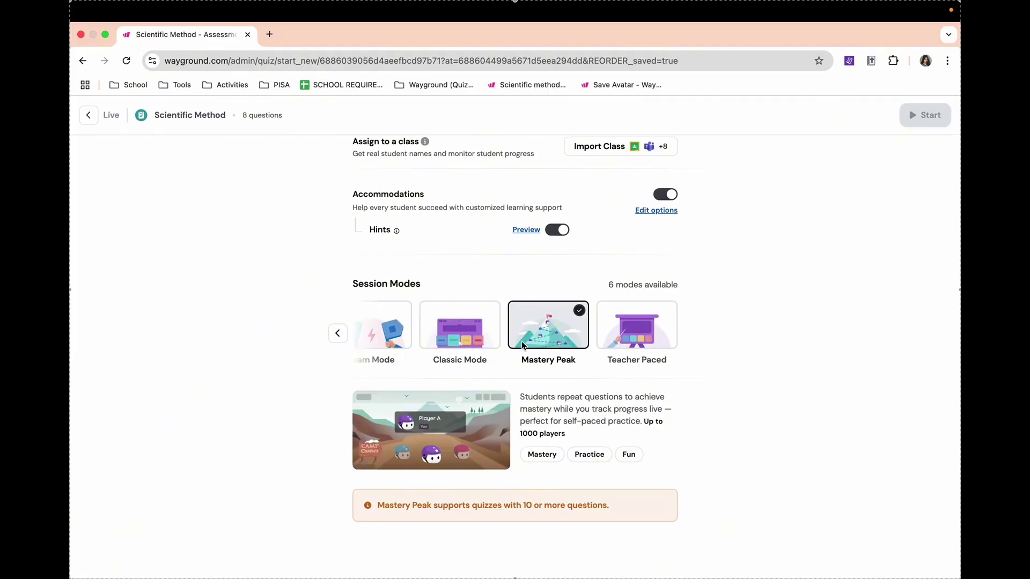
{"action": "left_click", "coordinate": [633, 342]}
{"action": "scroll", "coordinate": [700, 342], "scroll_direction": "down", "scroll_amount": 2}
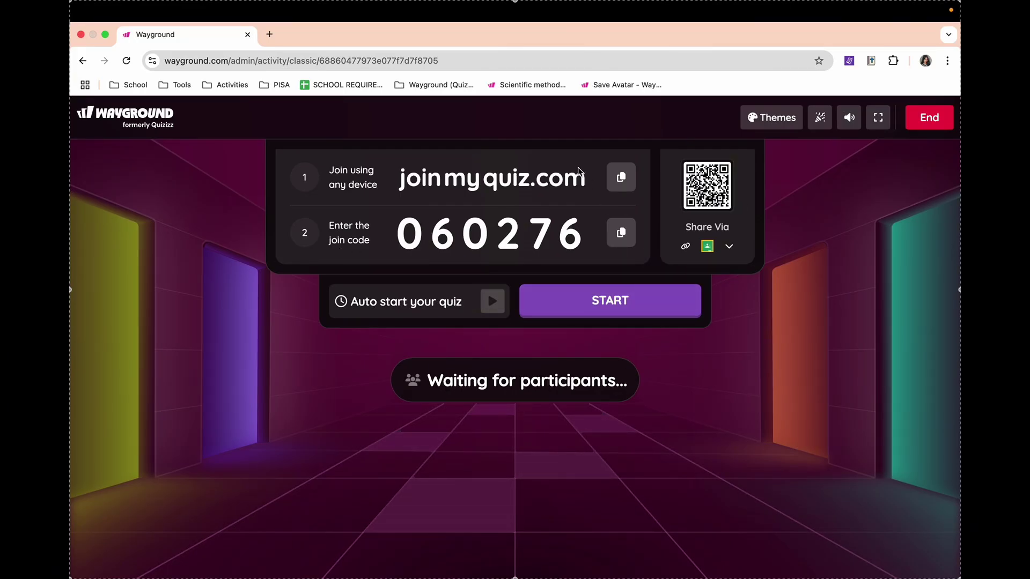
Enlarge and close the join QR code, then start the quiz once a student joins.
{"action": "left_click", "coordinate": [711, 181]}
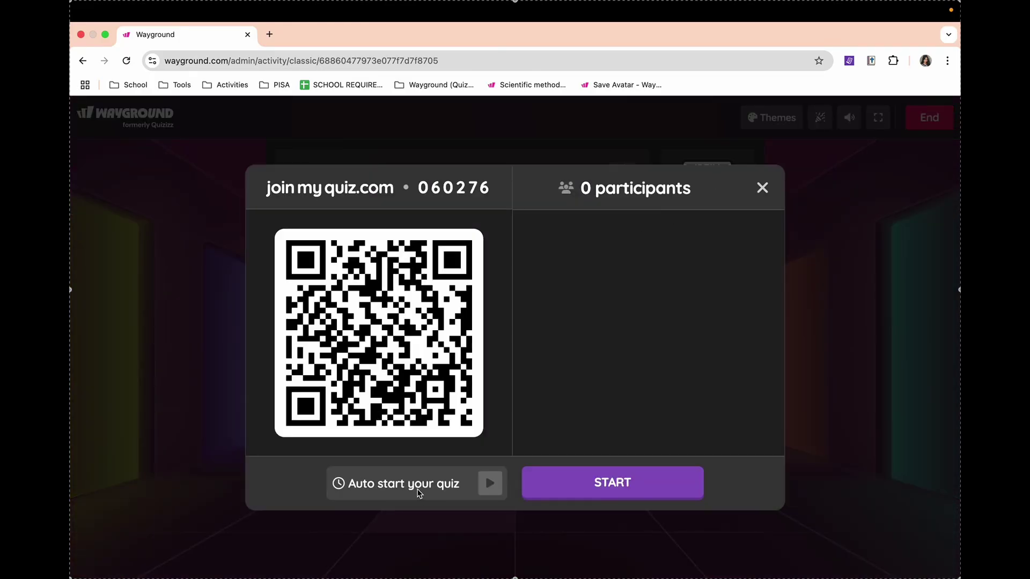
{"action": "left_click", "coordinate": [593, 482]}
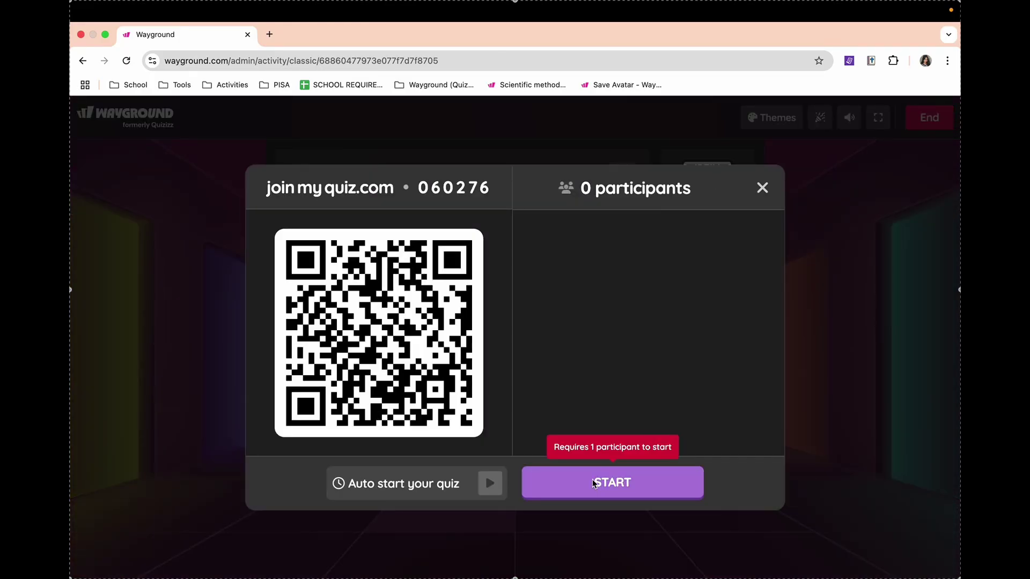
{"action": "left_click", "coordinate": [762, 188]}
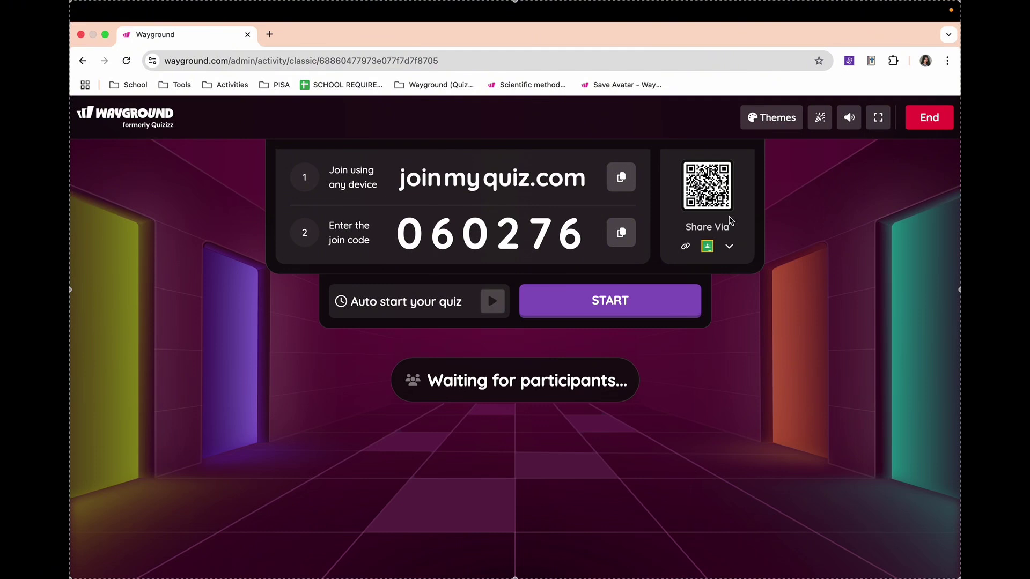
{"action": "left_click", "coordinate": [668, 301]}
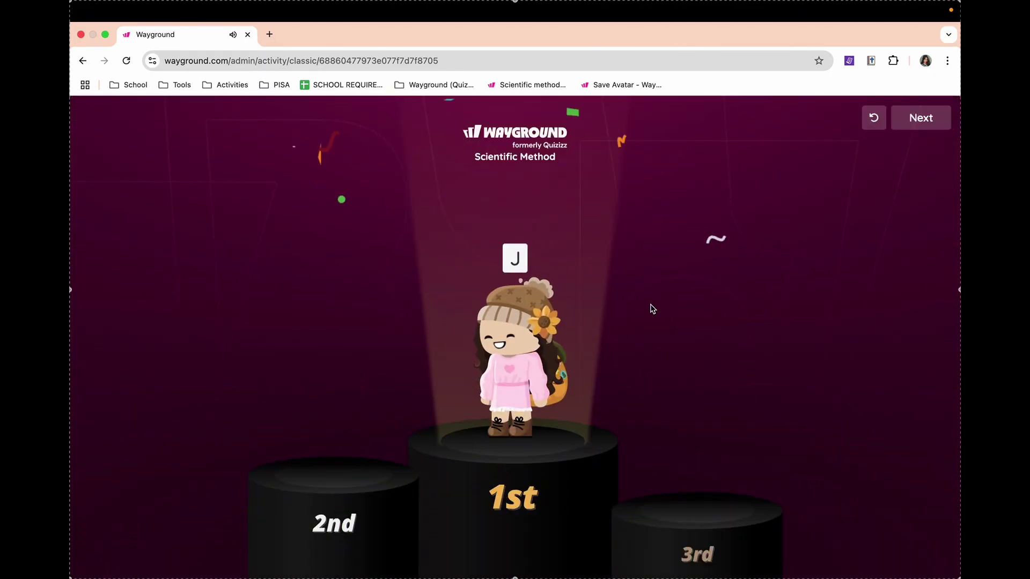
Move from the podium to the results, then open and cancel the email-all-parents dialog.
{"action": "left_click", "coordinate": [920, 119]}
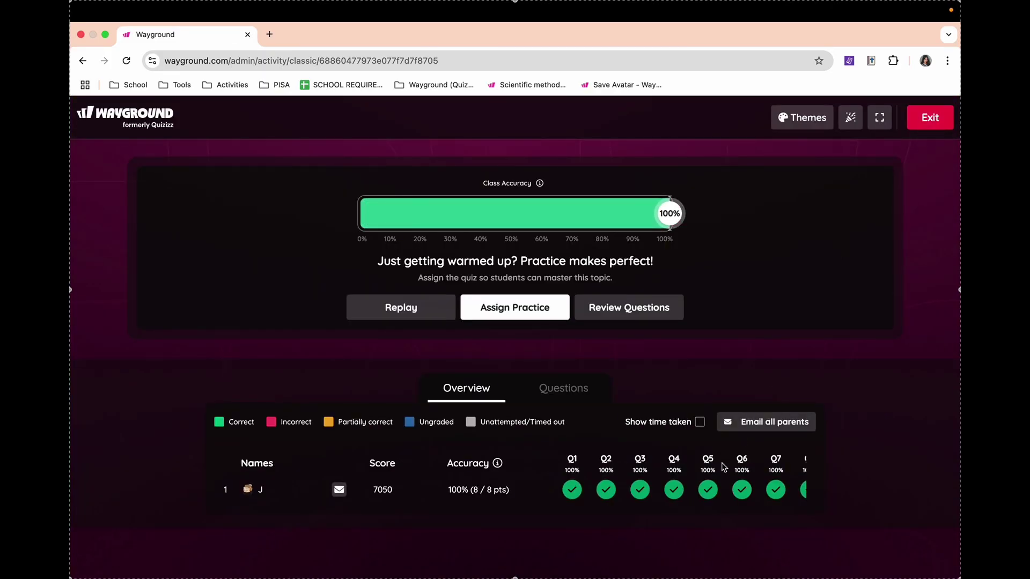
{"action": "scroll", "coordinate": [728, 483], "scroll_direction": "right", "scroll_amount": 1}
{"action": "left_click", "coordinate": [789, 427]}
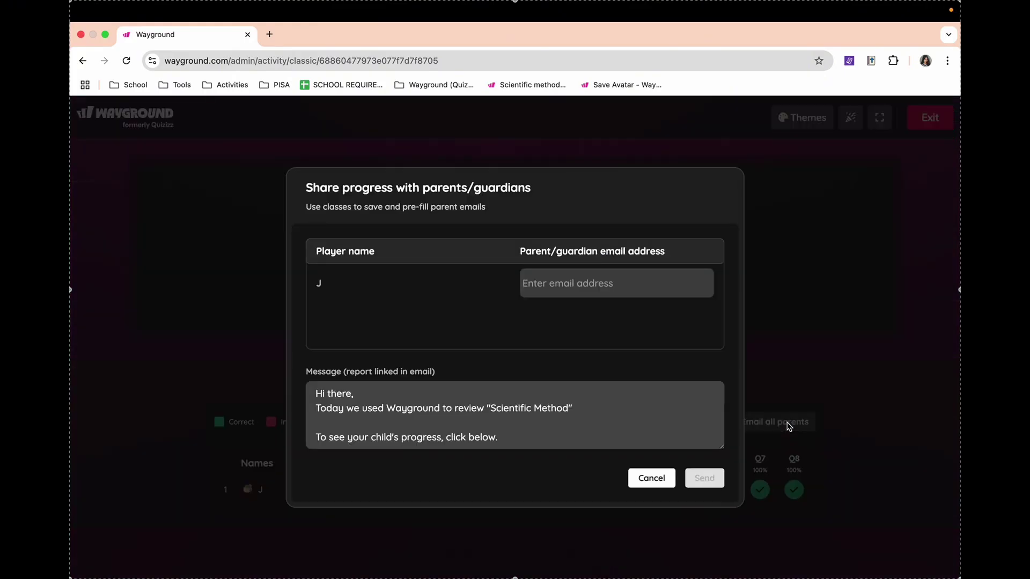
{"action": "left_click", "coordinate": [539, 294]}
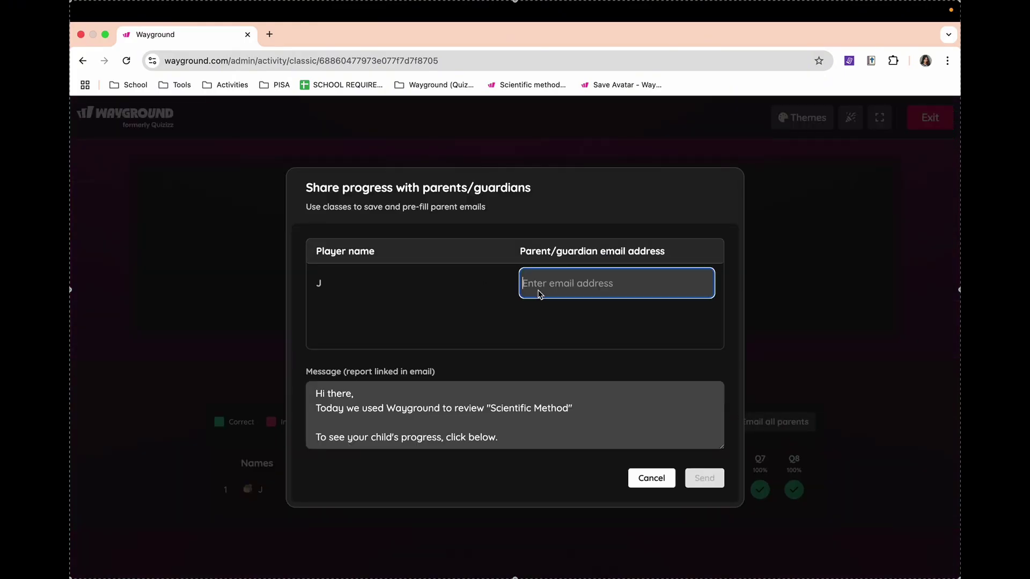
{"action": "left_click", "coordinate": [644, 485]}
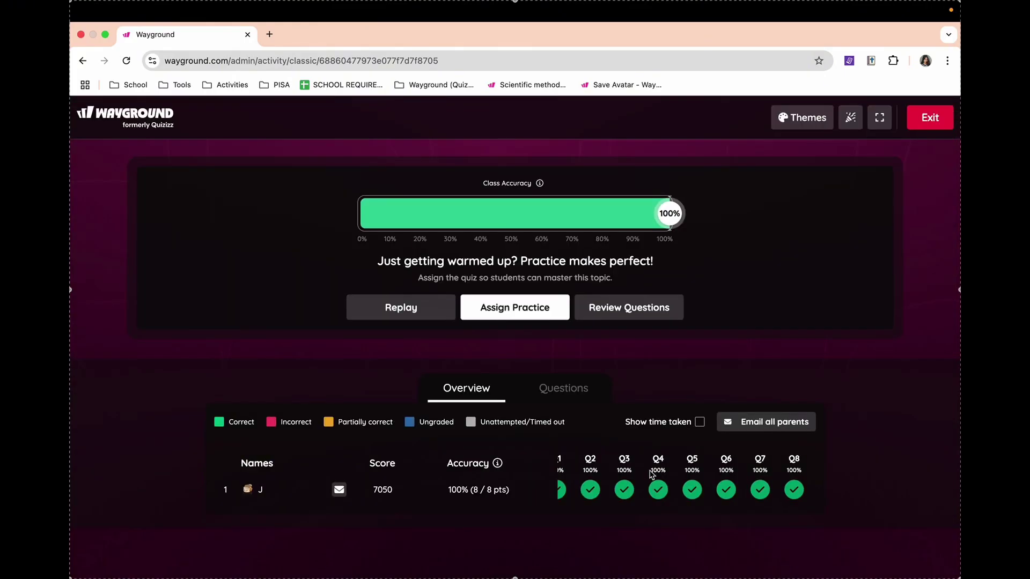
Exit to the session report, briefly open the new-activity page, and return to Explore.
{"action": "left_click", "coordinate": [946, 115]}
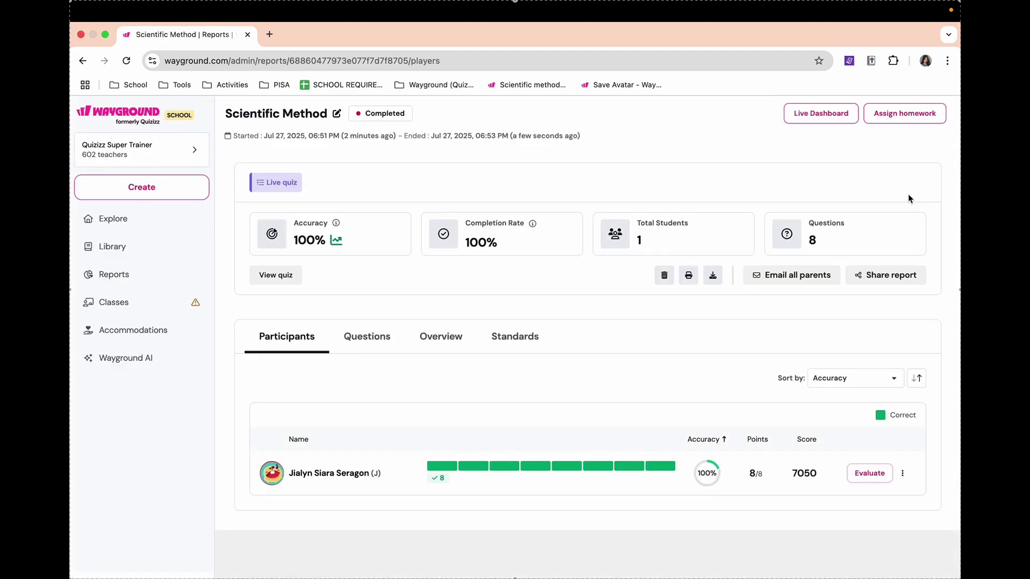
{"action": "left_click", "coordinate": [142, 187]}
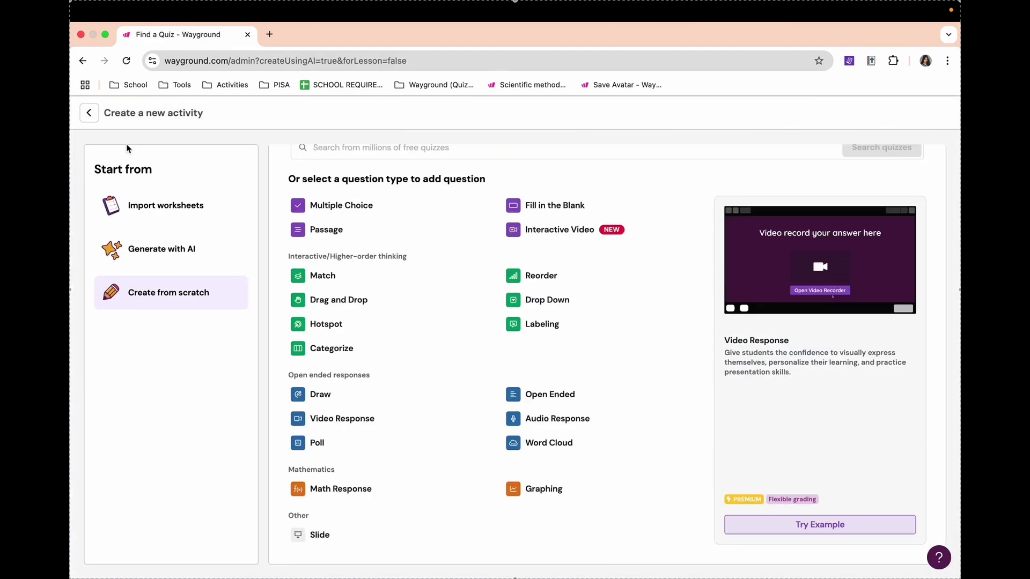
{"action": "left_click", "coordinate": [95, 114]}
{"action": "left_click", "coordinate": [85, 113]}
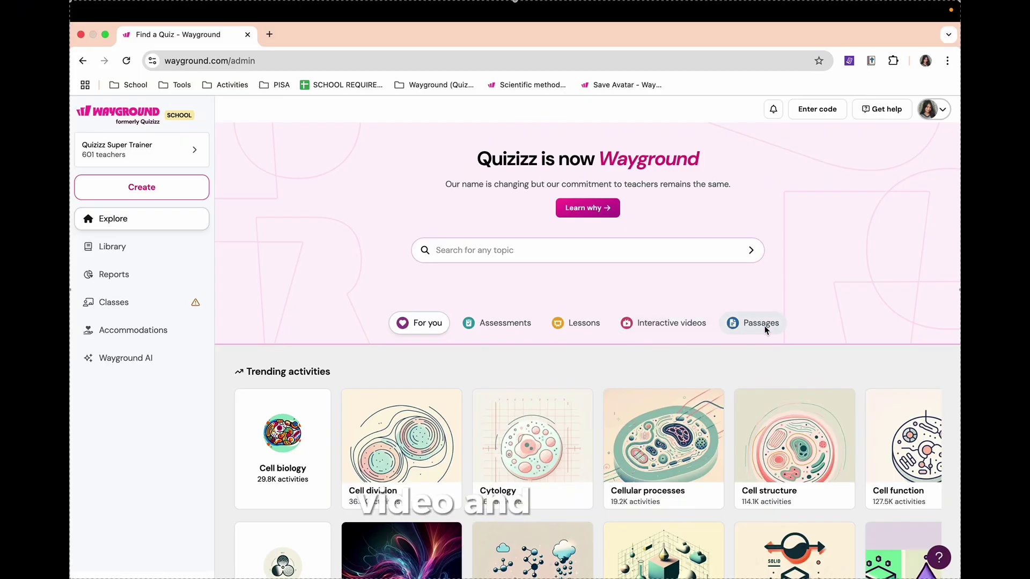
Browse the Explore page's assessments collection, then its lessons collection.
{"action": "left_click", "coordinate": [504, 326]}
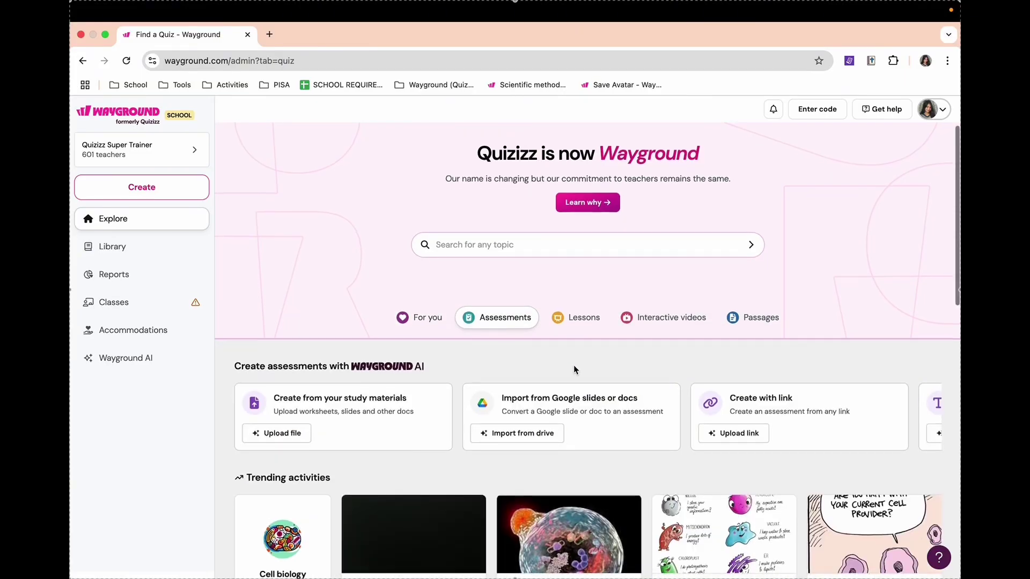
{"action": "scroll", "coordinate": [574, 366], "scroll_direction": "down", "scroll_amount": 3}
{"action": "scroll", "coordinate": [575, 352], "scroll_direction": "down", "scroll_amount": 2}
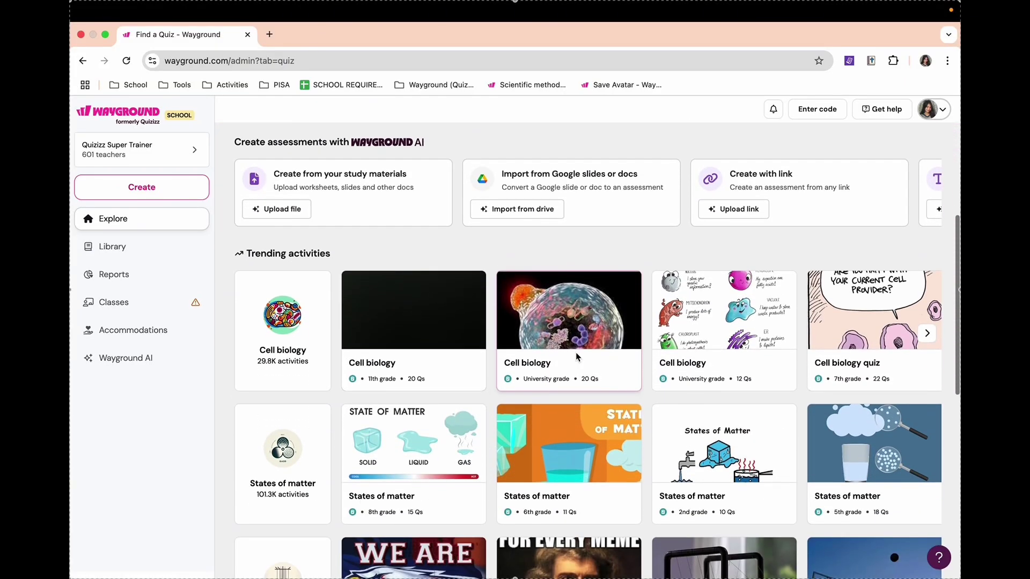
{"action": "scroll", "coordinate": [575, 352], "scroll_direction": "up", "scroll_amount": 2}
{"action": "left_click", "coordinate": [571, 171]}
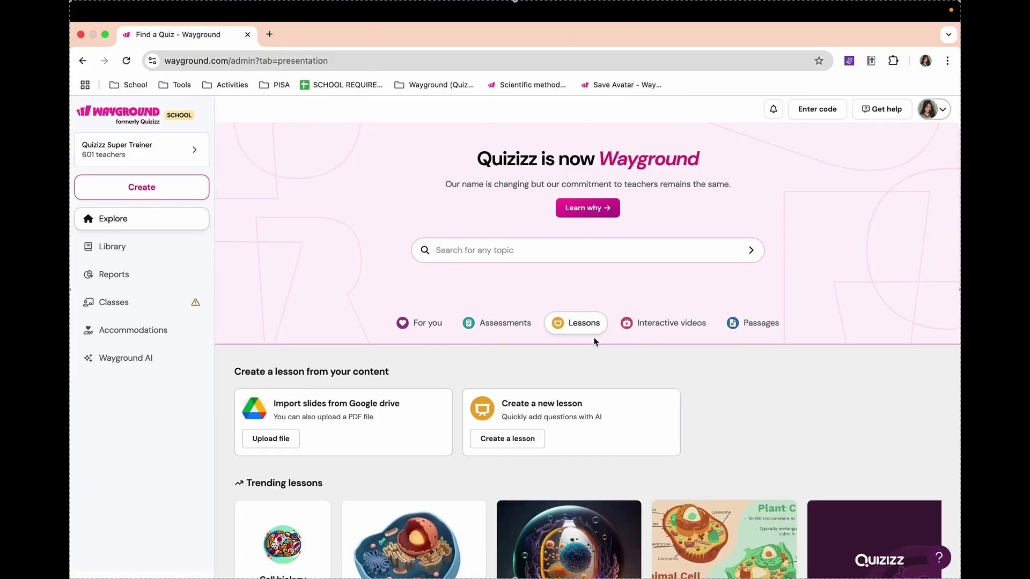
{"action": "scroll", "coordinate": [593, 339], "scroll_direction": "down", "scroll_amount": 6}
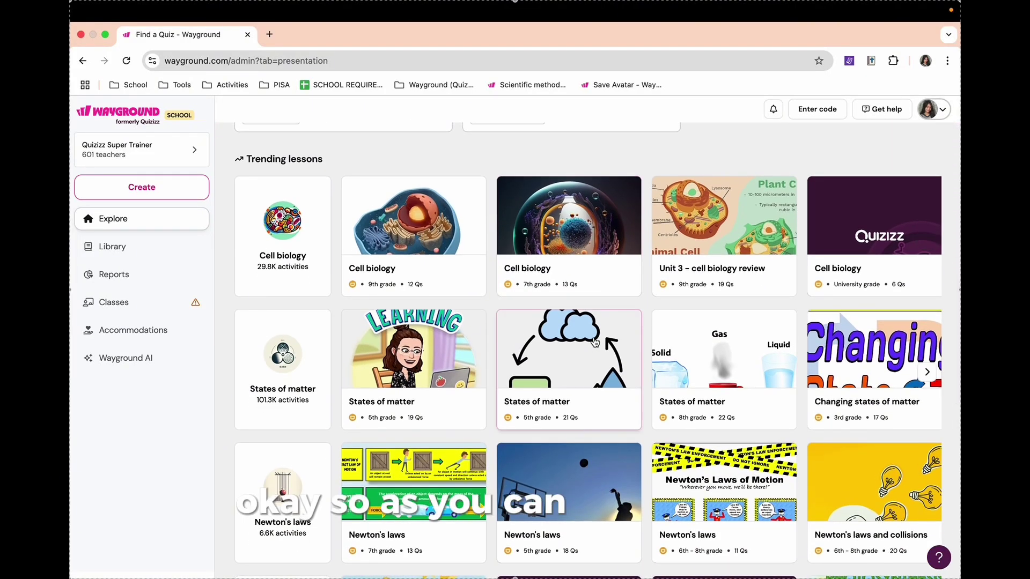
{"action": "scroll", "coordinate": [593, 340], "scroll_direction": "up", "scroll_amount": 8}
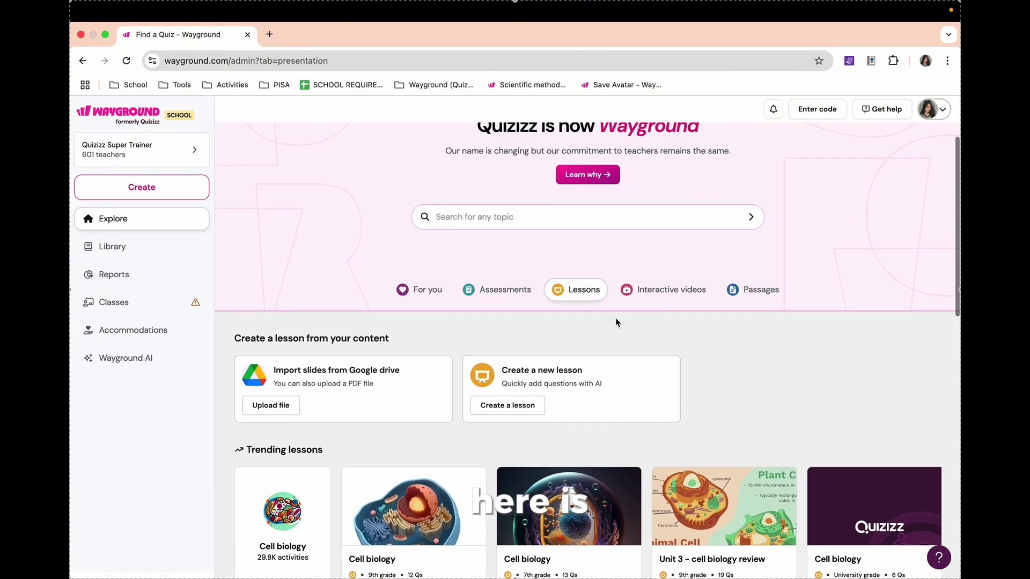
Browse the interactive videos and reading passages collections, then select the page's web address.
{"action": "left_click", "coordinate": [674, 225]}
{"action": "scroll", "coordinate": [558, 364], "scroll_direction": "down", "scroll_amount": 6}
{"action": "scroll", "coordinate": [558, 364], "scroll_direction": "down", "scroll_amount": 7}
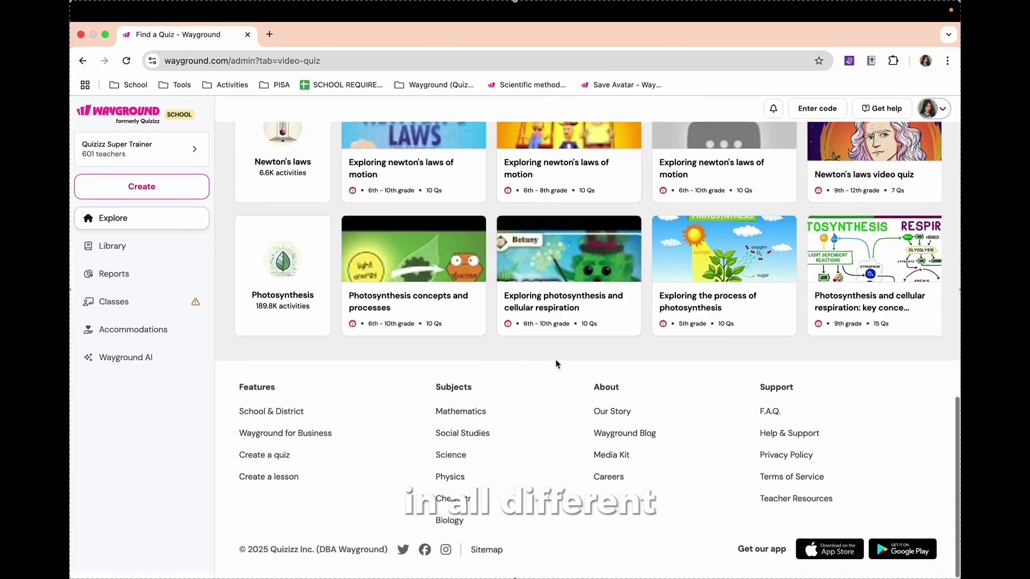
{"action": "scroll", "coordinate": [568, 376], "scroll_direction": "up", "scroll_amount": 10}
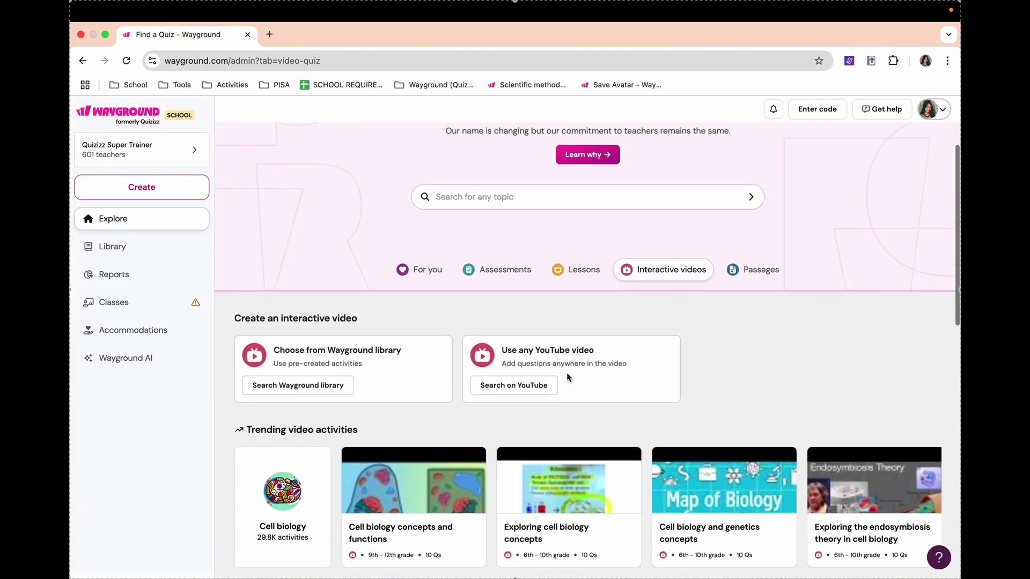
{"action": "left_click", "coordinate": [746, 282]}
{"action": "scroll", "coordinate": [638, 374], "scroll_direction": "down", "scroll_amount": 5}
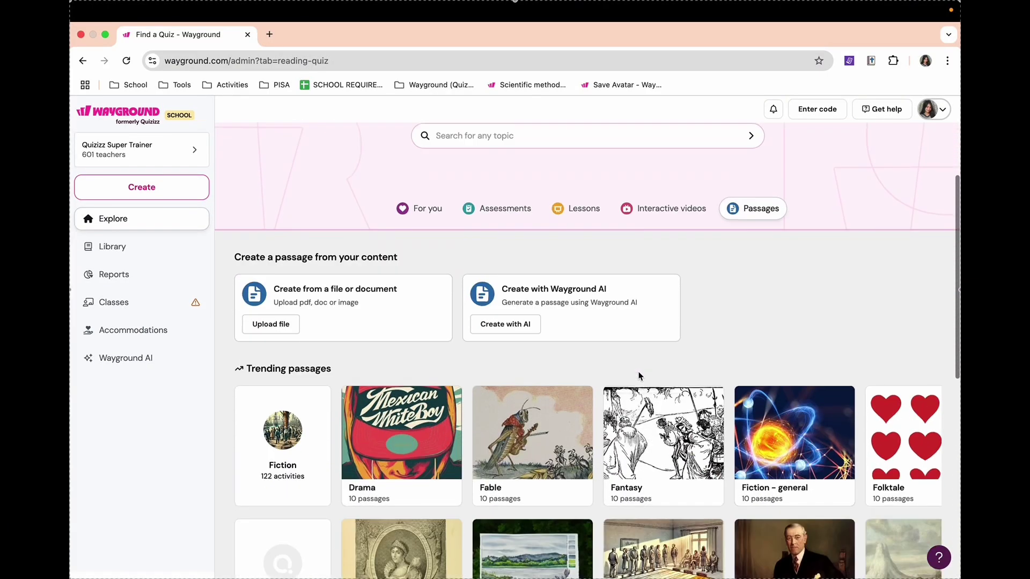
{"action": "scroll", "coordinate": [639, 376], "scroll_direction": "down", "scroll_amount": 10}
{"action": "scroll", "coordinate": [639, 376], "scroll_direction": "up", "scroll_amount": 15}
{"action": "left_click", "coordinate": [590, 61]}
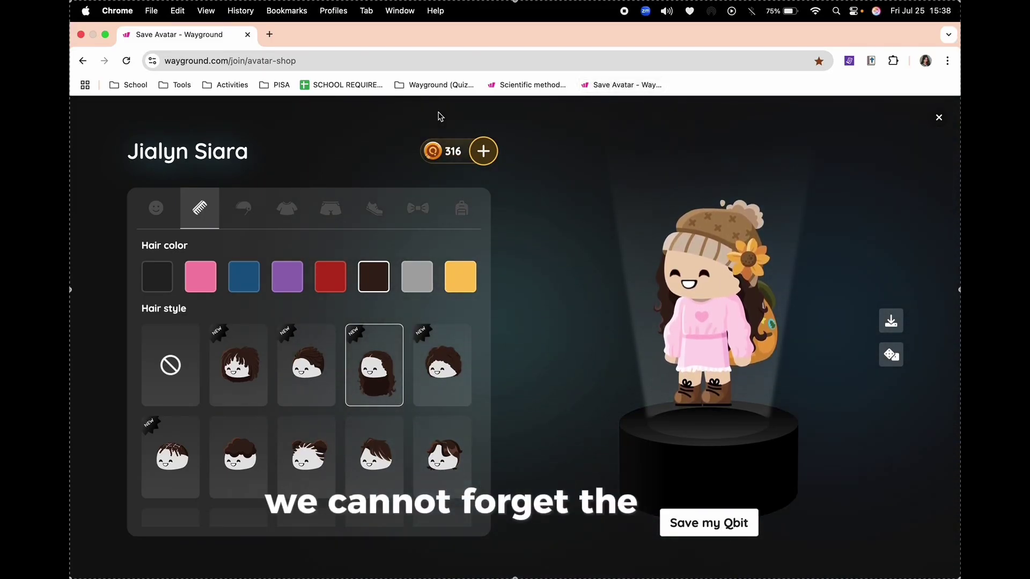
Look over the avatar shop's hair options, then the available shirts.
{"action": "scroll", "coordinate": [374, 256], "scroll_direction": "down", "scroll_amount": 2}
{"action": "scroll", "coordinate": [374, 256], "scroll_direction": "down", "scroll_amount": 1}
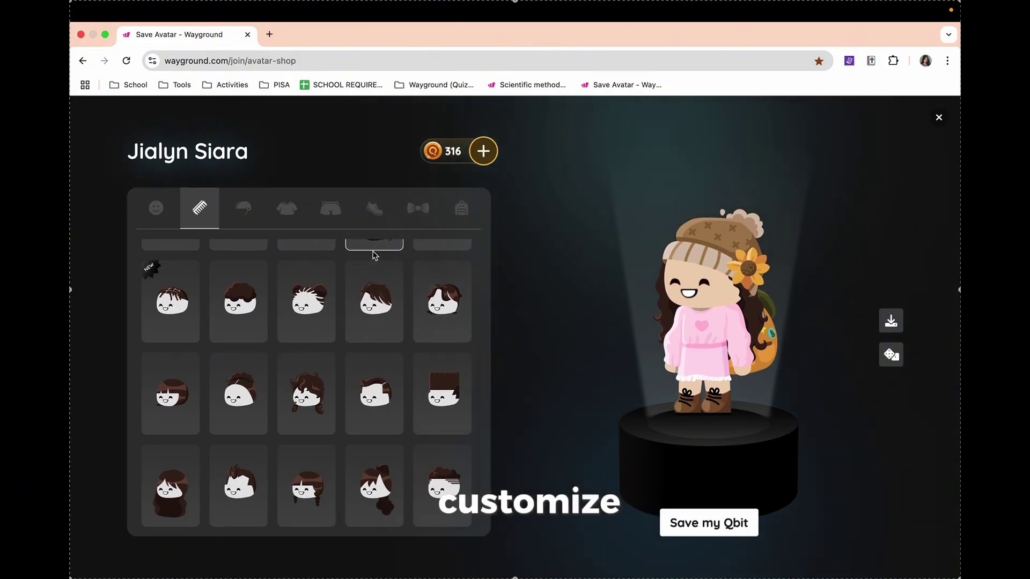
{"action": "scroll", "coordinate": [374, 256], "scroll_direction": "up", "scroll_amount": 3}
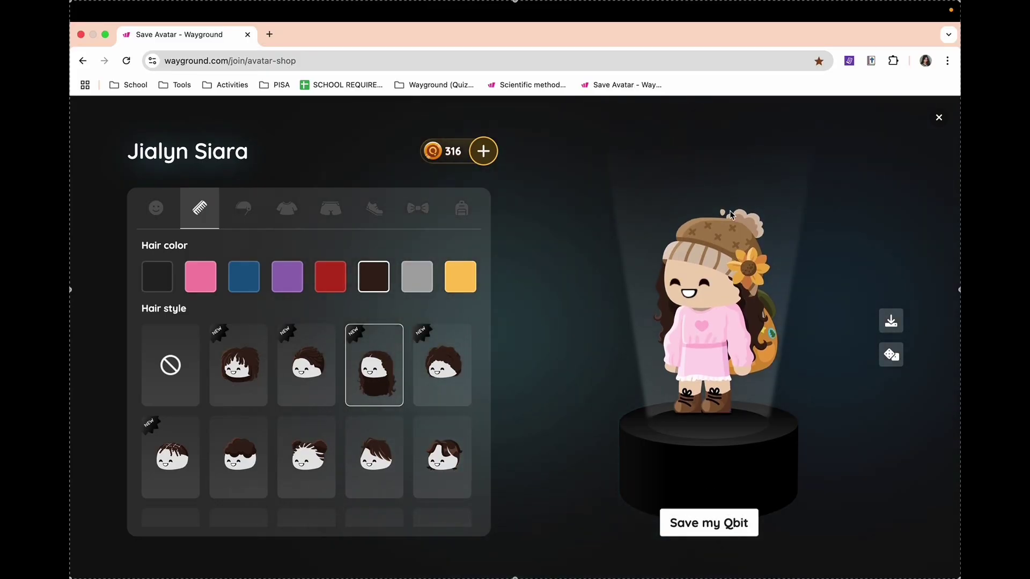
{"action": "scroll", "coordinate": [263, 359], "scroll_direction": "down", "scroll_amount": 1}
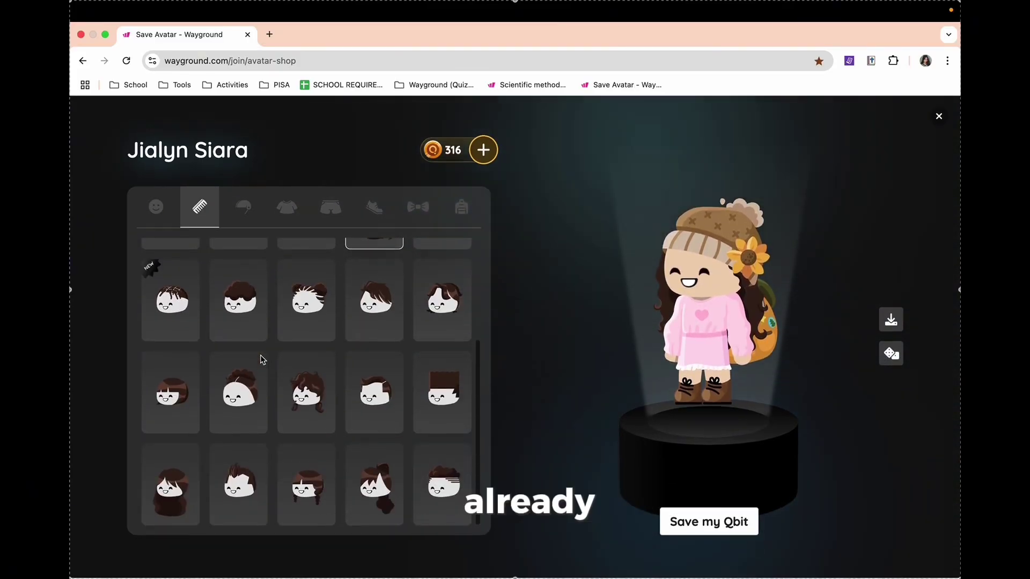
{"action": "scroll", "coordinate": [263, 359], "scroll_direction": "up", "scroll_amount": 2}
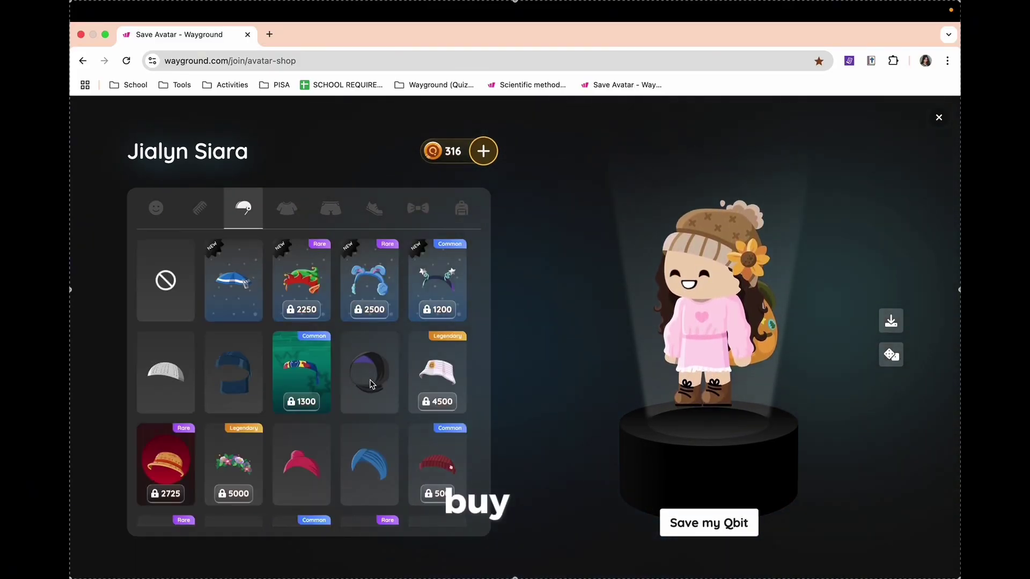
{"action": "scroll", "coordinate": [370, 383], "scroll_direction": "down", "scroll_amount": 10}
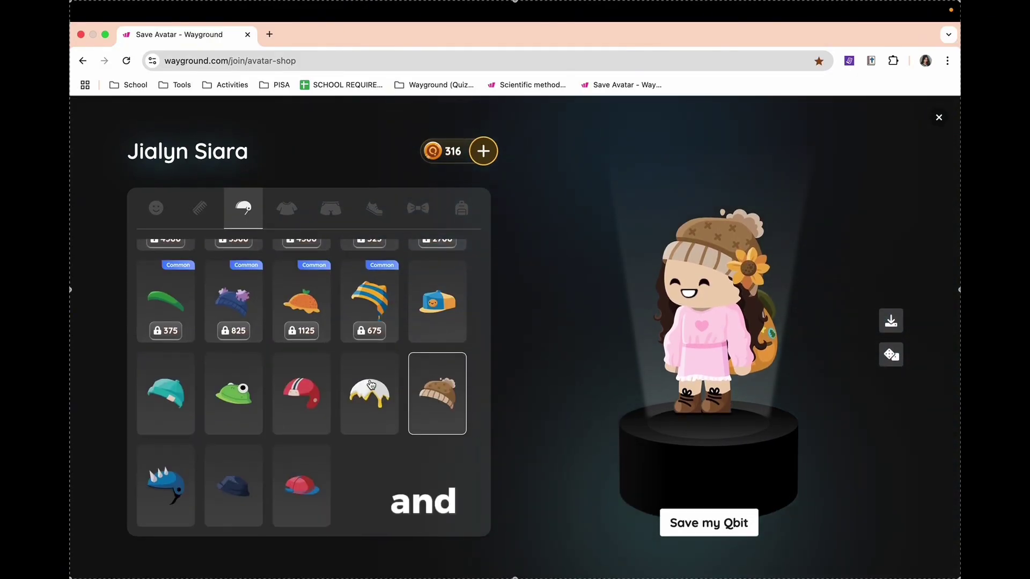
{"action": "scroll", "coordinate": [370, 384], "scroll_direction": "up", "scroll_amount": 5}
{"action": "scroll", "coordinate": [371, 383], "scroll_direction": "down", "scroll_amount": 5}
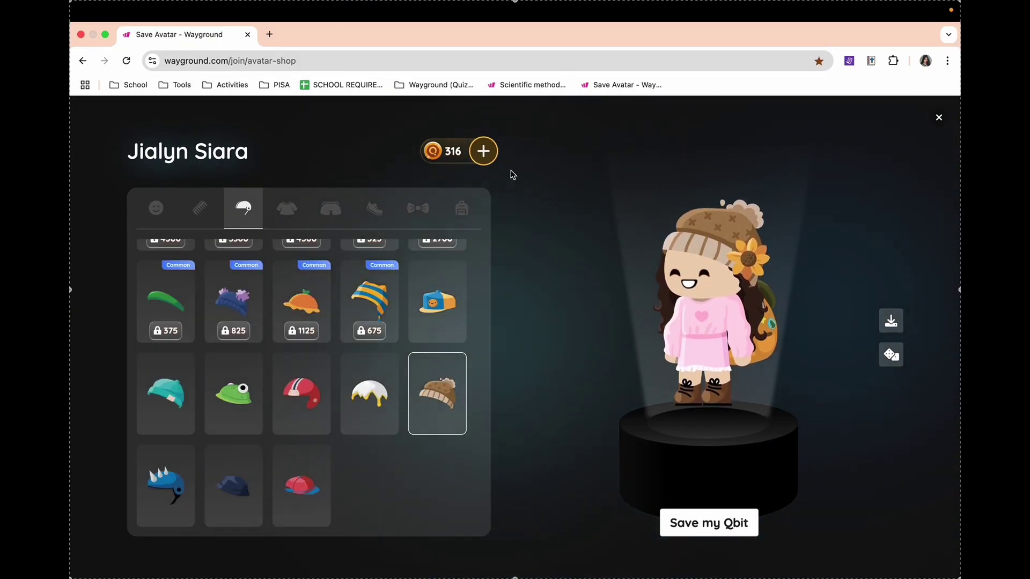
{"action": "left_click", "coordinate": [297, 228]}
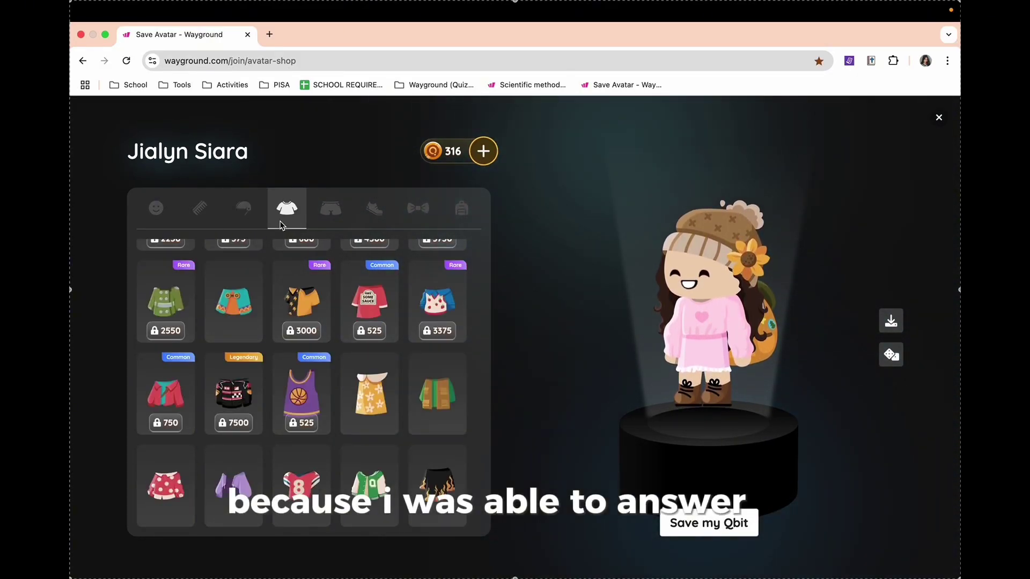
{"action": "scroll", "coordinate": [414, 394], "scroll_direction": "up", "scroll_amount": 5}
{"action": "scroll", "coordinate": [414, 394], "scroll_direction": "up", "scroll_amount": 3}
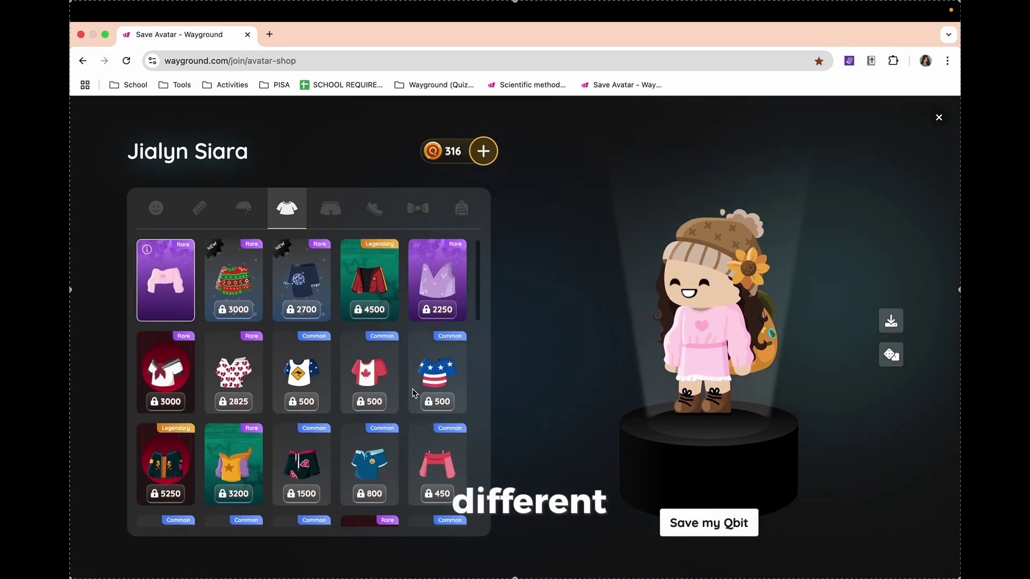
{"action": "scroll", "coordinate": [414, 394], "scroll_direction": "down", "scroll_amount": 7}
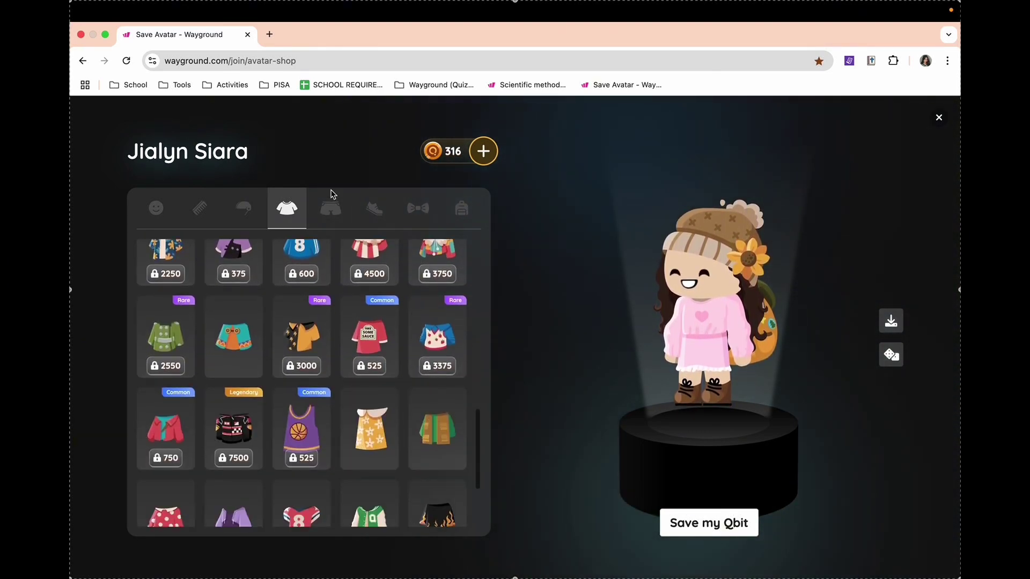
Browse the avatar's pants and skirts, accessories, add-ons like glasses and masks, and shoes.
{"action": "left_click", "coordinate": [331, 209]}
{"action": "scroll", "coordinate": [360, 359], "scroll_direction": "up", "scroll_amount": 6}
{"action": "scroll", "coordinate": [360, 358], "scroll_direction": "down", "scroll_amount": 2}
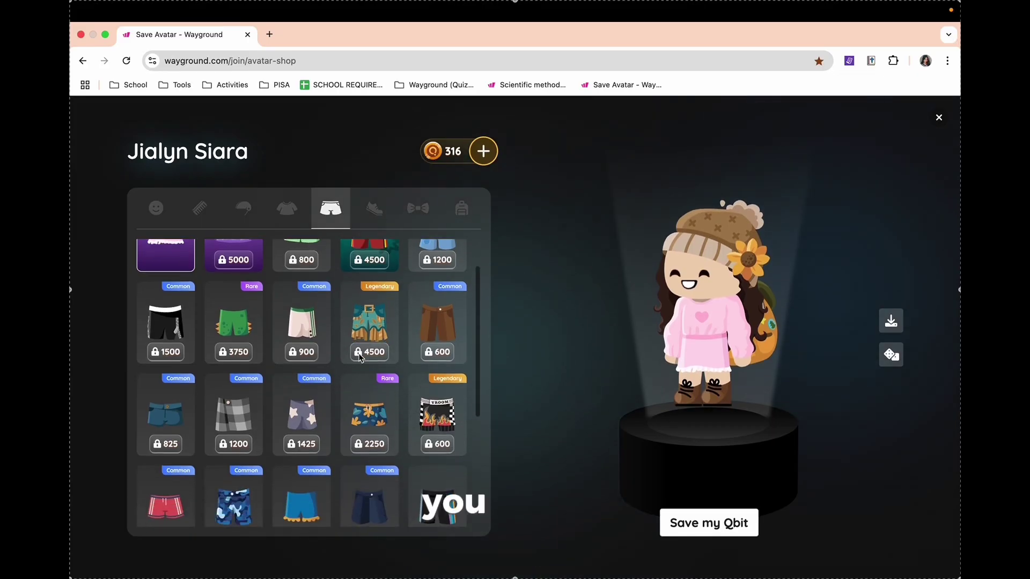
{"action": "scroll", "coordinate": [361, 358], "scroll_direction": "up", "scroll_amount": 2}
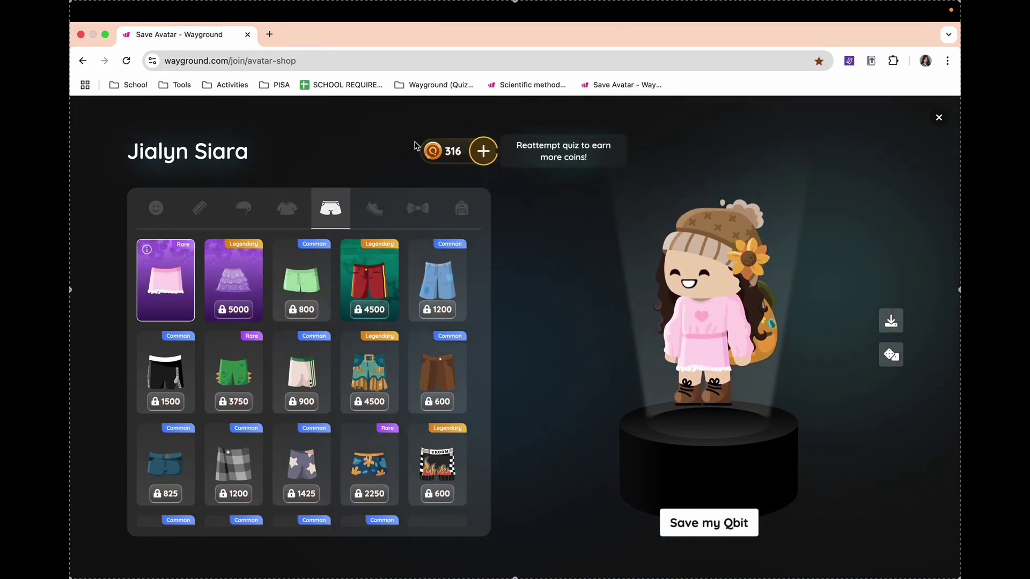
{"action": "scroll", "coordinate": [248, 332], "scroll_direction": "down", "scroll_amount": 5}
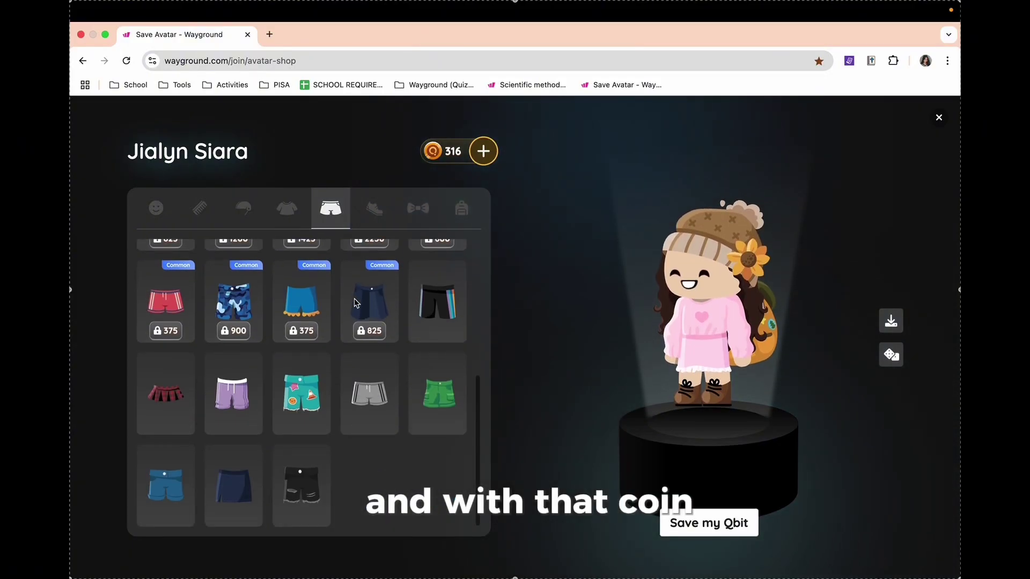
{"action": "scroll", "coordinate": [236, 300], "scroll_direction": "up", "scroll_amount": 5}
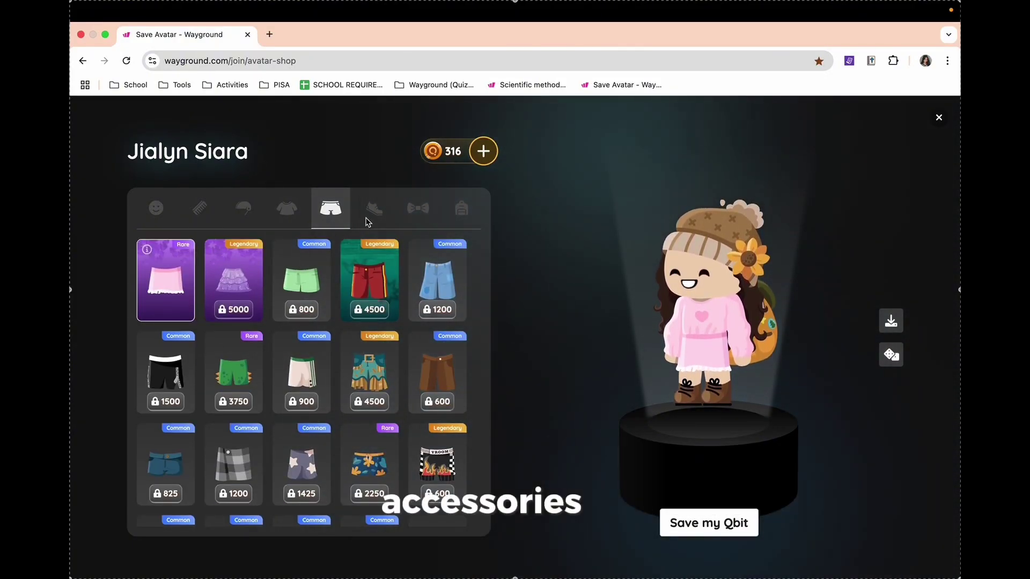
{"action": "left_click", "coordinate": [451, 212]}
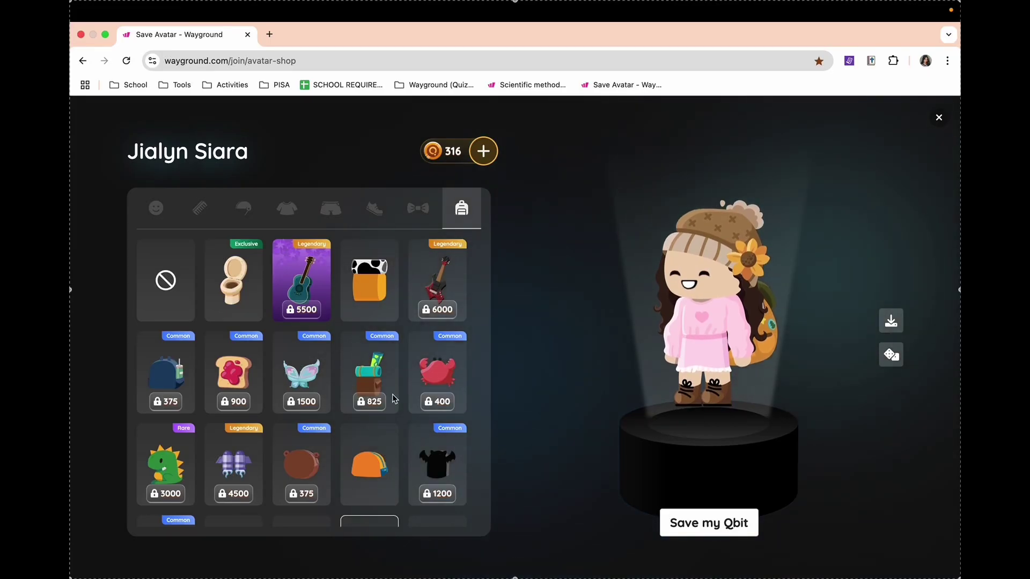
{"action": "scroll", "coordinate": [391, 395], "scroll_direction": "down", "scroll_amount": 3}
{"action": "scroll", "coordinate": [397, 370], "scroll_direction": "up", "scroll_amount": 3}
{"action": "left_click", "coordinate": [429, 222]}
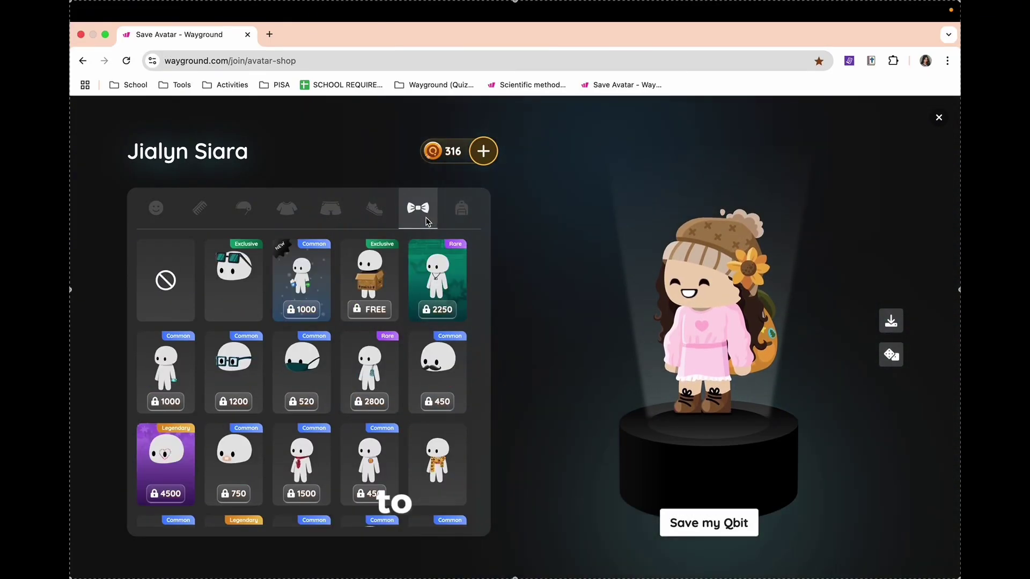
{"action": "scroll", "coordinate": [370, 375], "scroll_direction": "down", "scroll_amount": 3}
{"action": "scroll", "coordinate": [371, 382], "scroll_direction": "up", "scroll_amount": 3}
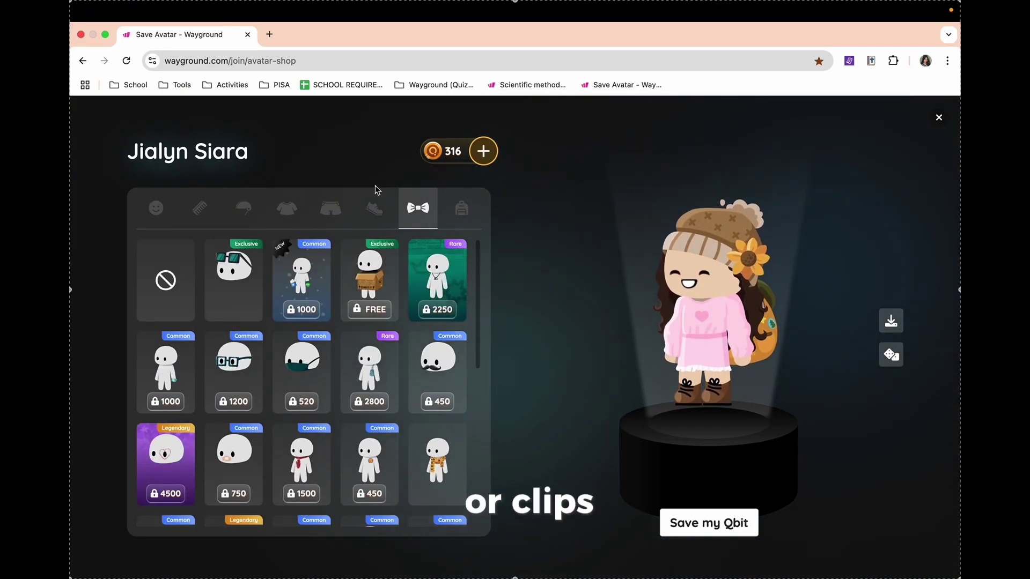
{"action": "left_click", "coordinate": [375, 209]}
Revisit pants, shirts, hats, hair and skin tone, then go to My Running Activities.
{"action": "left_click", "coordinate": [332, 220]}
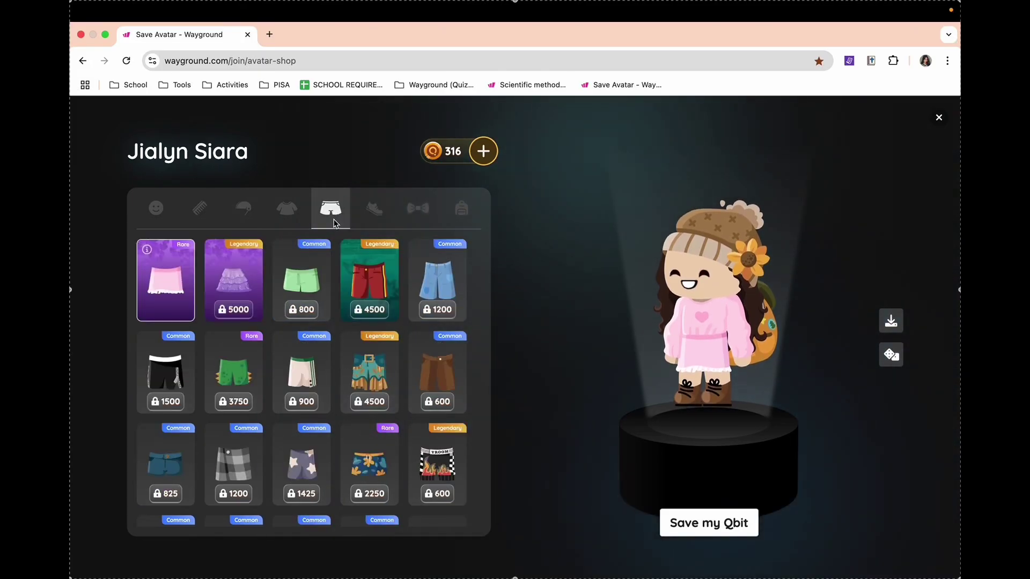
{"action": "scroll", "coordinate": [401, 395], "scroll_direction": "down", "scroll_amount": 5}
{"action": "scroll", "coordinate": [395, 392], "scroll_direction": "up", "scroll_amount": 5}
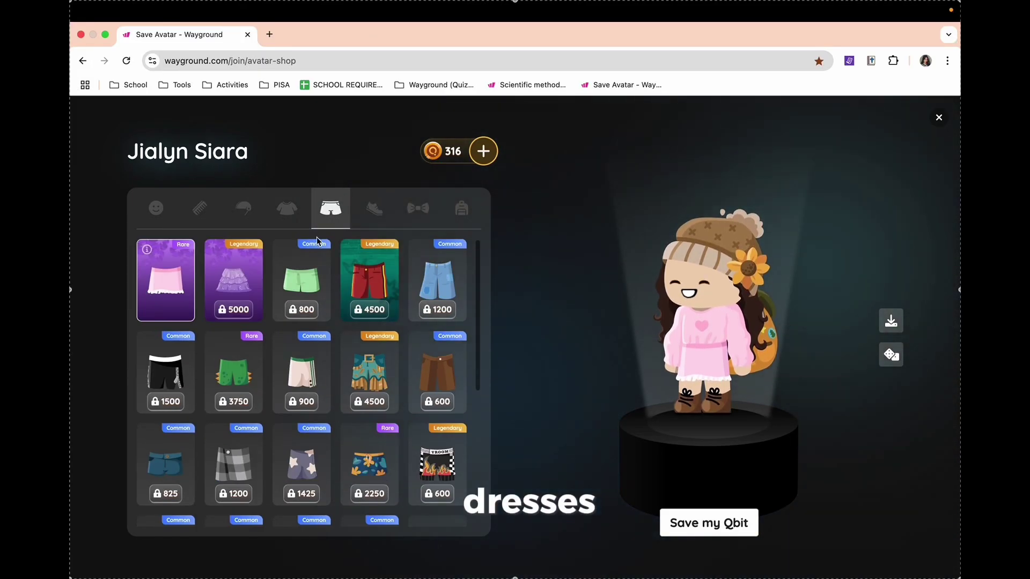
{"action": "left_click", "coordinate": [302, 216]}
{"action": "scroll", "coordinate": [279, 222], "scroll_direction": "down", "scroll_amount": 5}
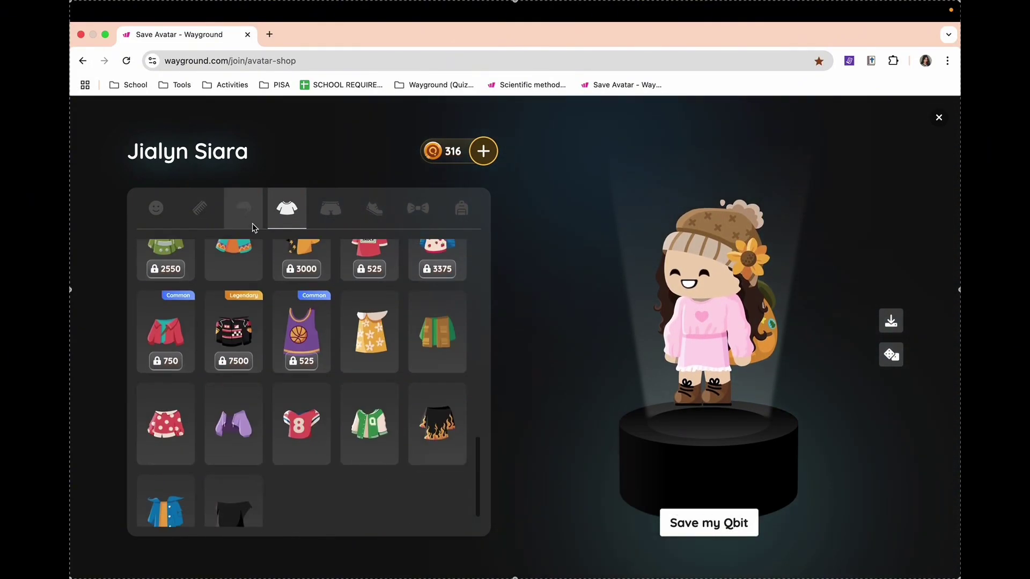
{"action": "left_click", "coordinate": [252, 225]}
{"action": "left_click", "coordinate": [216, 223]}
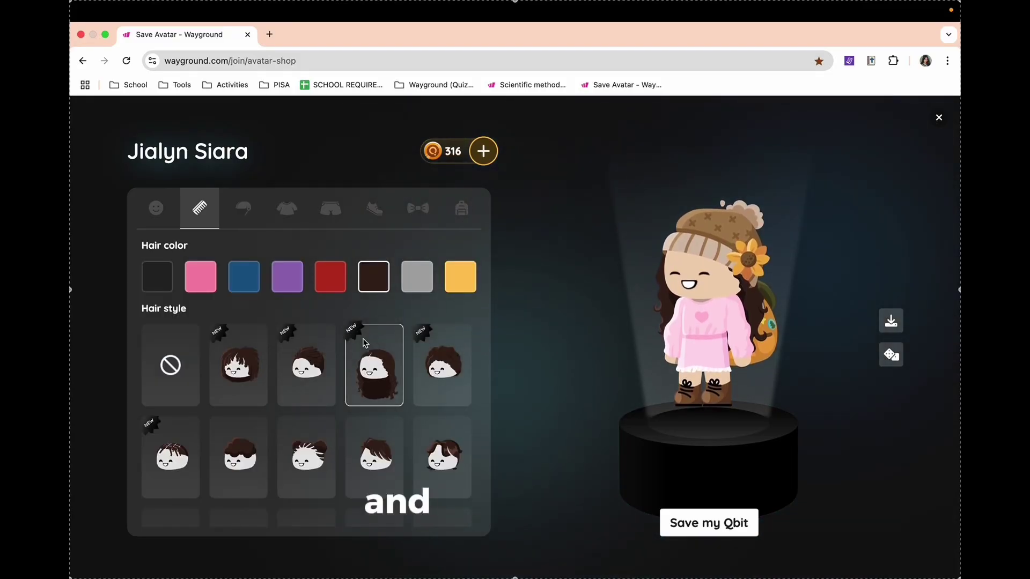
{"action": "scroll", "coordinate": [360, 342], "scroll_direction": "down", "scroll_amount": 3}
{"action": "scroll", "coordinate": [363, 343], "scroll_direction": "up", "scroll_amount": 3}
{"action": "scroll", "coordinate": [363, 342], "scroll_direction": "down", "scroll_amount": 3}
{"action": "scroll", "coordinate": [363, 341], "scroll_direction": "up", "scroll_amount": 3}
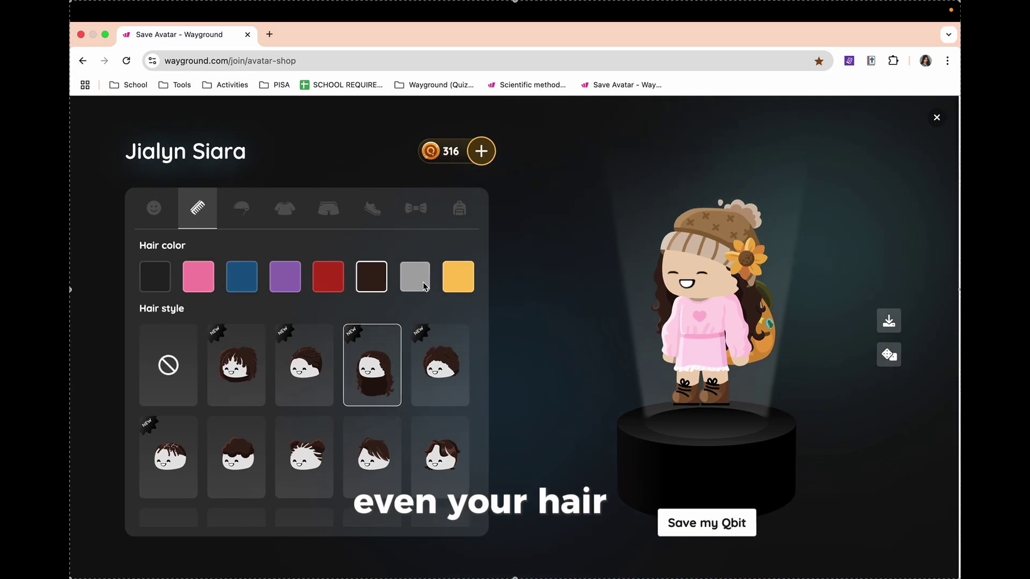
{"action": "left_click", "coordinate": [161, 215]}
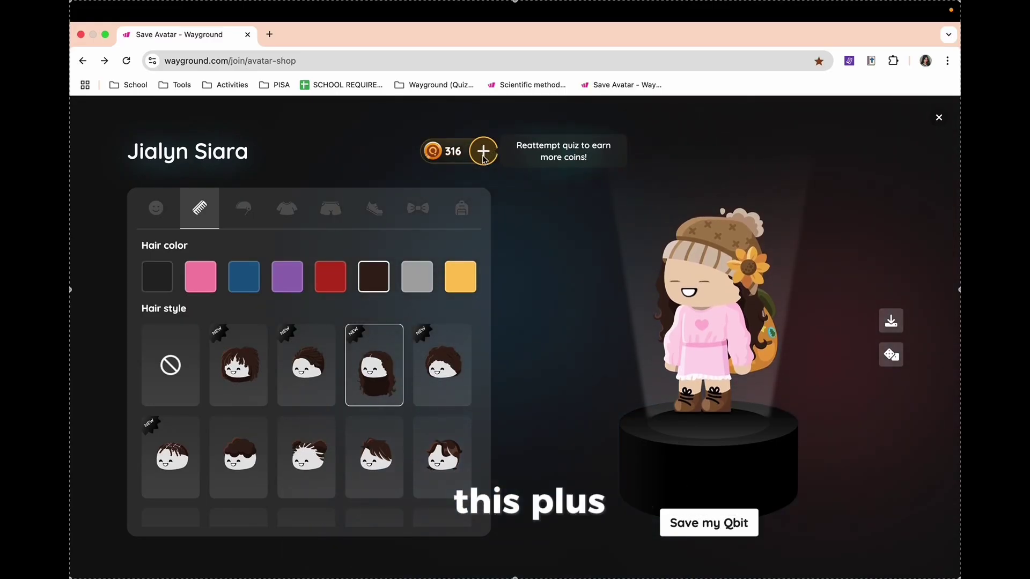
{"action": "left_click", "coordinate": [485, 153]}
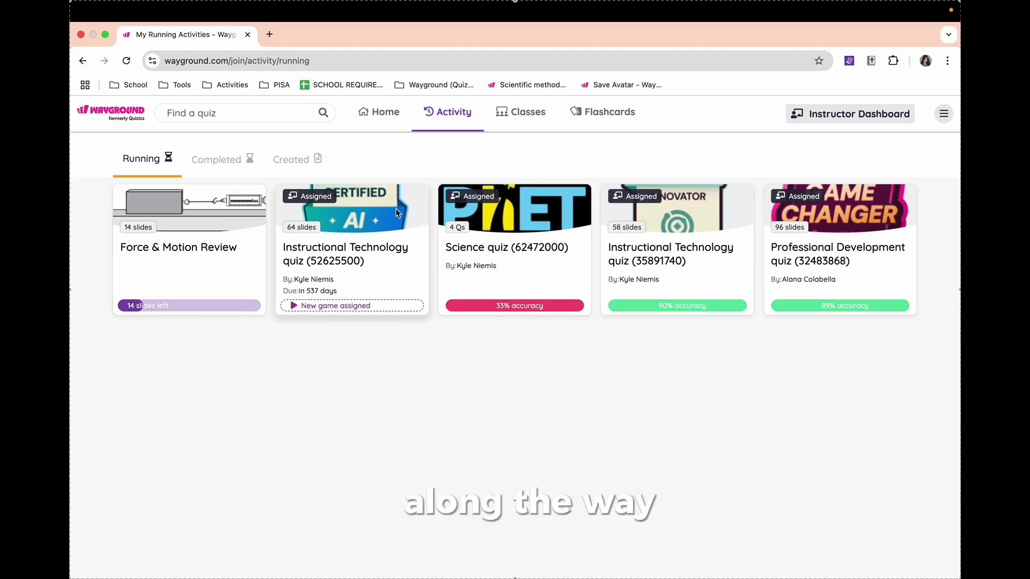
View the completed activities, then the list of quizzes this account created.
{"action": "left_click", "coordinate": [231, 165]}
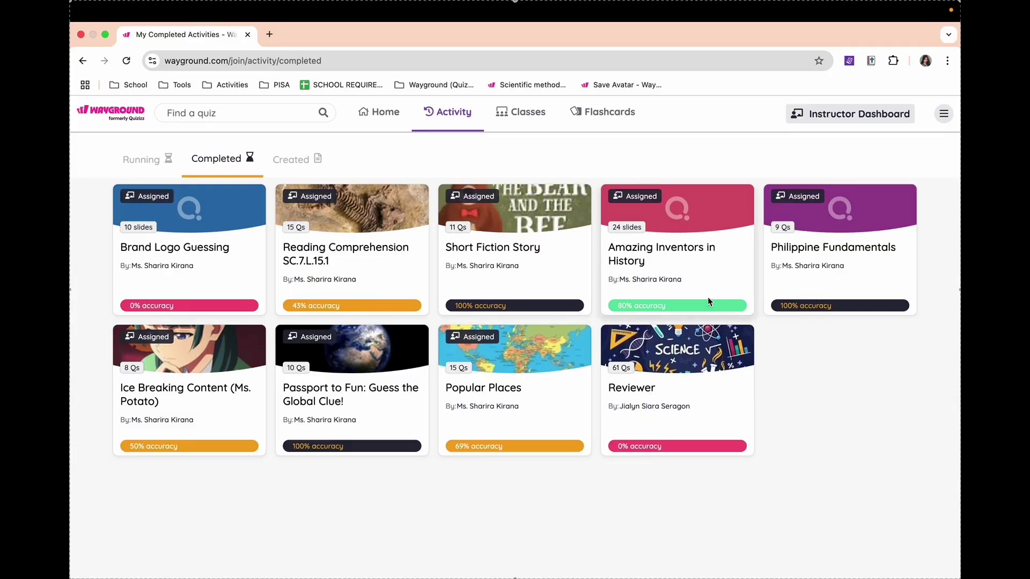
{"action": "left_click", "coordinate": [298, 171]}
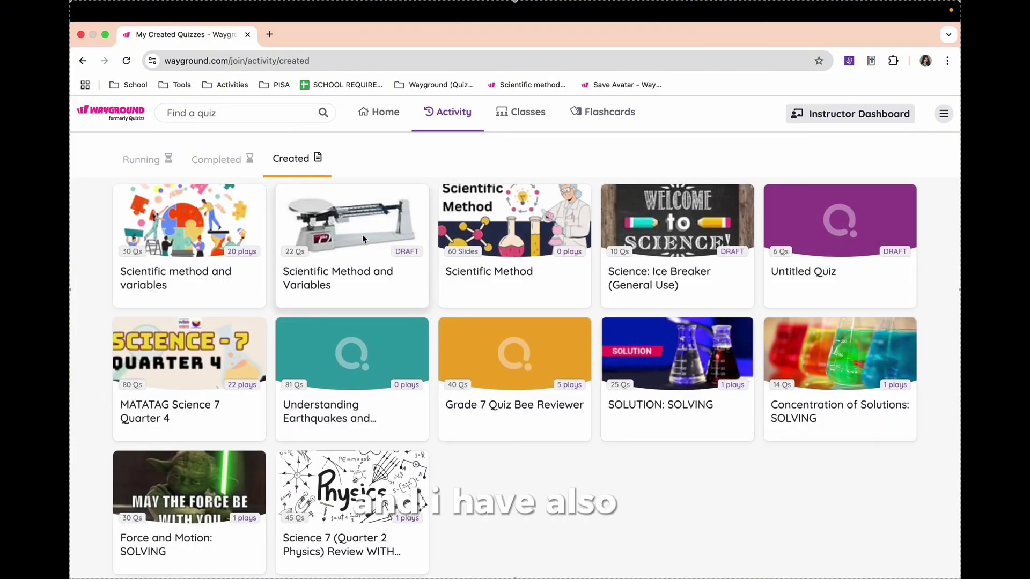
{"action": "scroll", "coordinate": [468, 282], "scroll_direction": "down", "scroll_amount": 2}
{"action": "scroll", "coordinate": [467, 282], "scroll_direction": "up", "scroll_amount": 1}
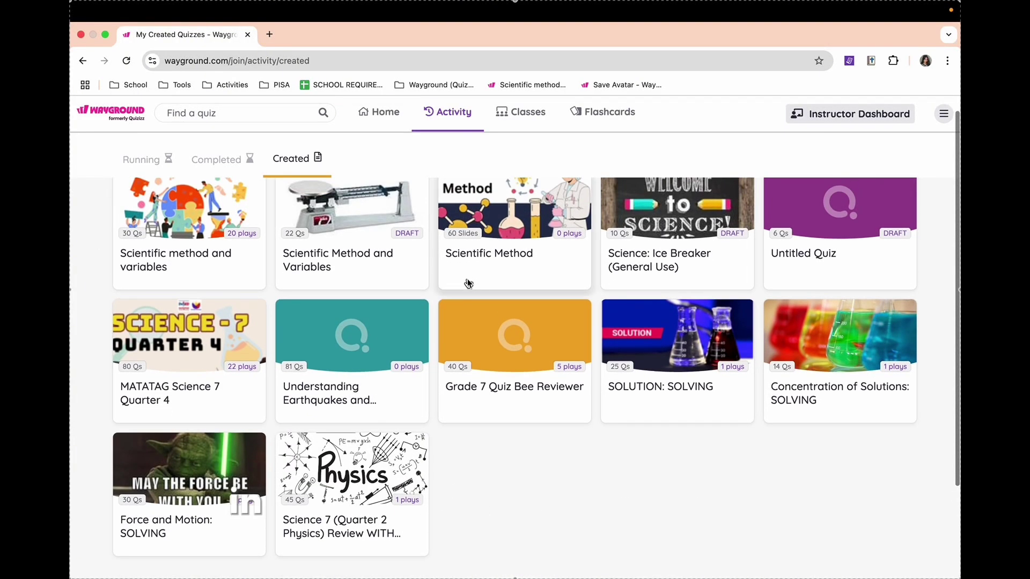
{"action": "scroll", "coordinate": [776, 523], "scroll_direction": "down", "scroll_amount": 3}
Load more created quizzes twice, then return to the join-code page.
{"action": "left_click", "coordinate": [513, 473]}
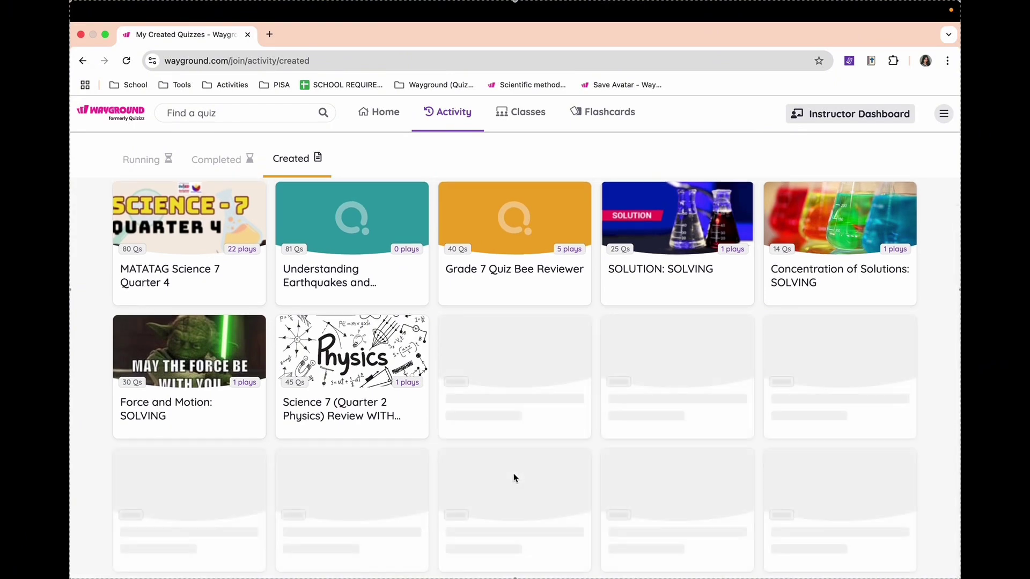
{"action": "scroll", "coordinate": [576, 409], "scroll_direction": "down", "scroll_amount": 5}
{"action": "scroll", "coordinate": [577, 409], "scroll_direction": "up", "scroll_amount": 8}
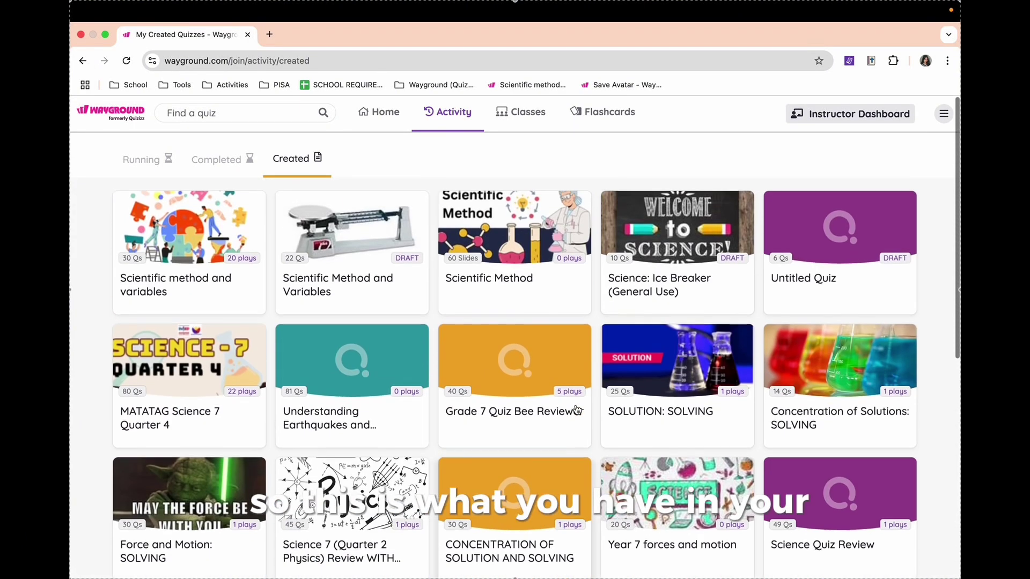
{"action": "scroll", "coordinate": [577, 410], "scroll_direction": "down", "scroll_amount": 8}
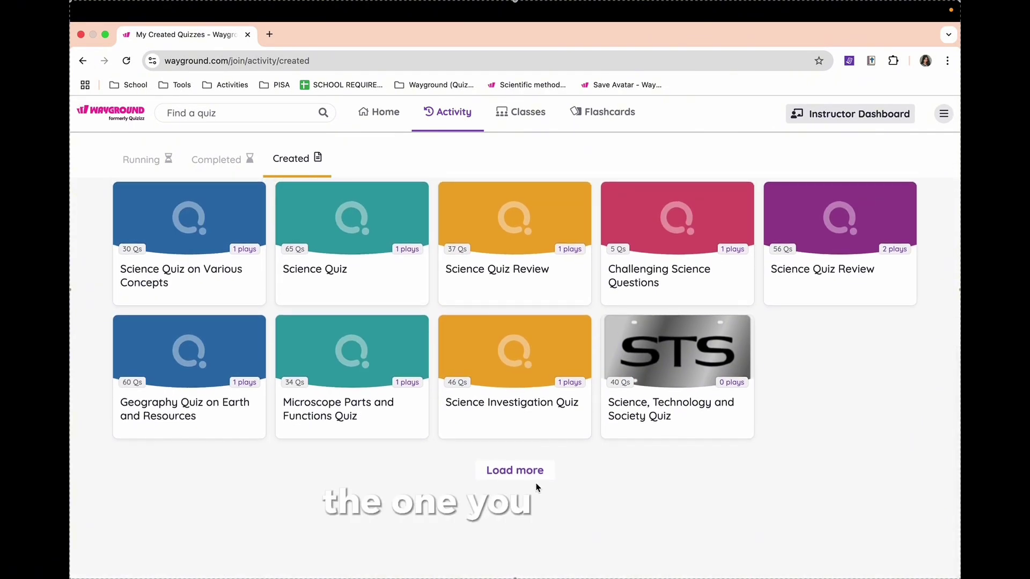
{"action": "left_click", "coordinate": [534, 472]}
{"action": "scroll", "coordinate": [560, 420], "scroll_direction": "up", "scroll_amount": 8}
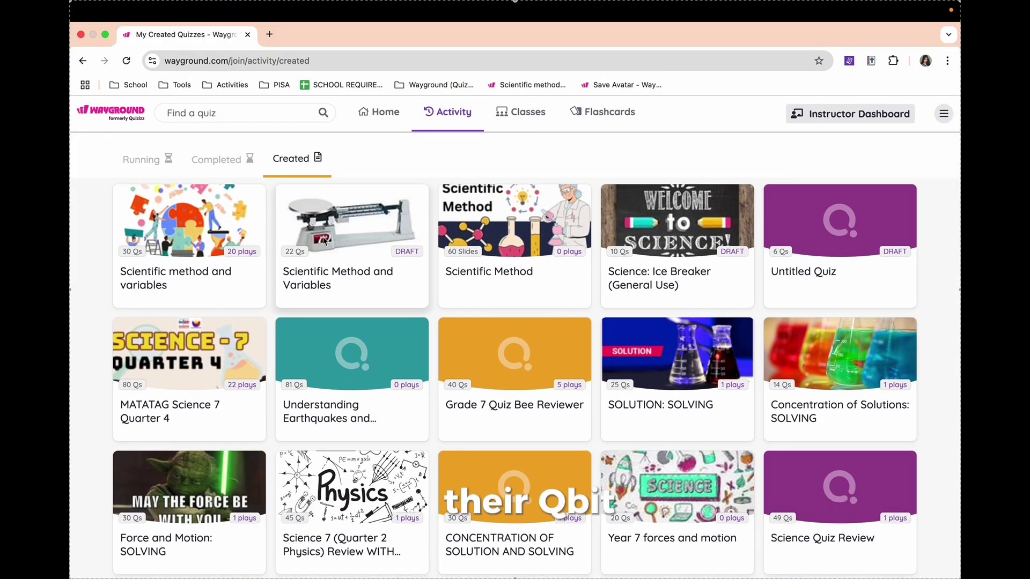
{"action": "left_click", "coordinate": [112, 115]}
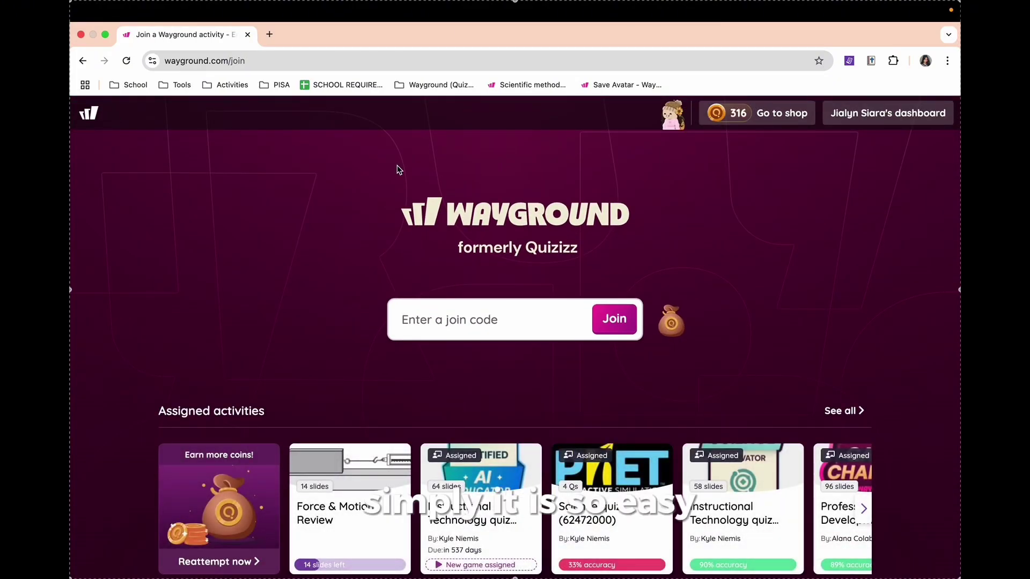
Claim the Day 1 daily bonus of 100 coins, raising the balance to 416.
{"action": "scroll", "coordinate": [805, 196], "scroll_direction": "down", "scroll_amount": 3}
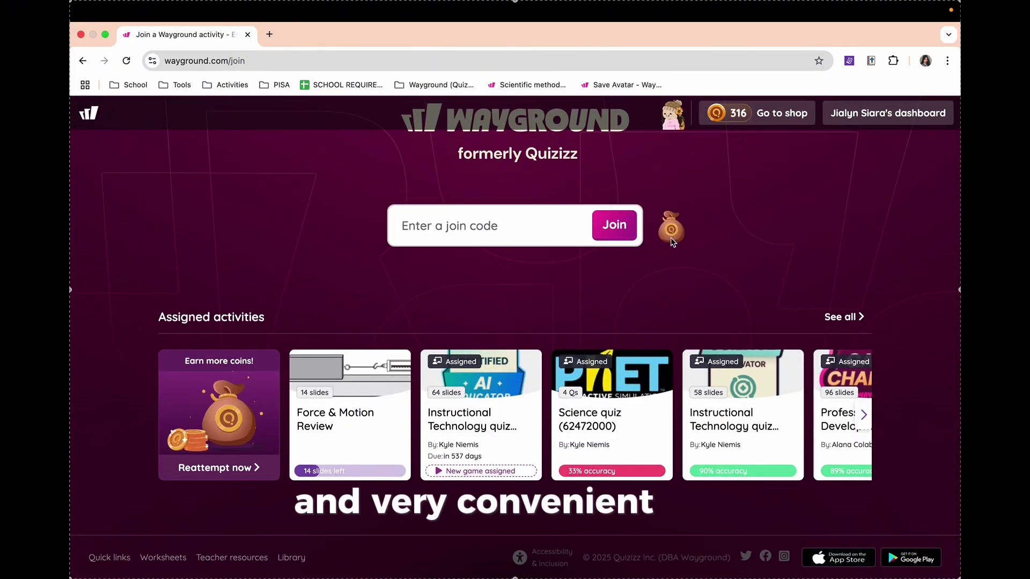
{"action": "left_click", "coordinate": [672, 231]}
{"action": "scroll", "coordinate": [673, 241], "scroll_direction": "up", "scroll_amount": 1}
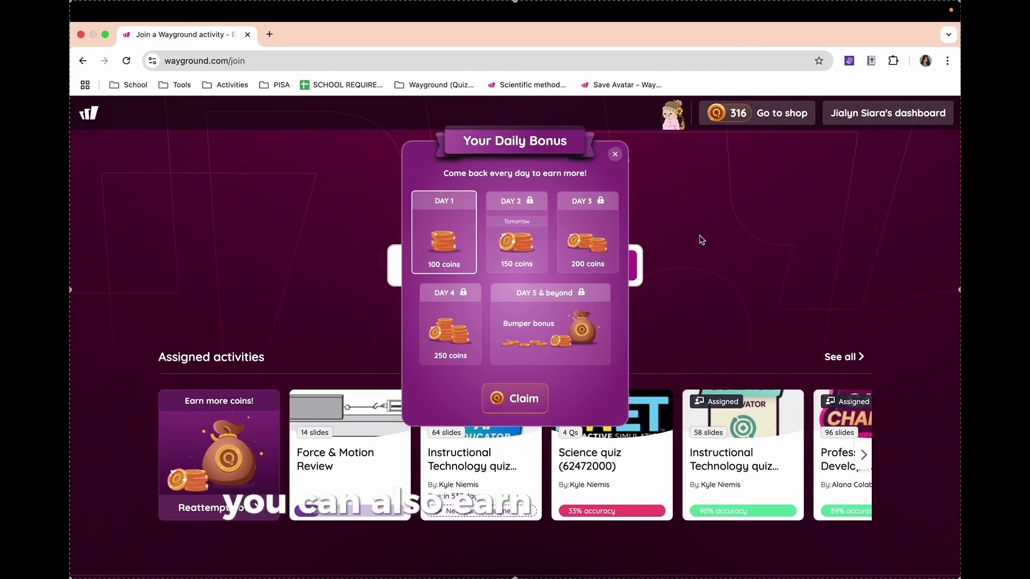
{"action": "left_click", "coordinate": [528, 401]}
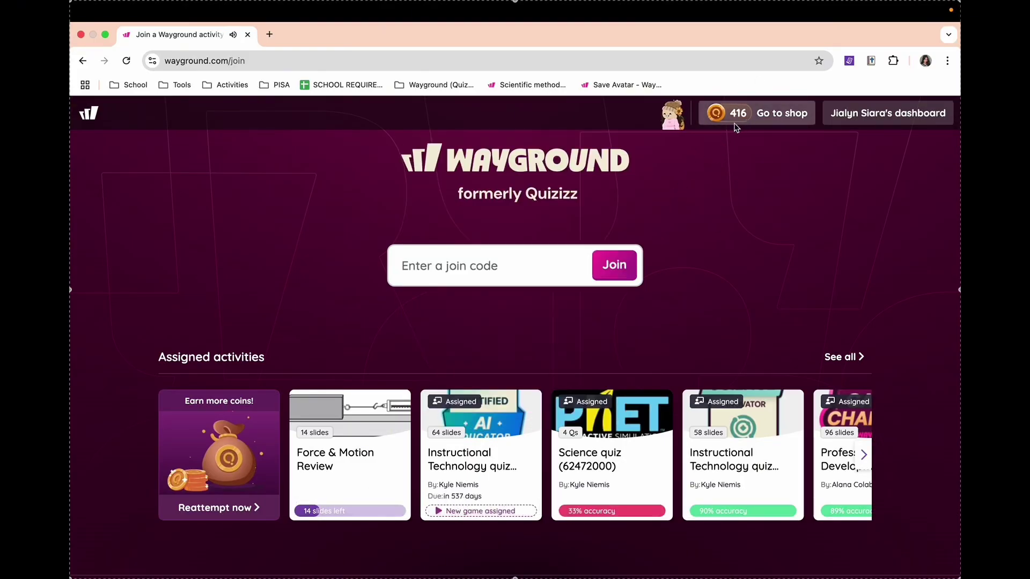
Open the avatar shop and browse the hats for sale.
{"action": "left_click", "coordinate": [733, 122]}
{"action": "scroll", "coordinate": [349, 345], "scroll_direction": "down", "scroll_amount": 4}
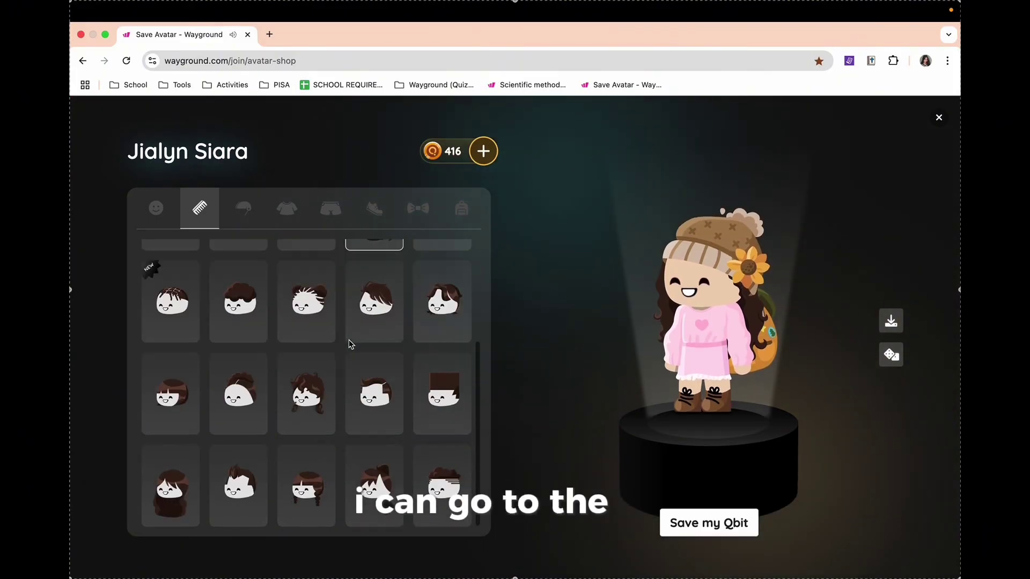
{"action": "left_click", "coordinate": [231, 217]}
{"action": "scroll", "coordinate": [317, 352], "scroll_direction": "down", "scroll_amount": 10}
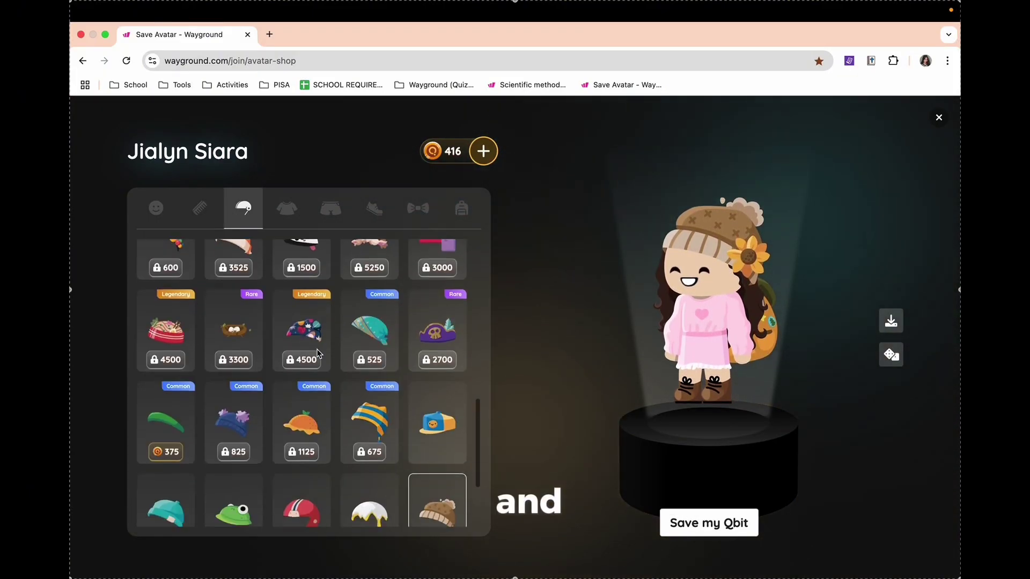
{"action": "scroll", "coordinate": [319, 352], "scroll_direction": "up", "scroll_amount": 4}
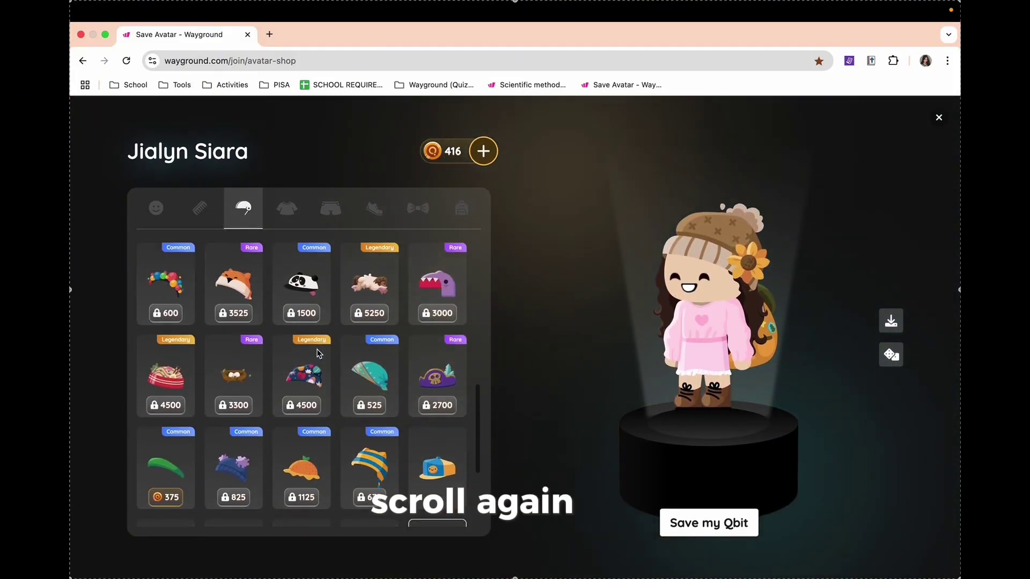
Browse the tops, bottoms and shoes for sale, ending back on the tops.
{"action": "left_click", "coordinate": [287, 210]}
{"action": "scroll", "coordinate": [324, 338], "scroll_direction": "down", "scroll_amount": 8}
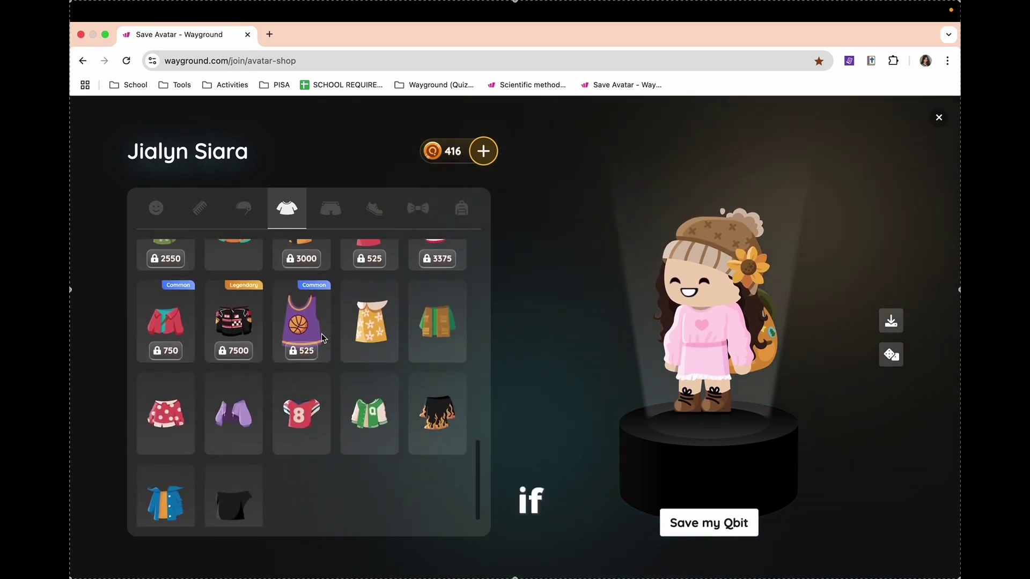
{"action": "scroll", "coordinate": [319, 275], "scroll_direction": "down", "scroll_amount": 5}
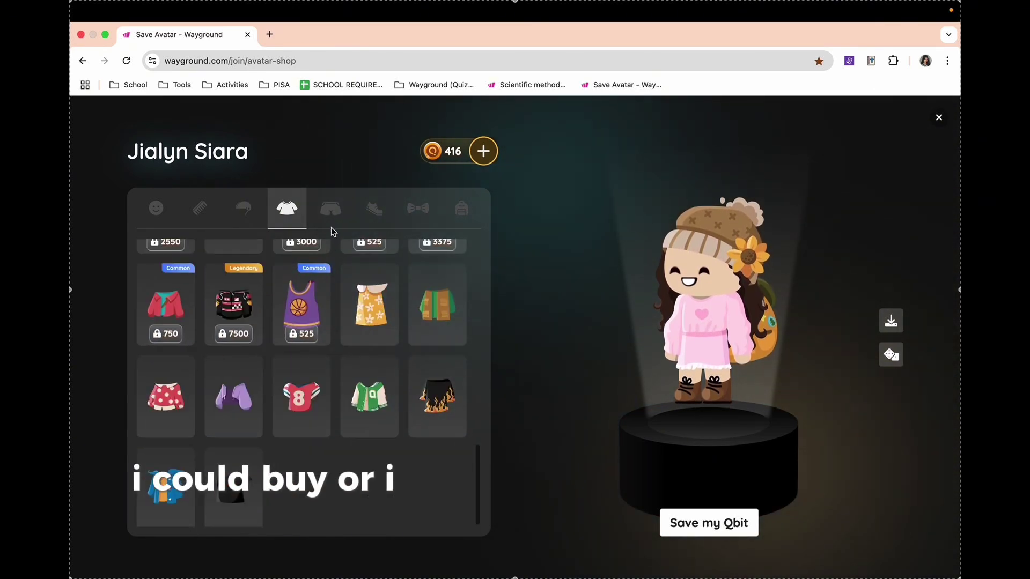
{"action": "left_click", "coordinate": [331, 209]}
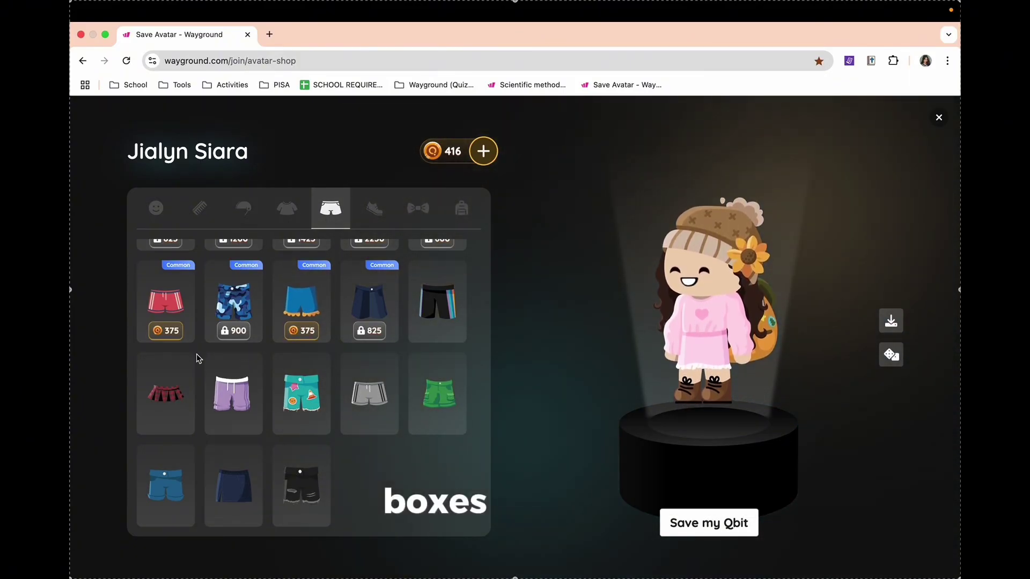
{"action": "scroll", "coordinate": [303, 334], "scroll_direction": "up", "scroll_amount": 5}
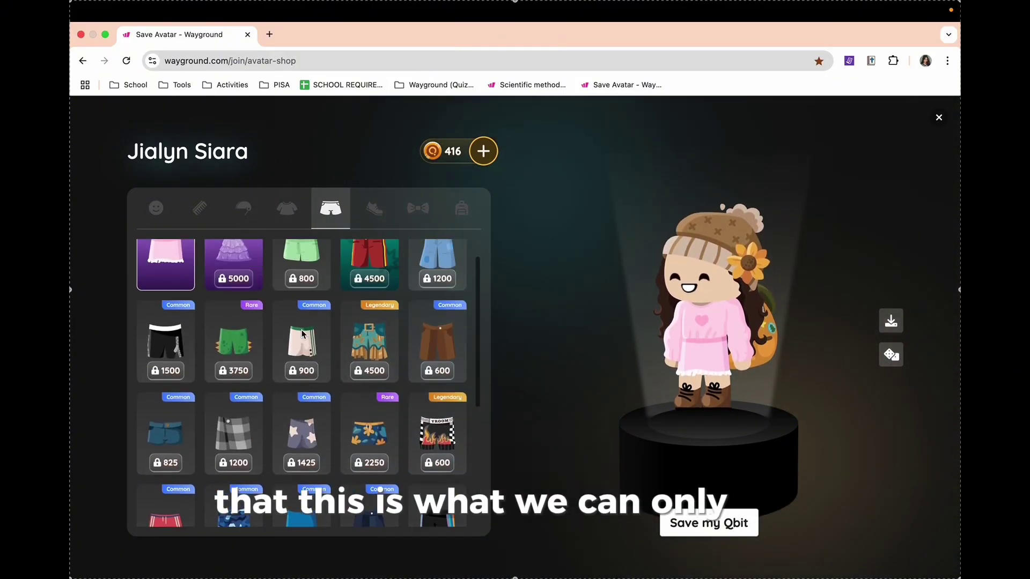
{"action": "left_click", "coordinate": [384, 220]}
{"action": "scroll", "coordinate": [352, 363], "scroll_direction": "down", "scroll_amount": 4}
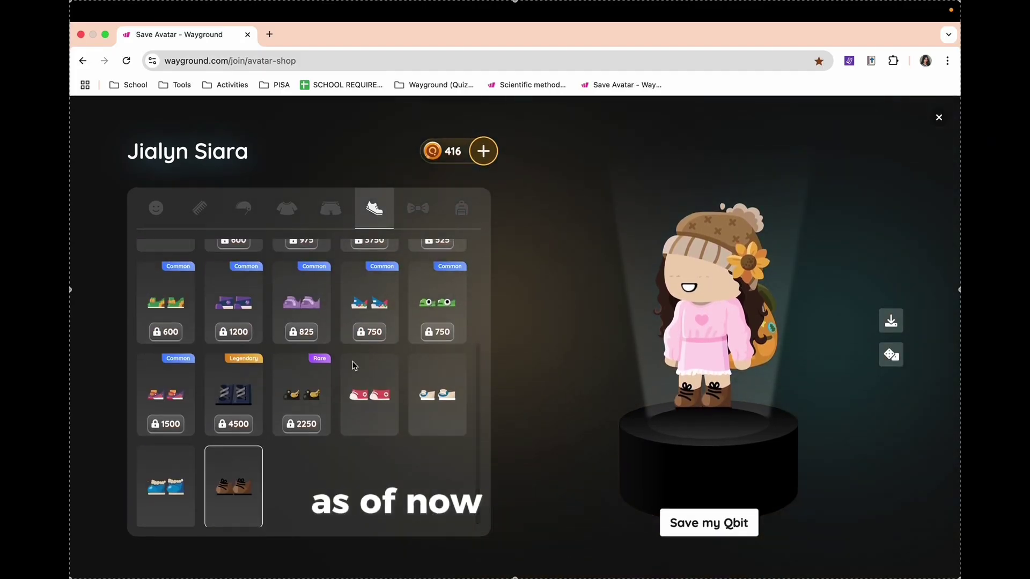
{"action": "scroll", "coordinate": [312, 284], "scroll_direction": "up", "scroll_amount": 4}
{"action": "left_click", "coordinate": [275, 212]}
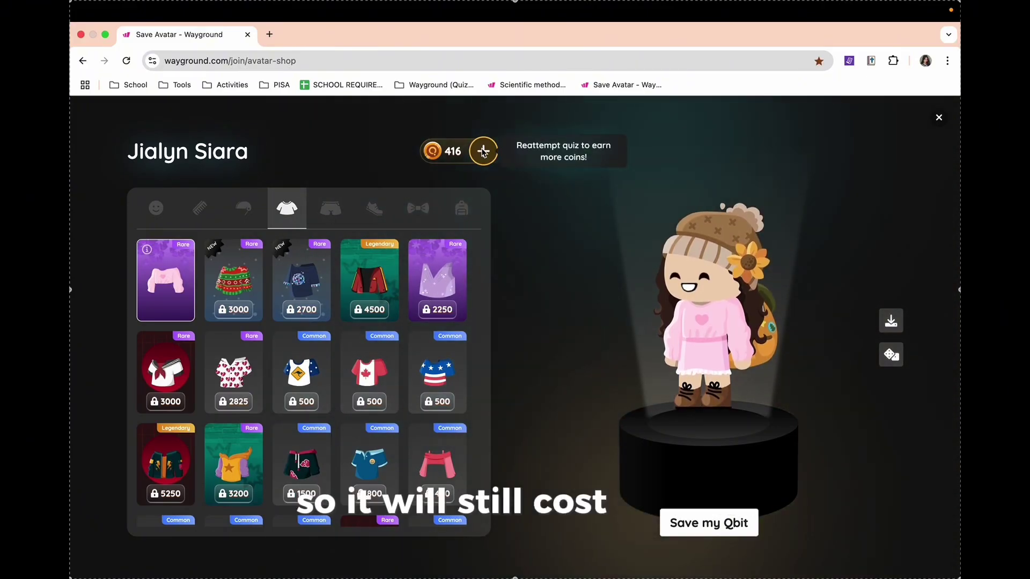
Go from the avatar shop through the join page to the student home dashboard.
{"action": "left_click", "coordinate": [484, 153]}
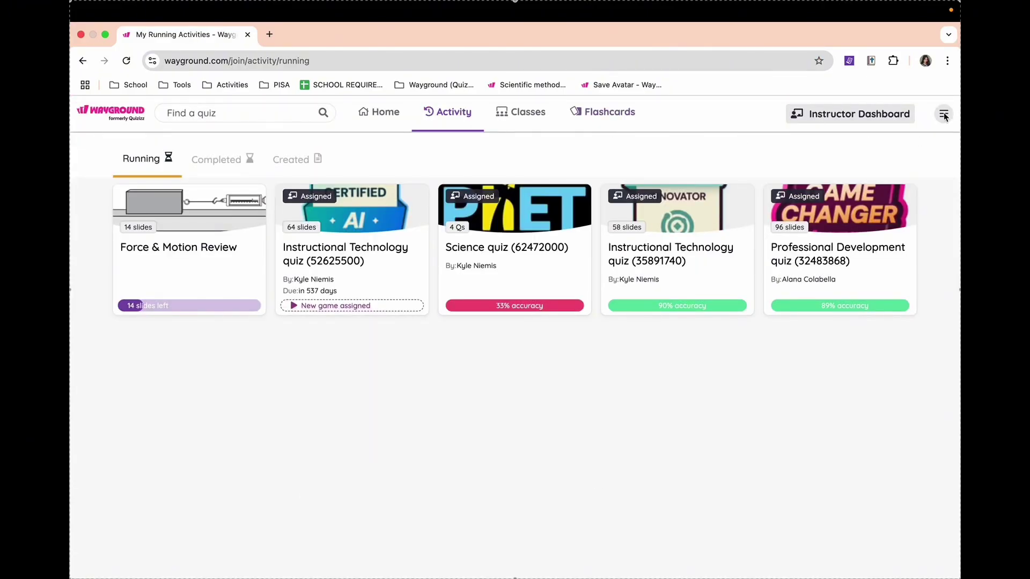
{"action": "left_click", "coordinate": [108, 111]}
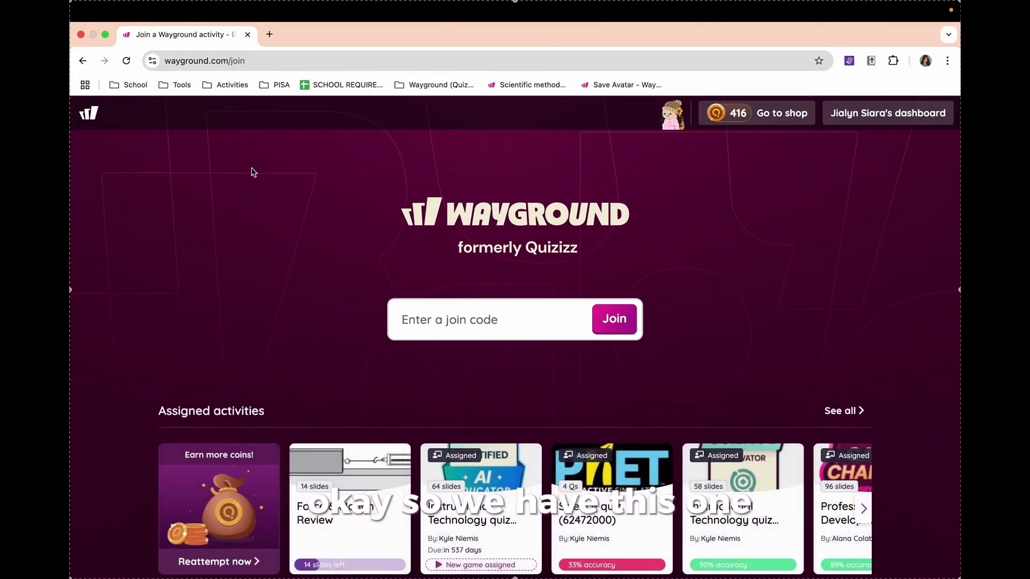
{"action": "left_click", "coordinate": [891, 114]}
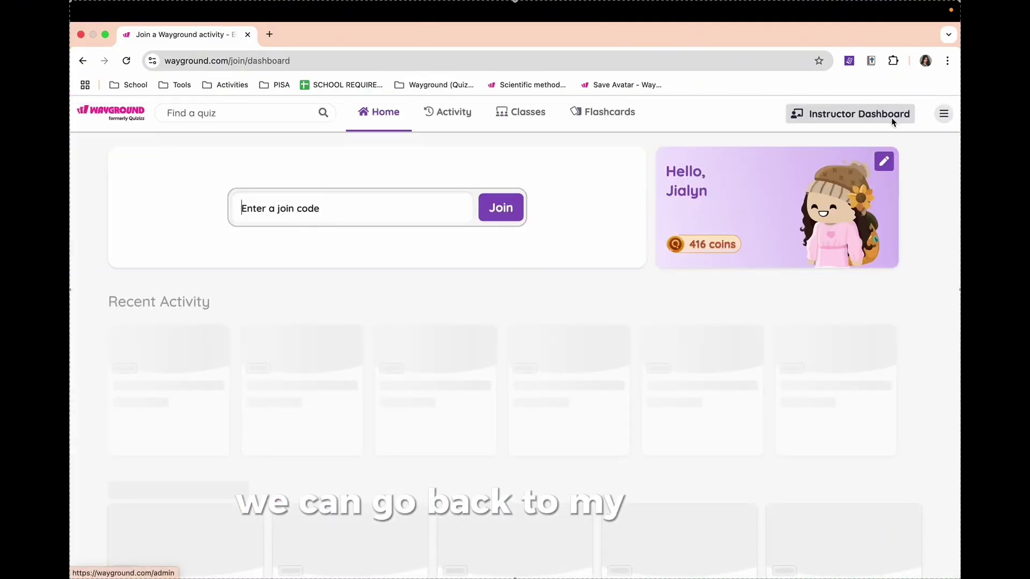
{"action": "scroll", "coordinate": [639, 284], "scroll_direction": "down", "scroll_amount": 1}
{"action": "scroll", "coordinate": [344, 346], "scroll_direction": "down", "scroll_amount": 10}
{"action": "scroll", "coordinate": [343, 346], "scroll_direction": "up", "scroll_amount": 10}
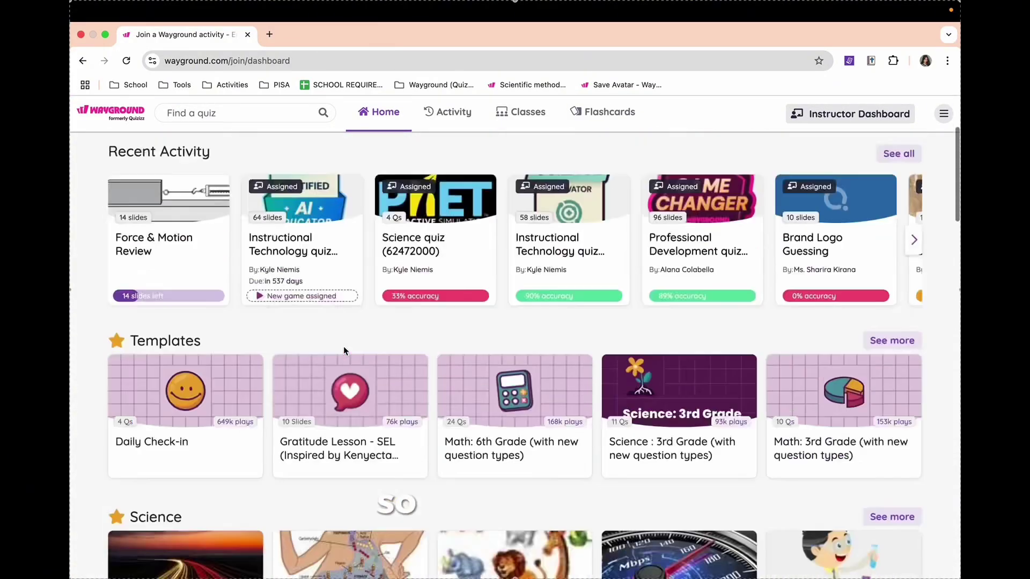